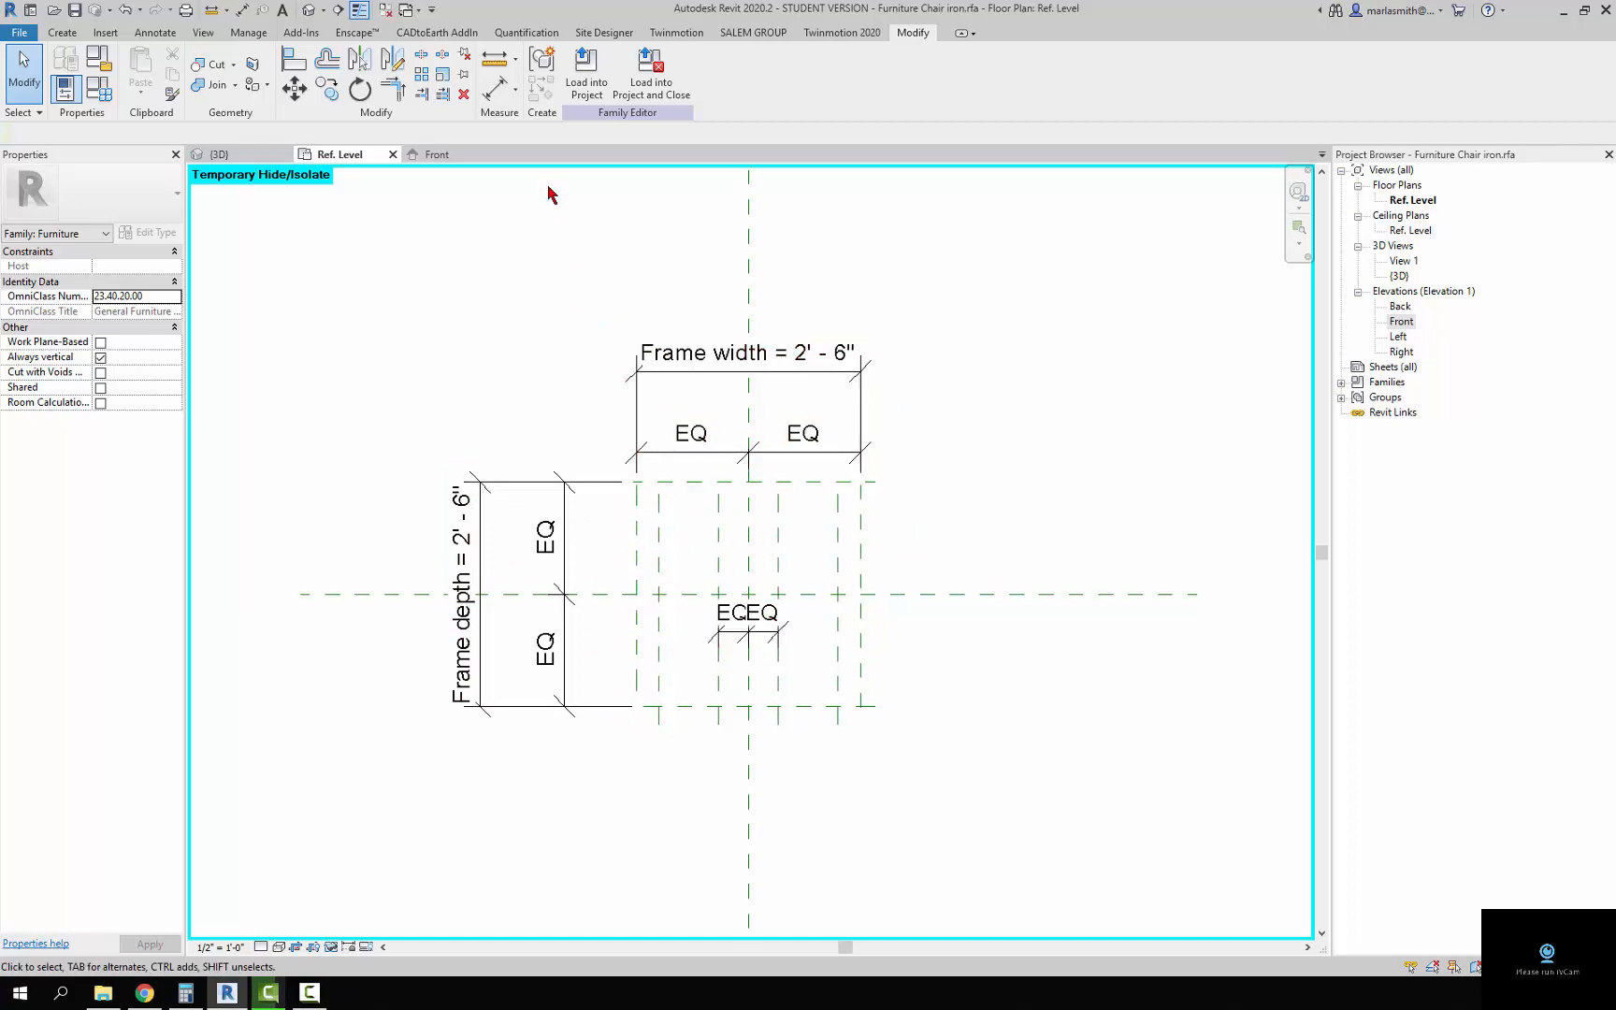
- Open the chair family's Front elevation to review its rail-height reference planes
{"action": "left_click", "coordinate": [453, 159]}
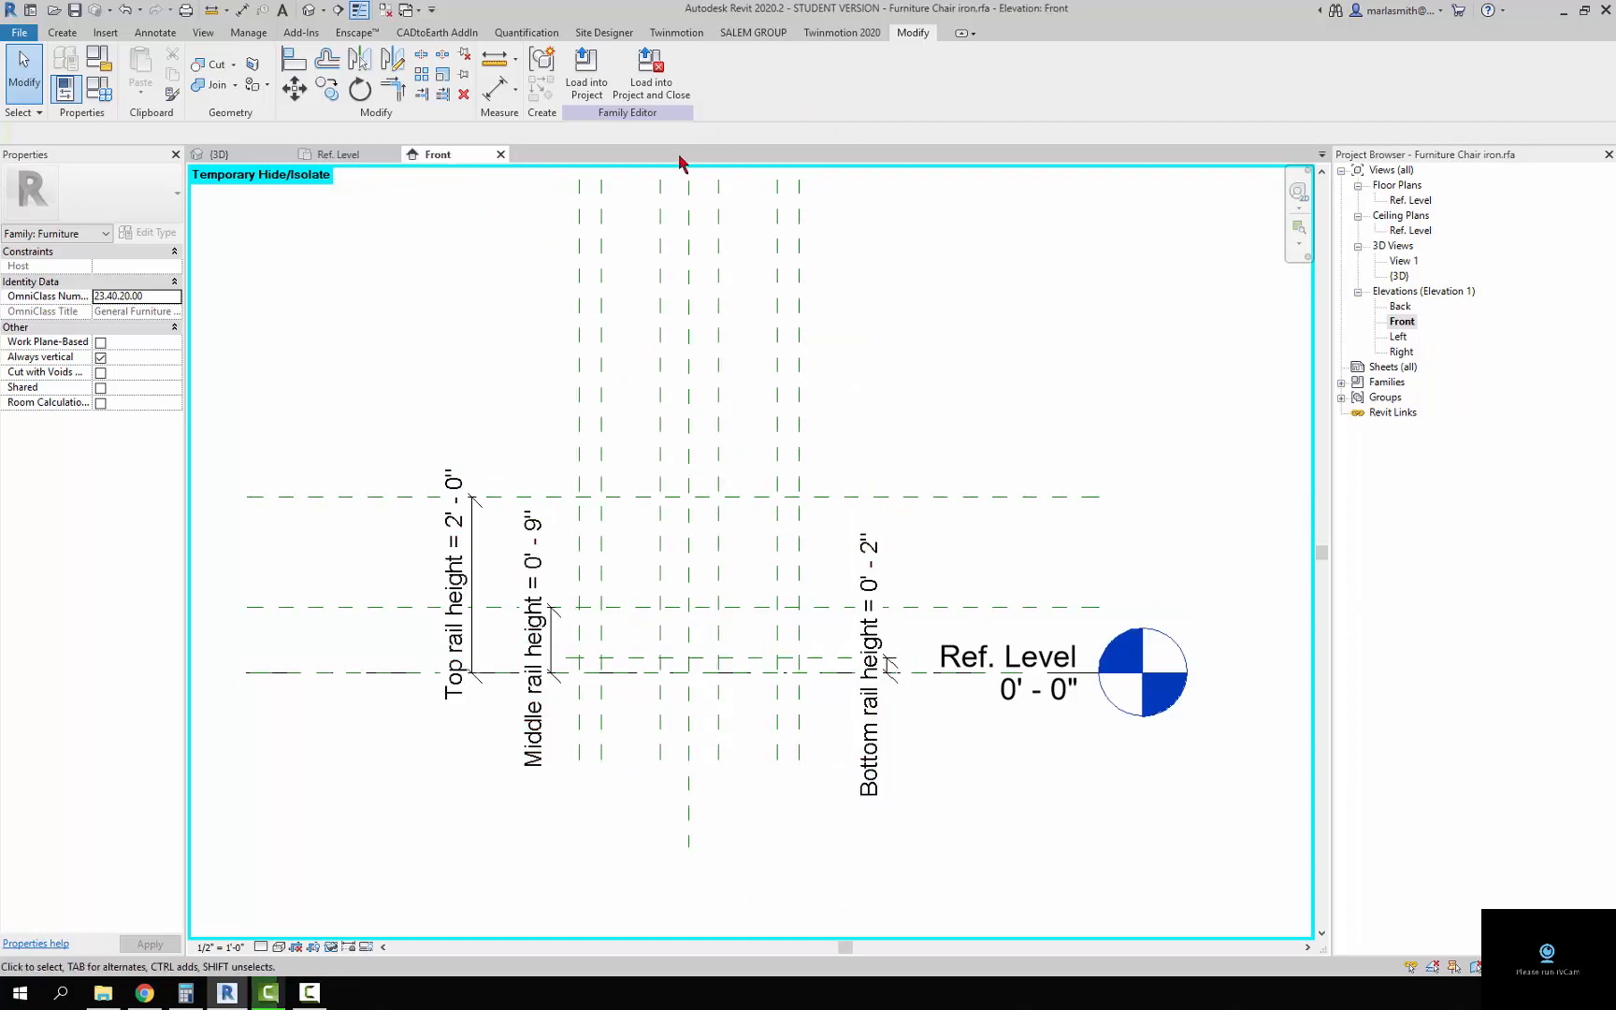
{"action": "key", "text": "c"}
{"action": "key", "text": "h"}
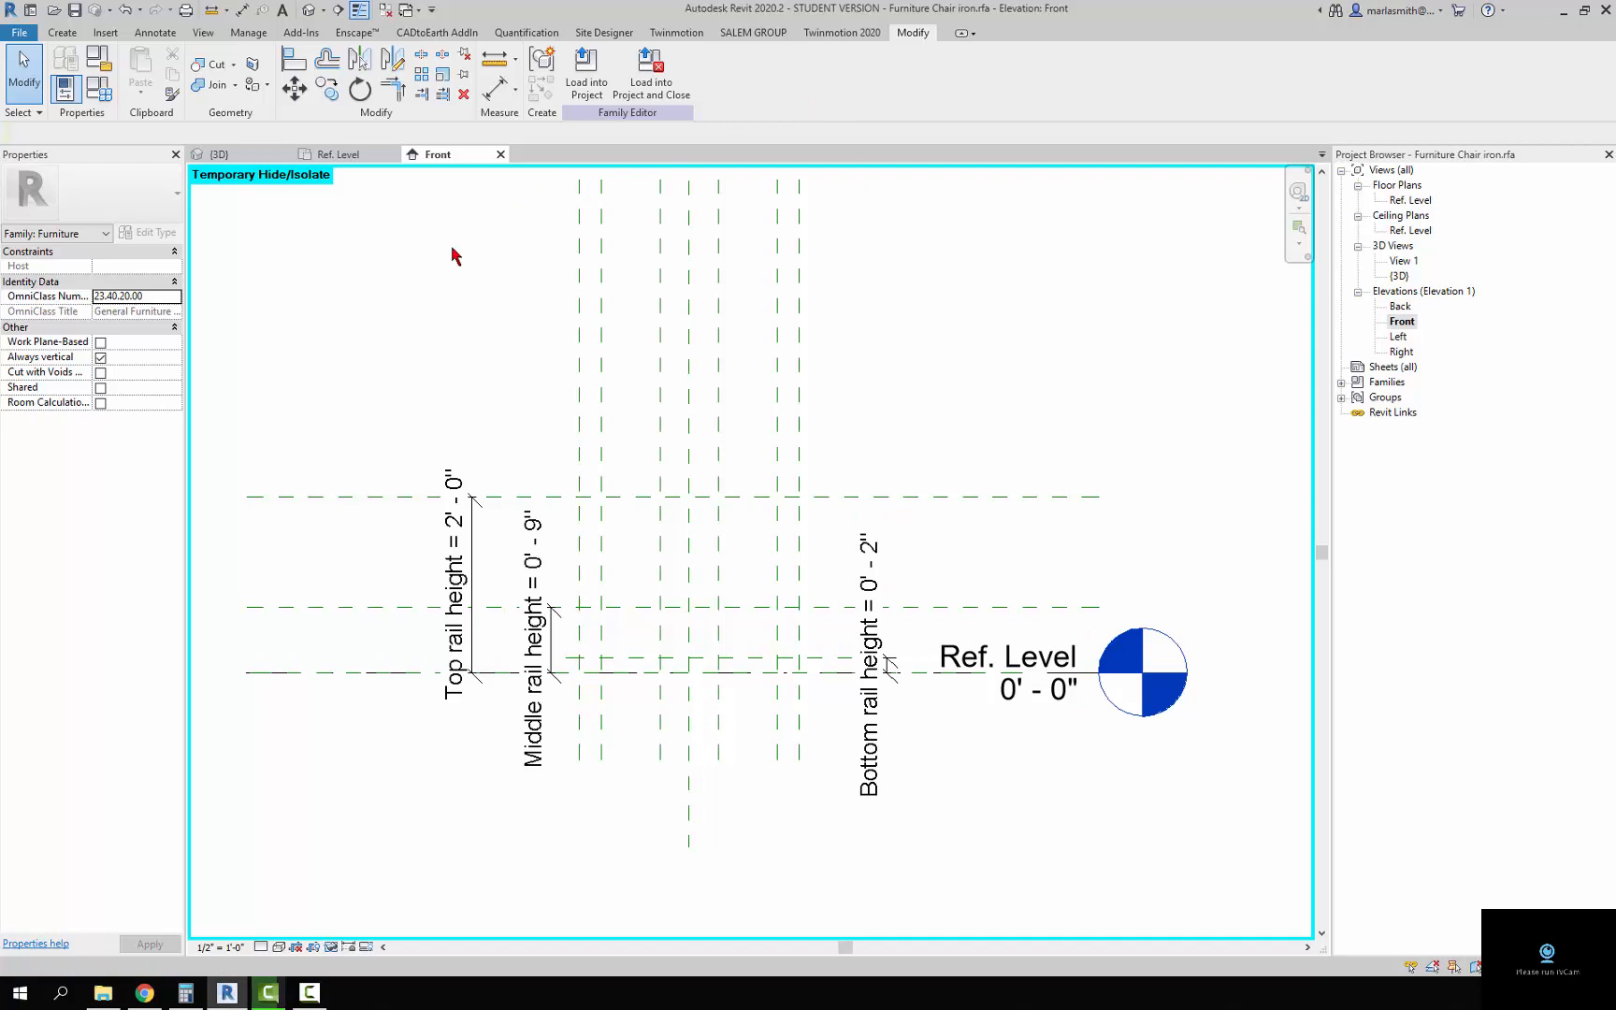
- Create a new family from the Furniture.rft template
{"action": "left_click", "coordinate": [32, 36]}
{"action": "mouse_move", "coordinate": [35, 97]}
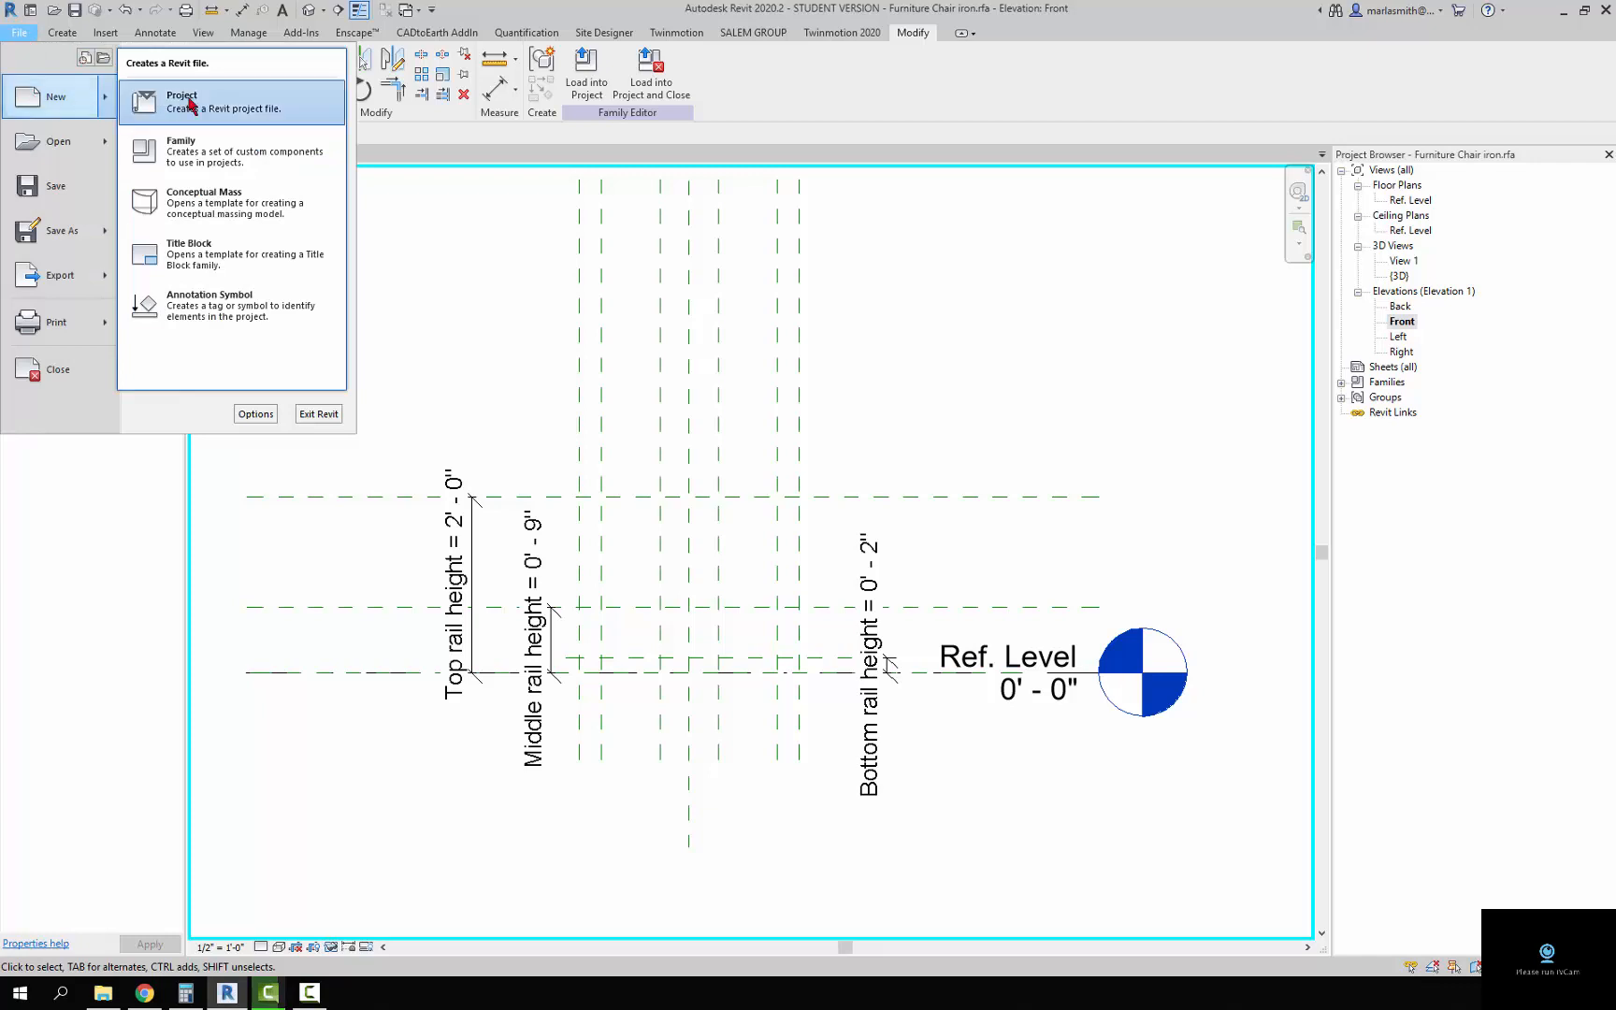
{"action": "left_click", "coordinate": [232, 172]}
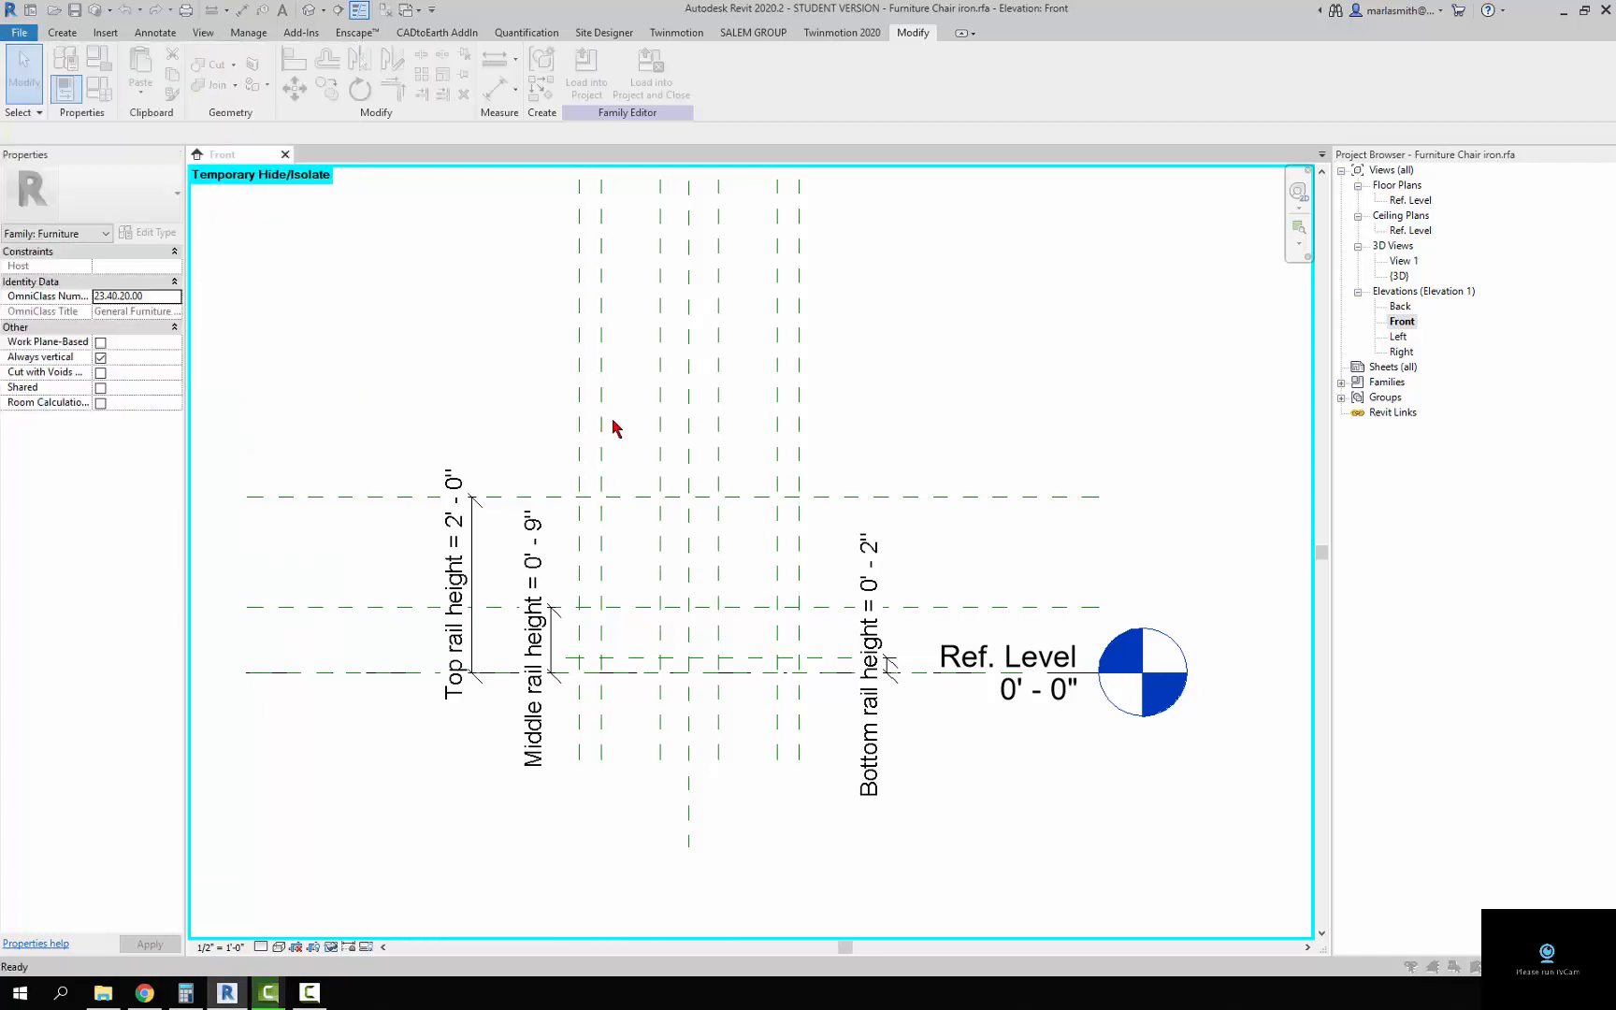
{"action": "scroll", "coordinate": [416, 458], "scroll_direction": "down", "scroll_amount": 3}
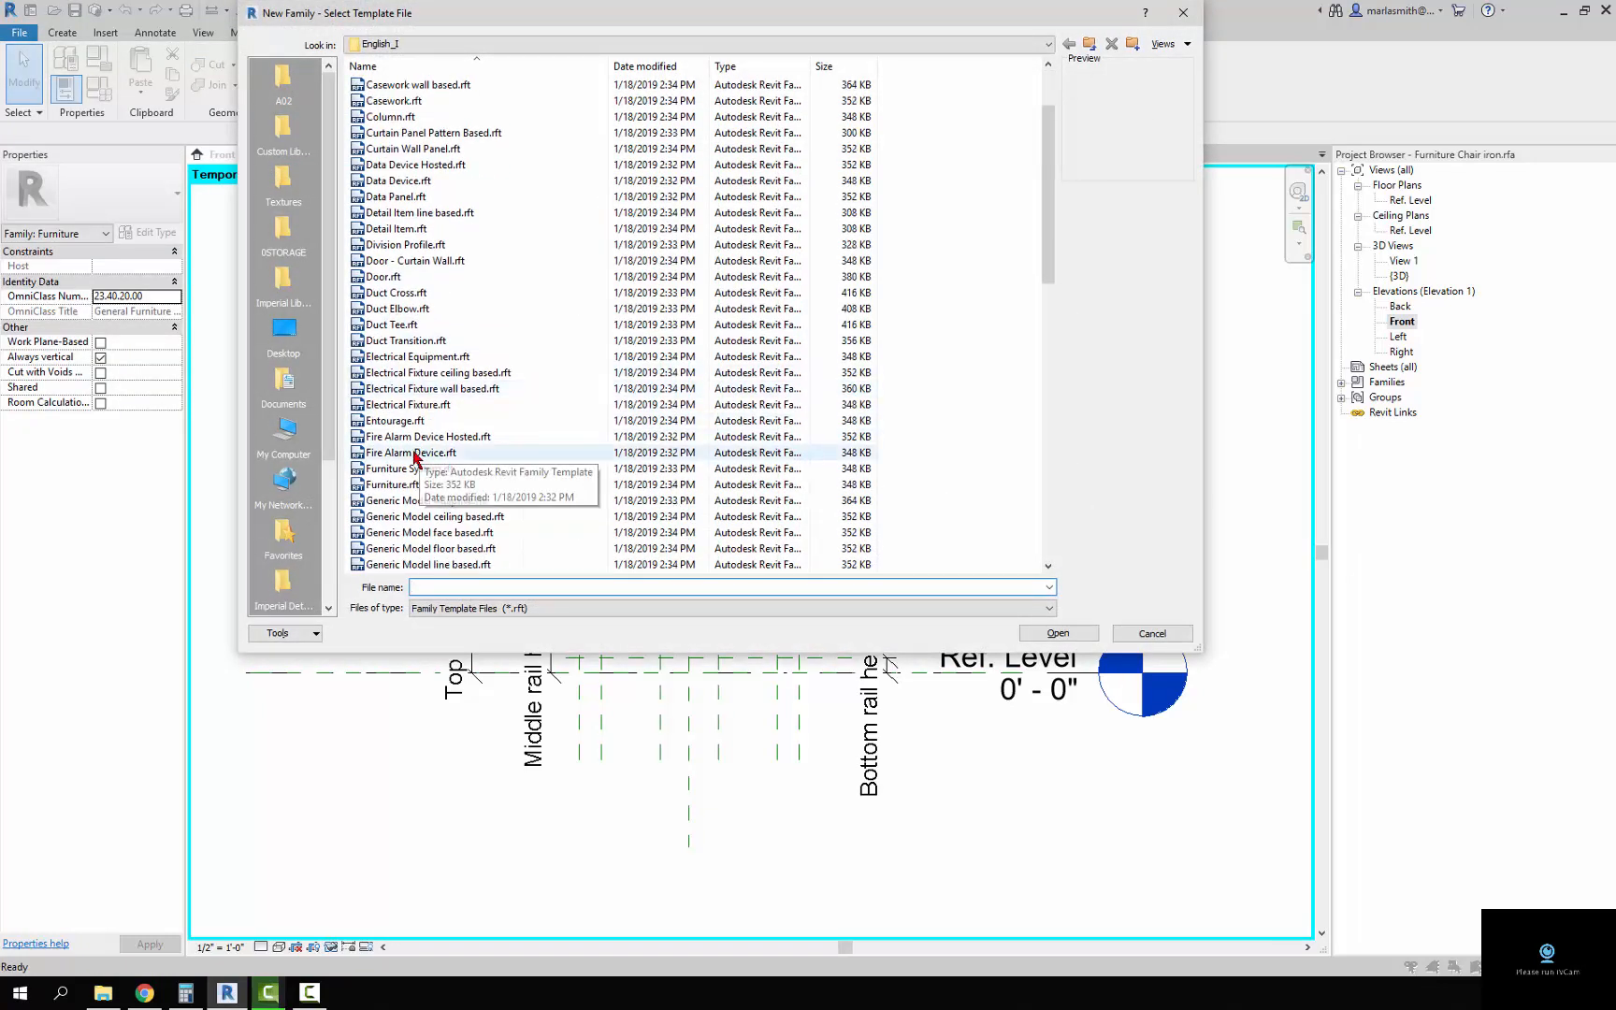
{"action": "left_click", "coordinate": [402, 484]}
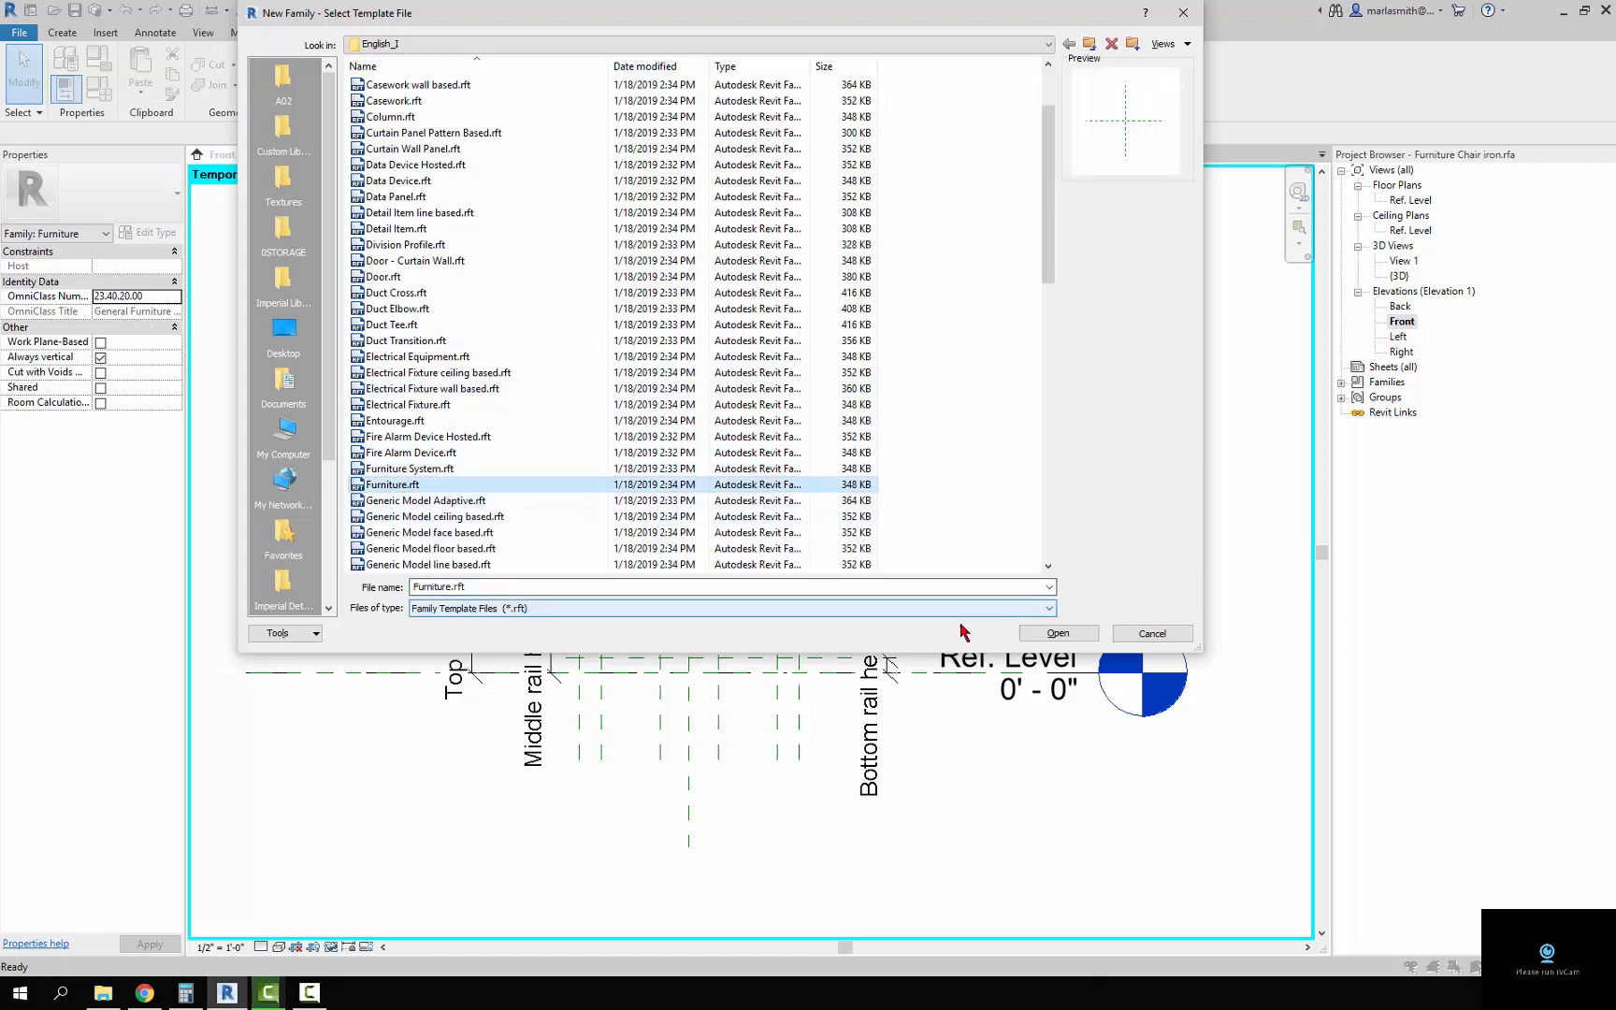
{"action": "left_click", "coordinate": [1058, 633]}
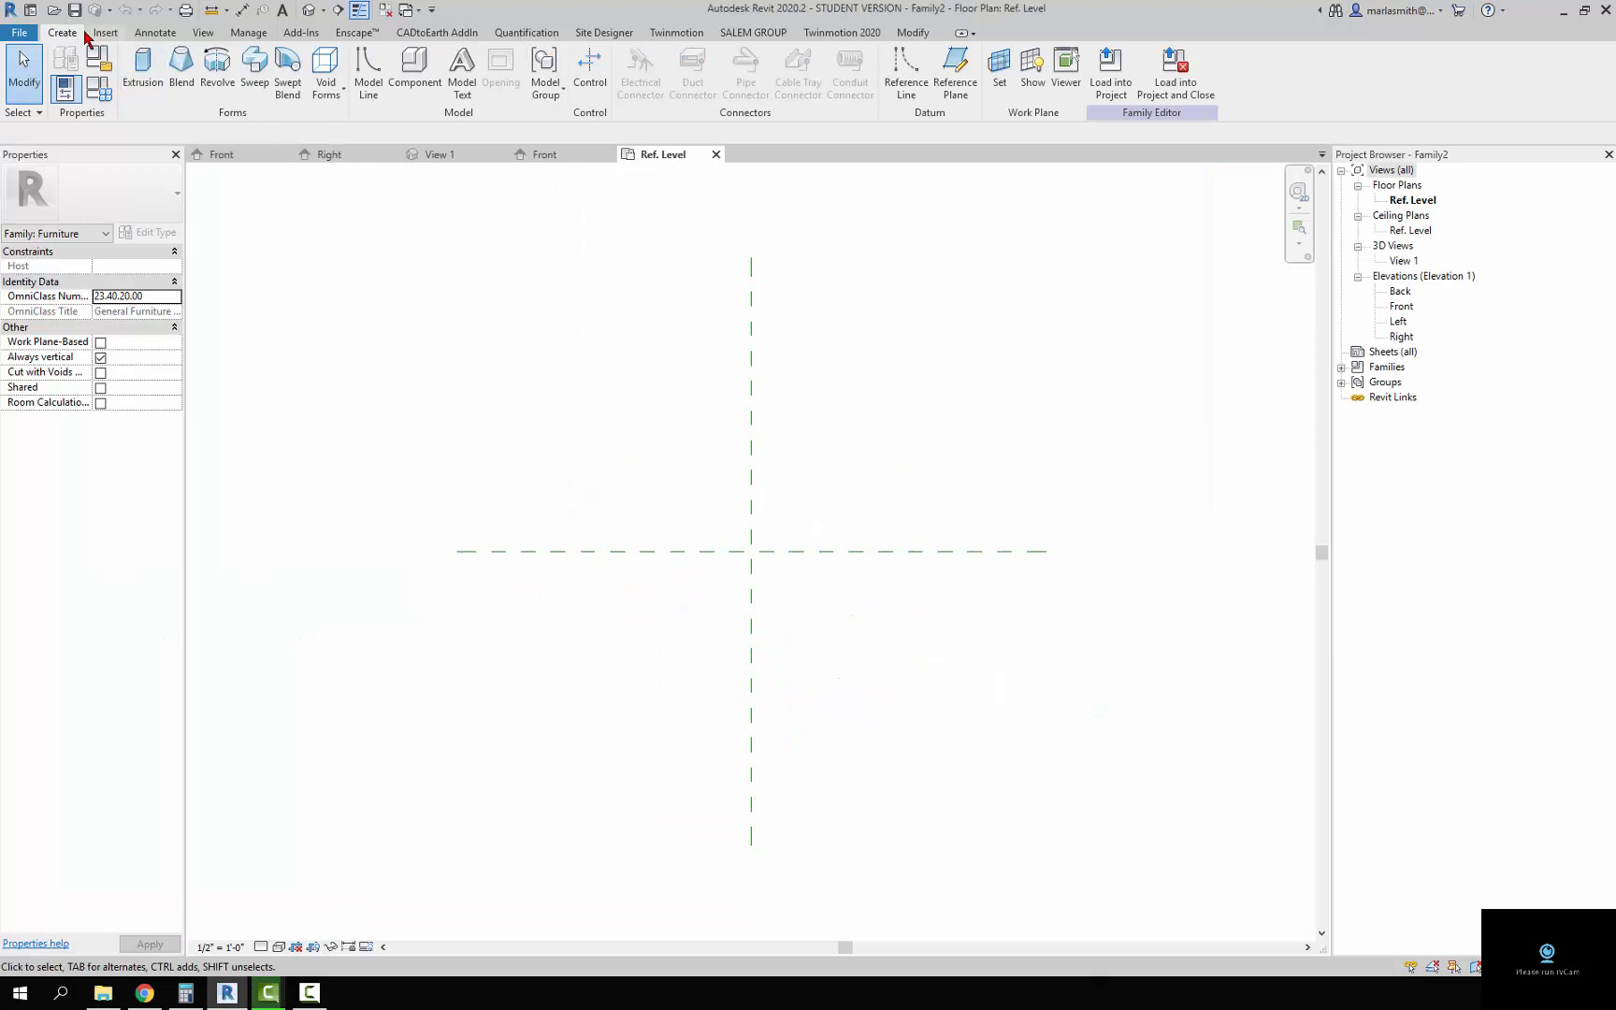
- Draw four reference planes boxing in the centre planes, about 1'-5" above, 2'-0" below, 1'-9" left and 1'-10" right of them
{"action": "left_click", "coordinate": [955, 75]}
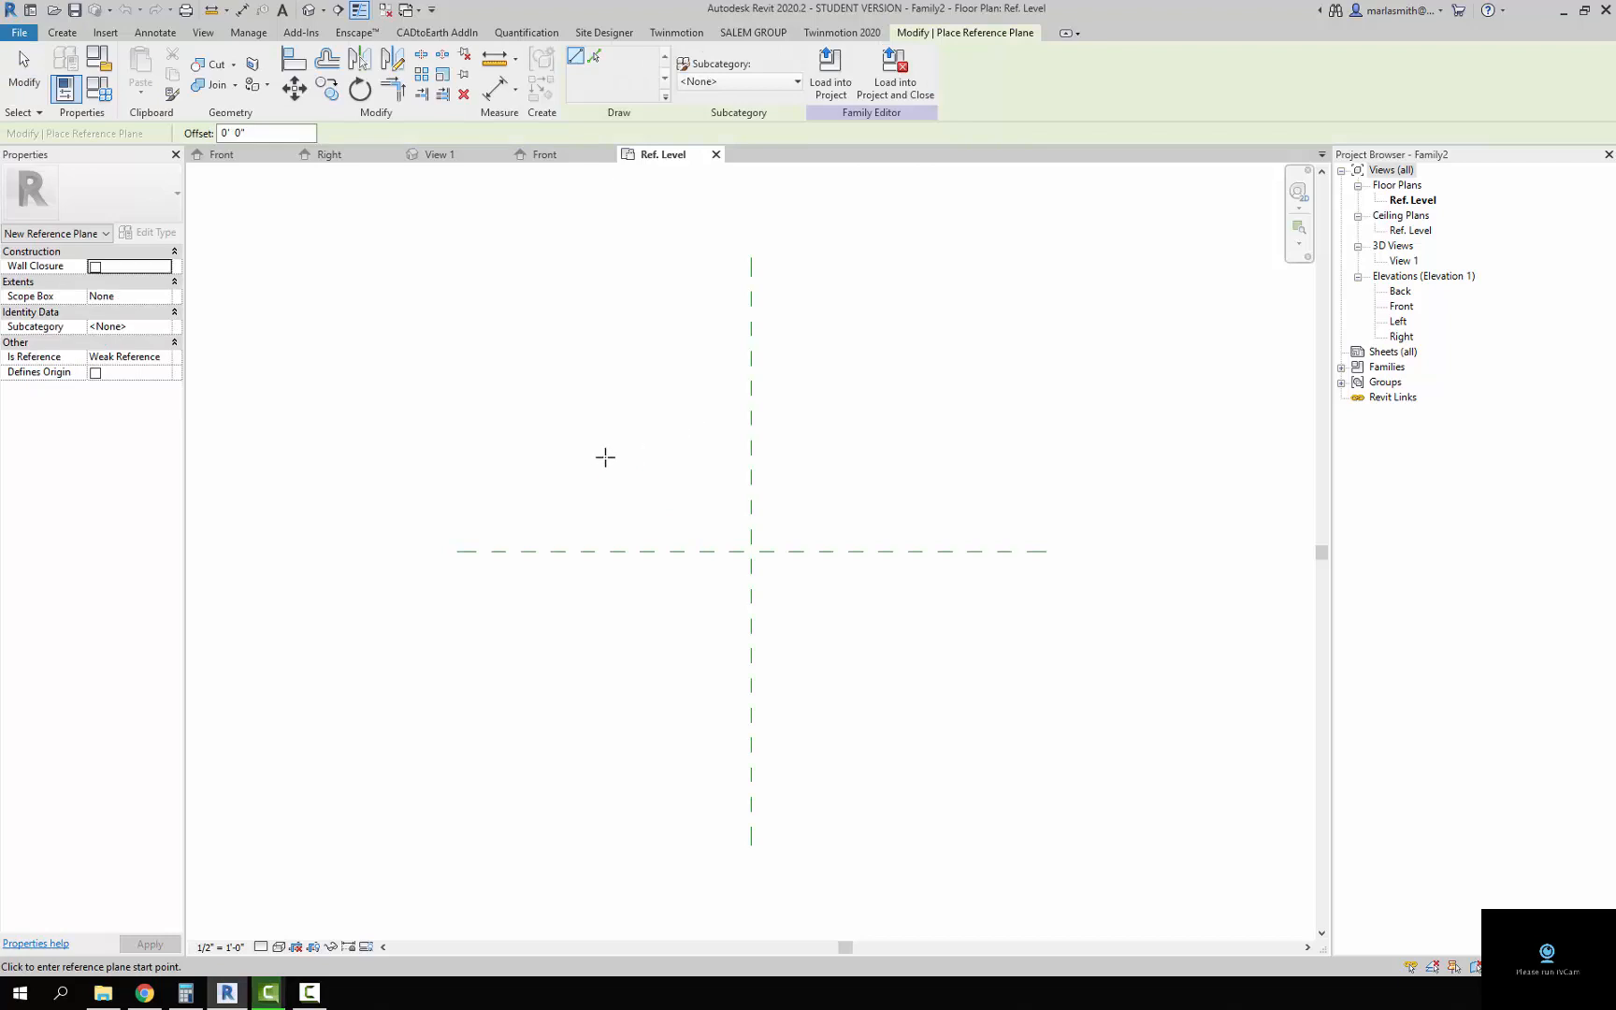
{"action": "left_click", "coordinate": [634, 470]}
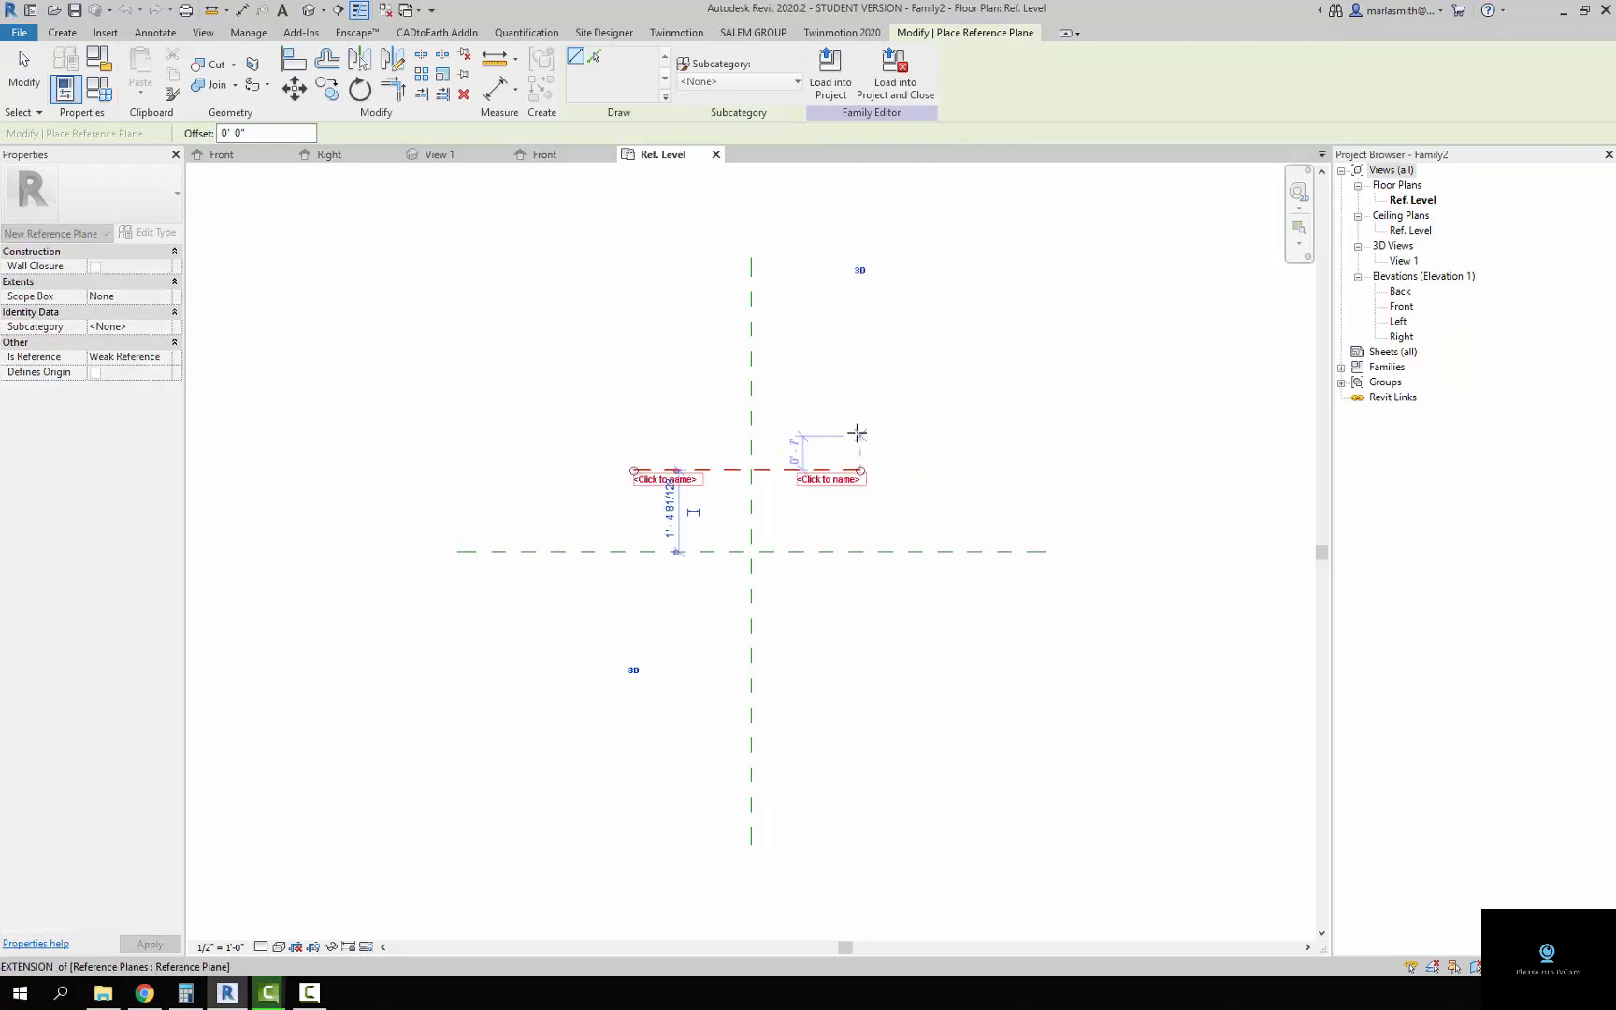
{"action": "left_click", "coordinate": [862, 692]}
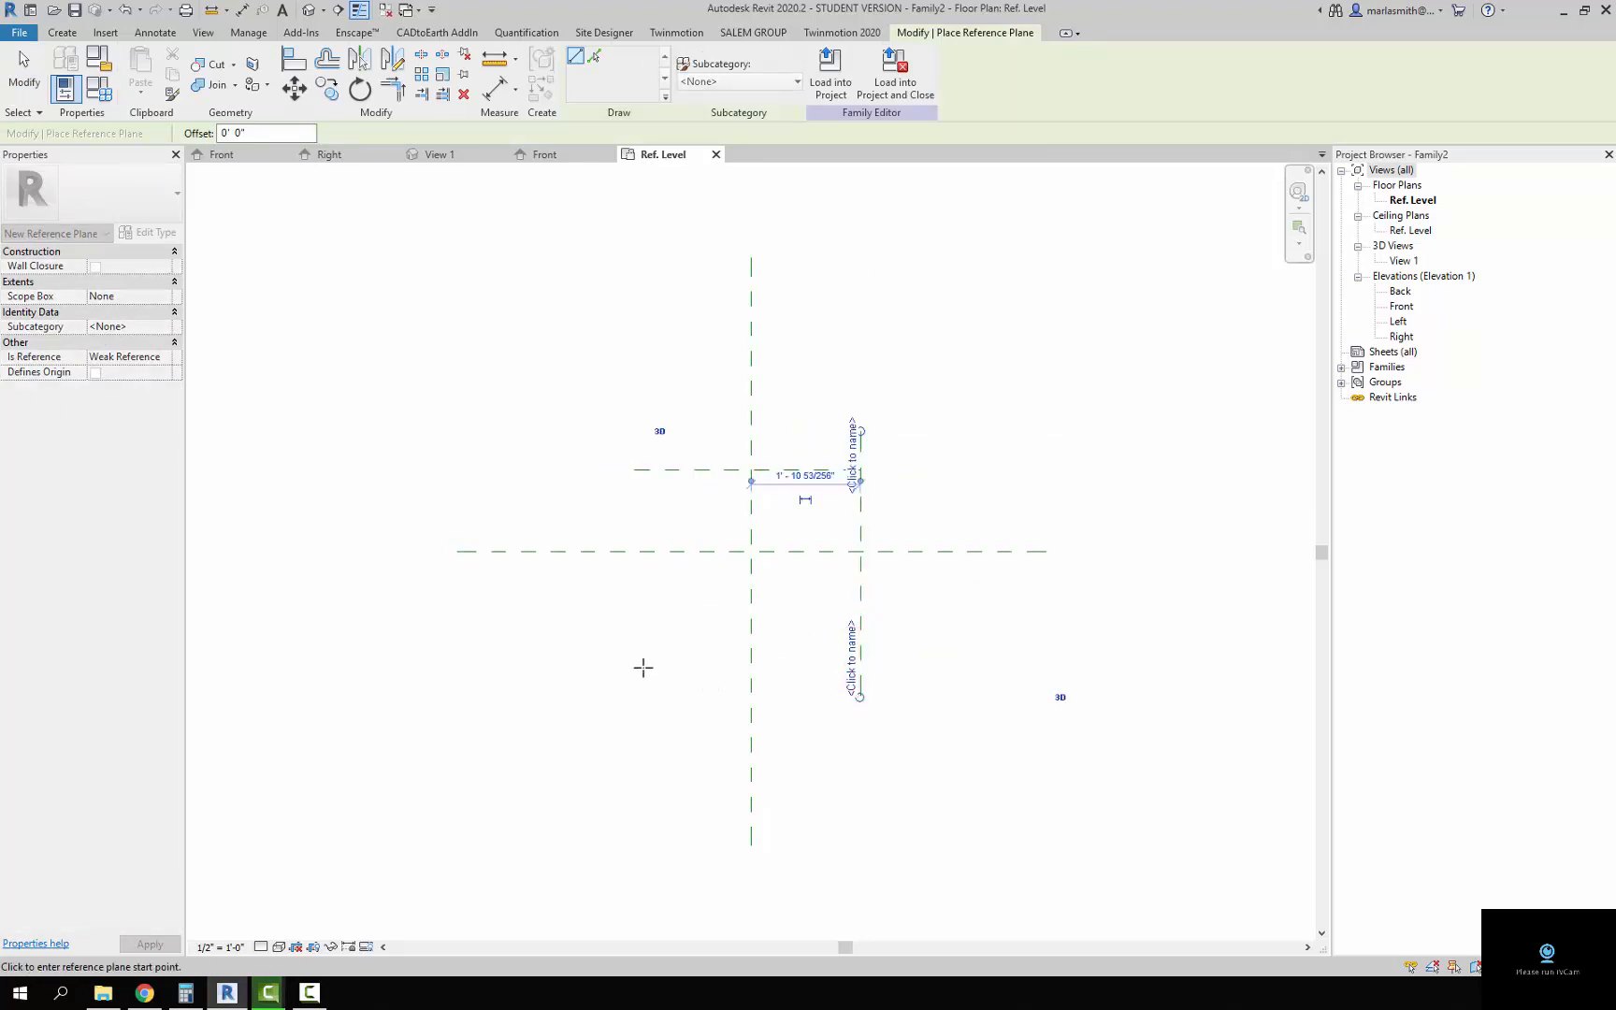
{"action": "left_click", "coordinate": [628, 670]}
{"action": "left_click", "coordinate": [920, 669]}
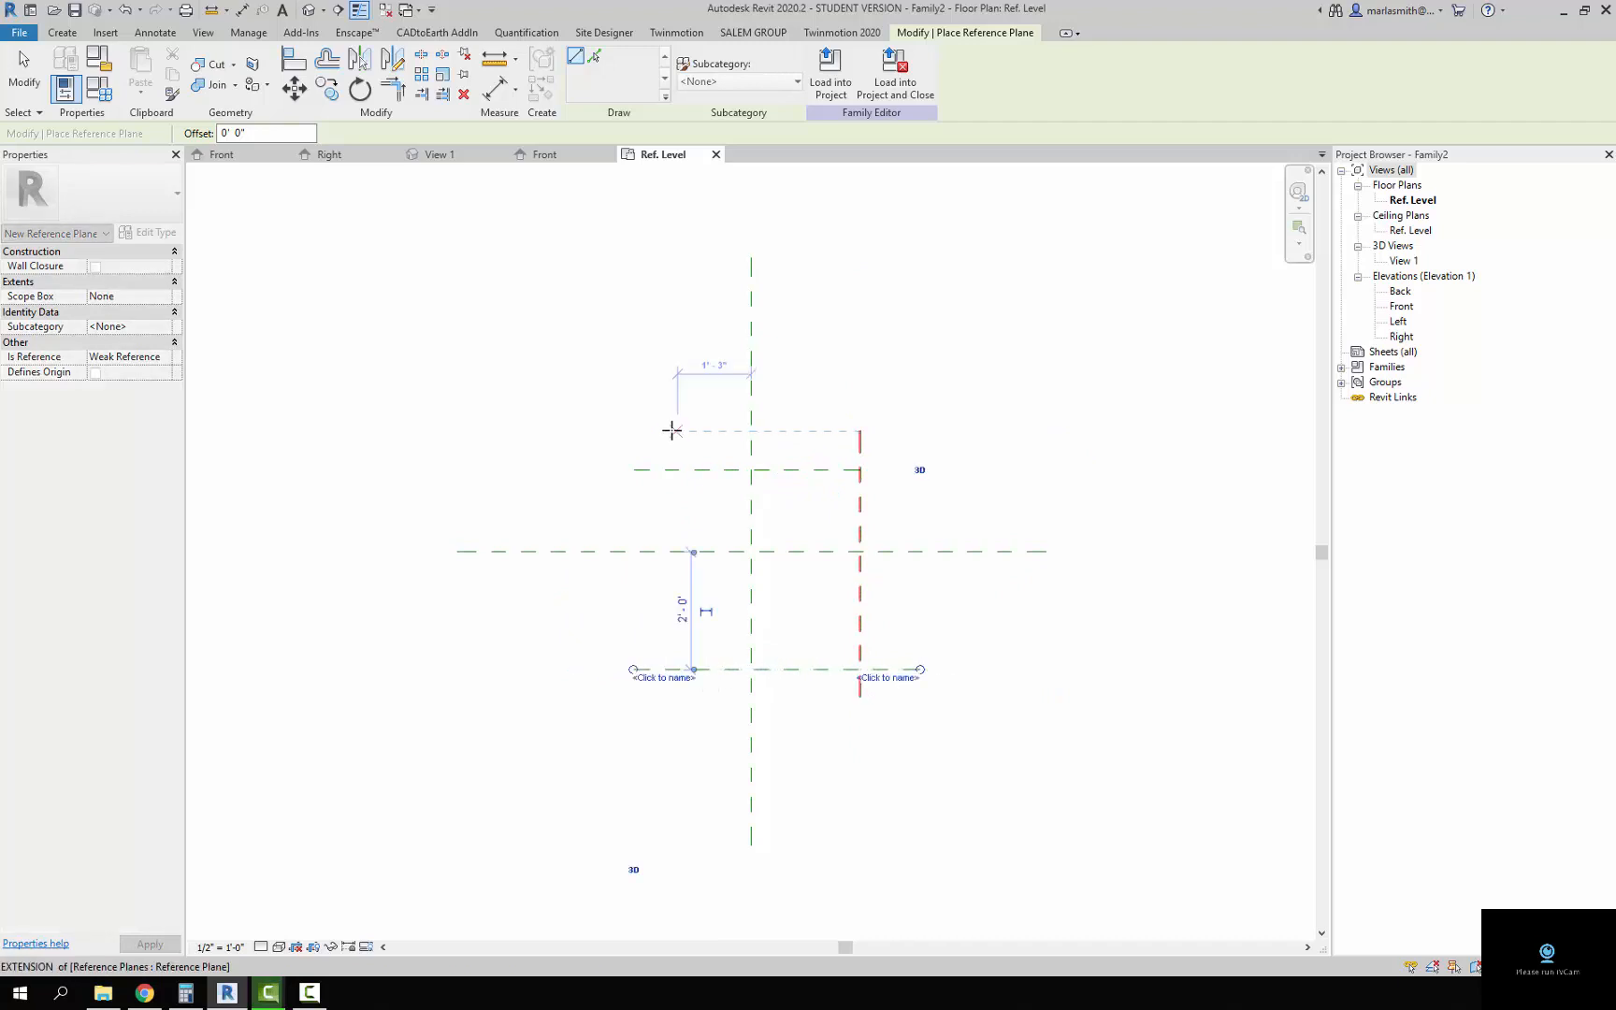
{"action": "left_click", "coordinate": [649, 430]}
{"action": "left_click", "coordinate": [648, 685]}
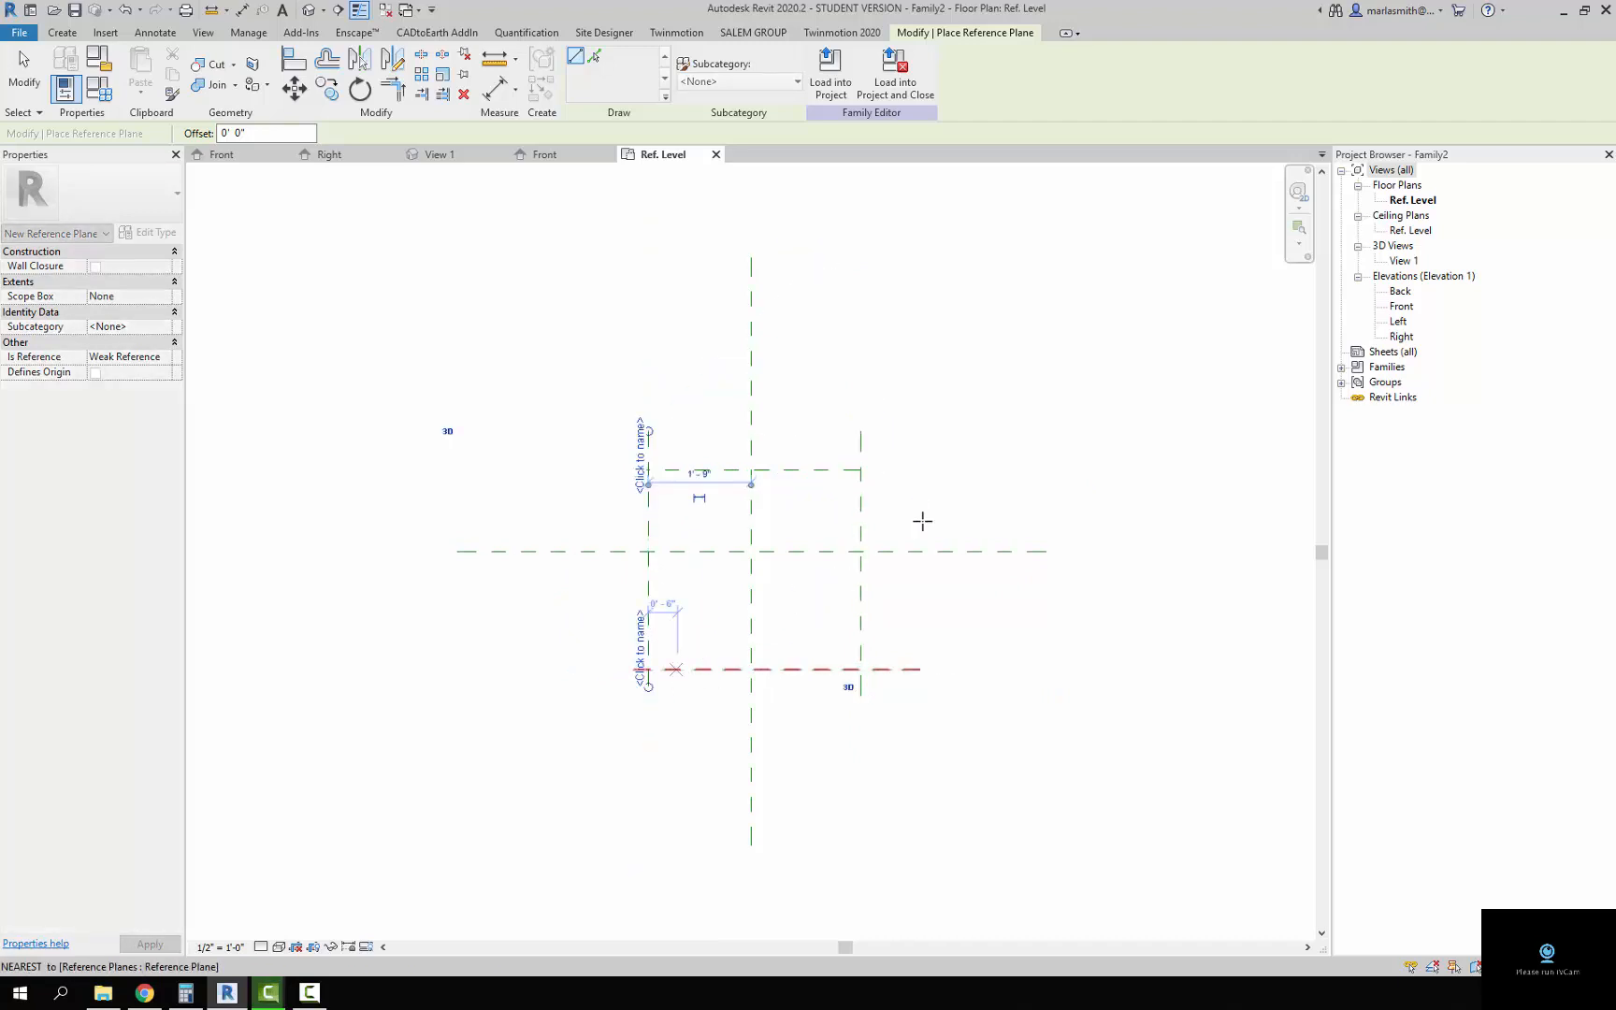
{"action": "key", "text": "Escape"}
{"action": "key", "text": "Escape"}
- Name the right vertical reference plane r and the left vertical one l
{"action": "left_click", "coordinate": [863, 486]}
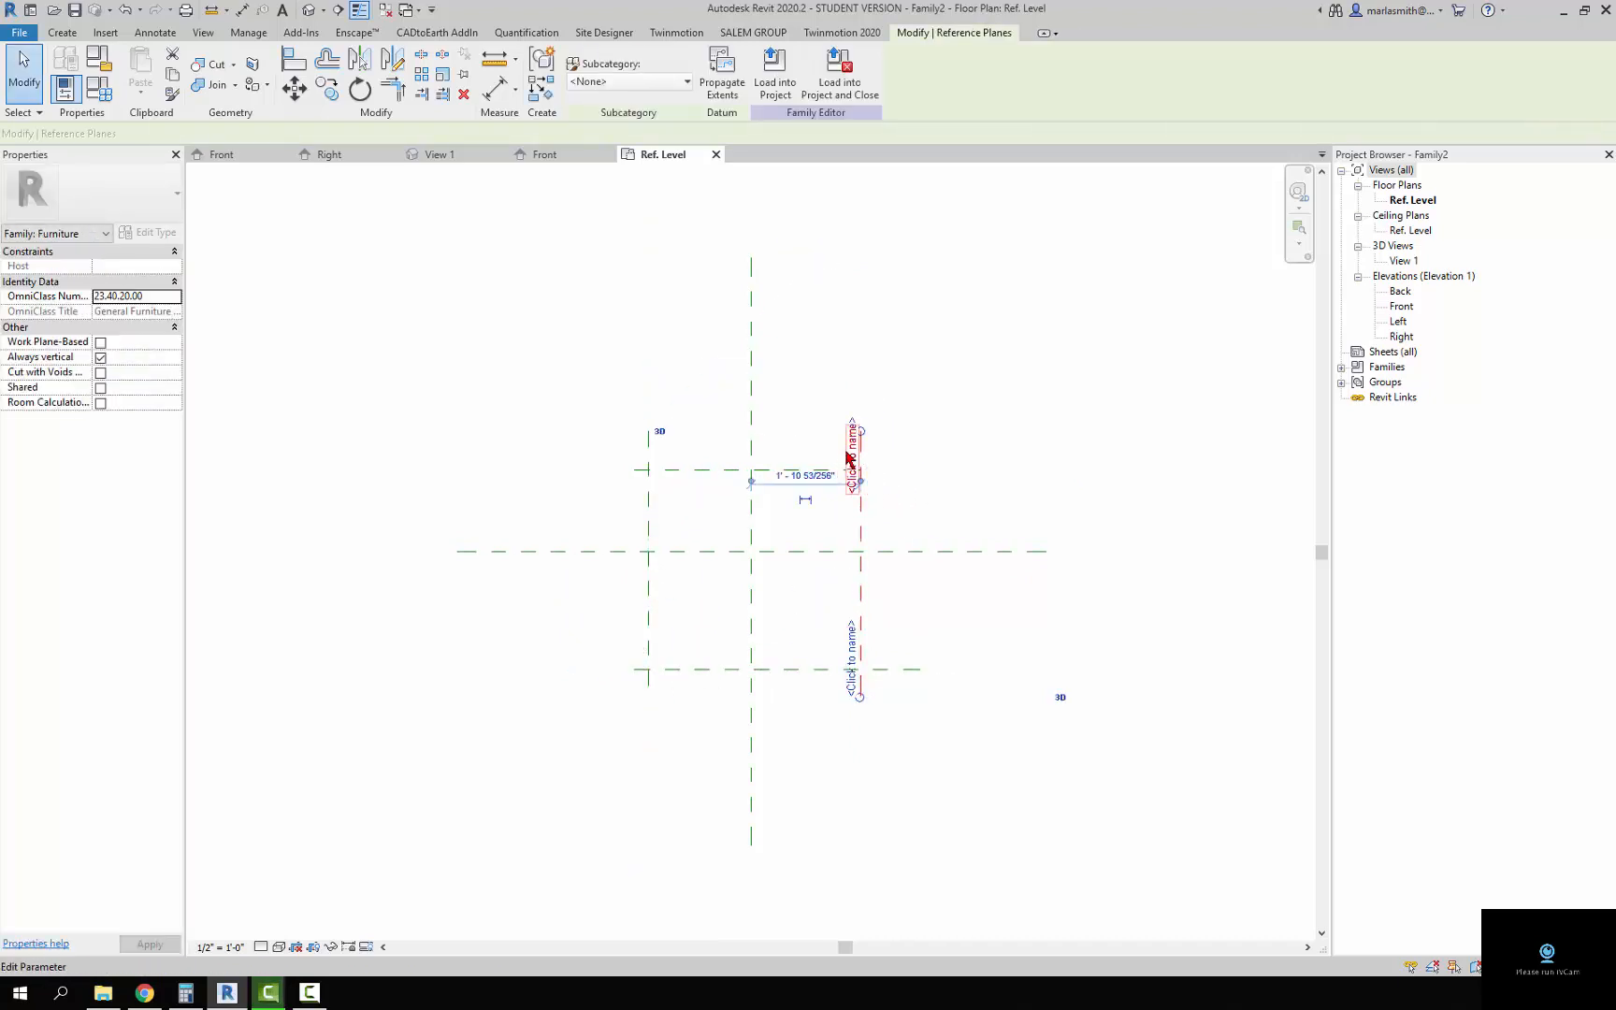
{"action": "left_click", "coordinate": [853, 455]}
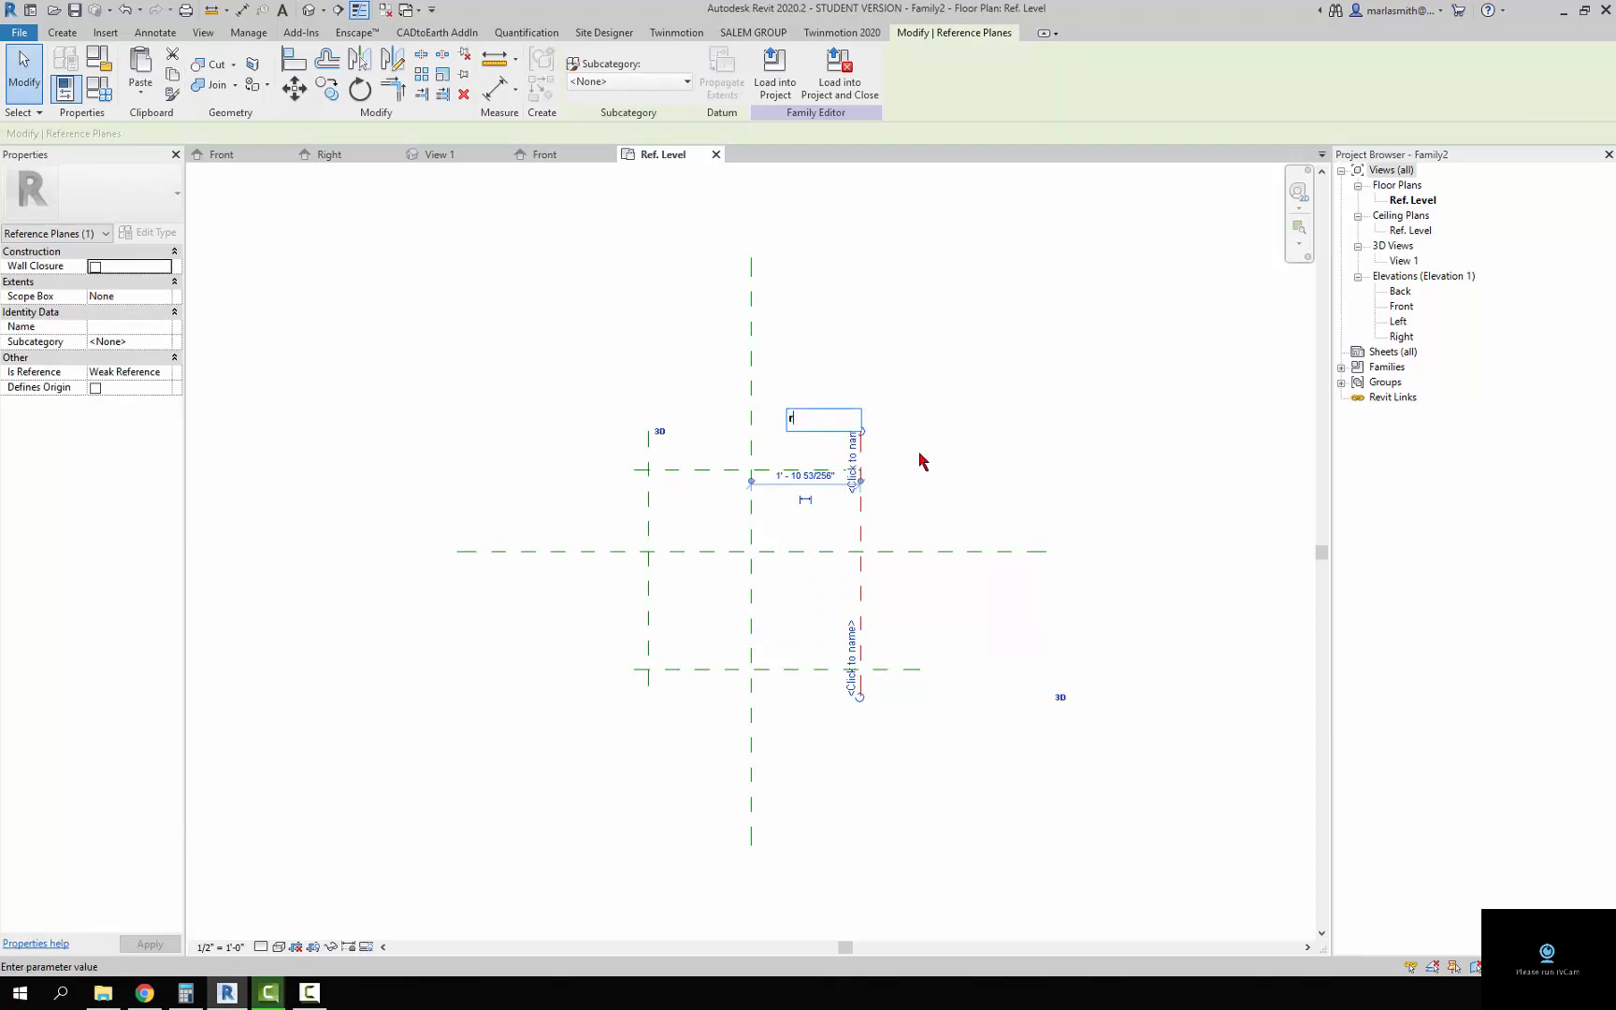
{"action": "type", "text": "r"}
{"action": "key", "text": "Return"}
{"action": "left_click", "coordinate": [653, 493]}
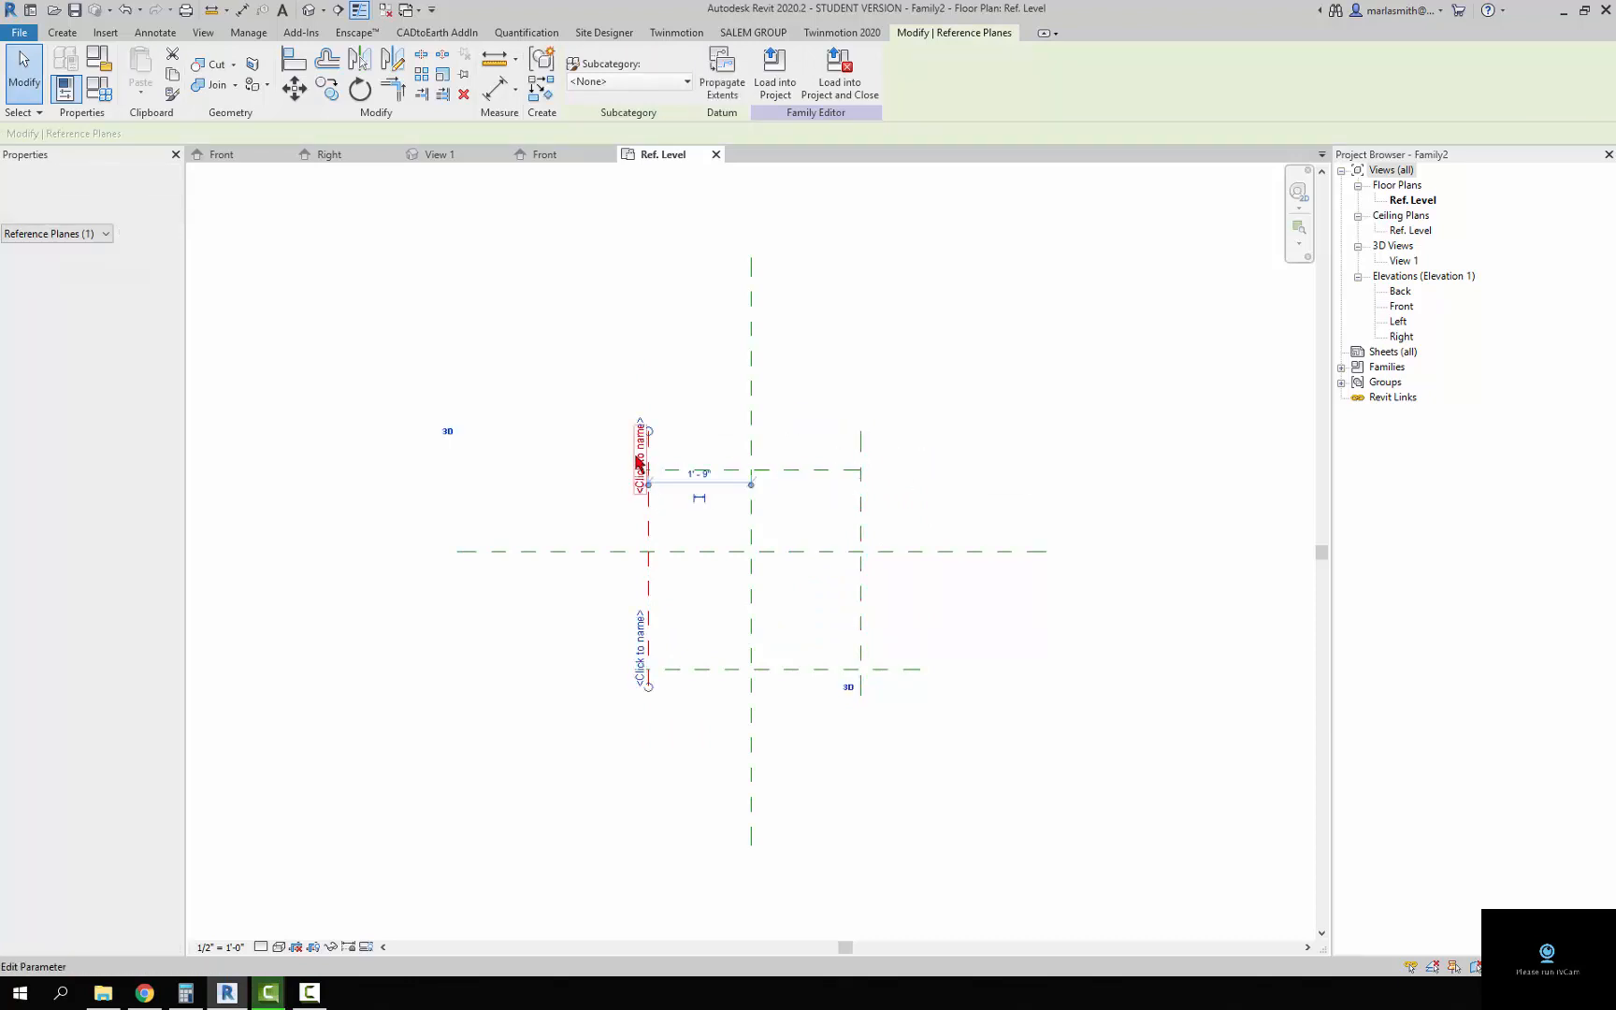
{"action": "left_click", "coordinate": [640, 458]}
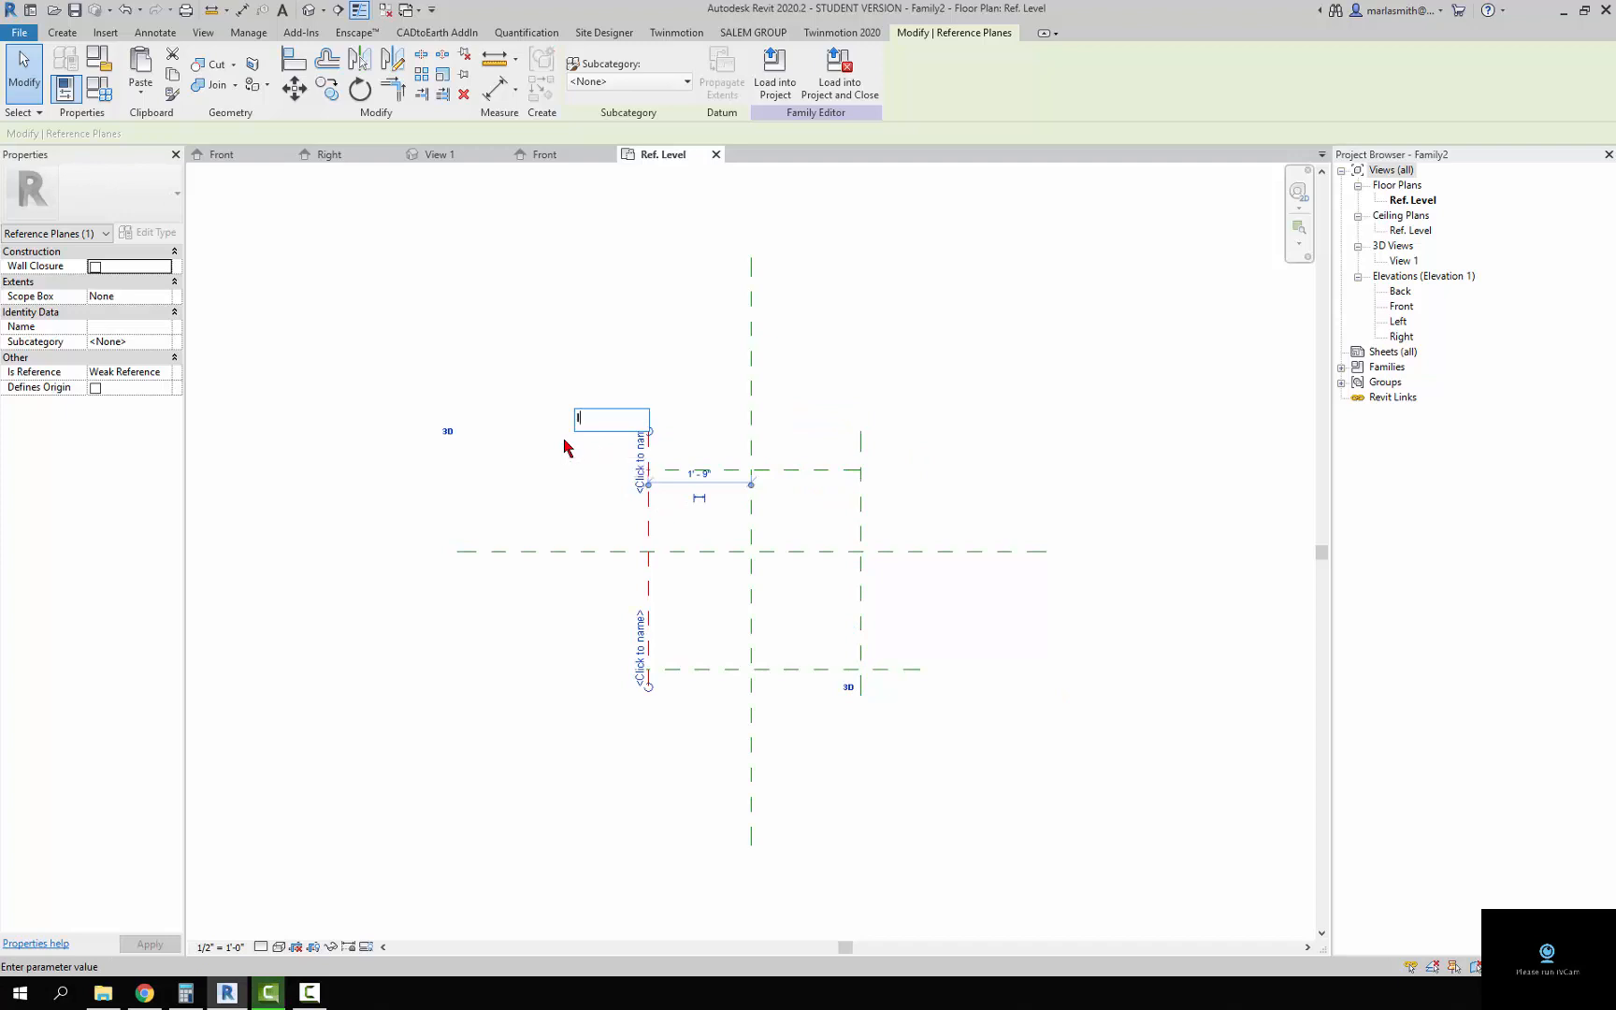
{"action": "left_click", "coordinate": [858, 391]}
- Name the lower horizontal reference plane t and try to name the upper one
{"action": "left_click", "coordinate": [789, 668]}
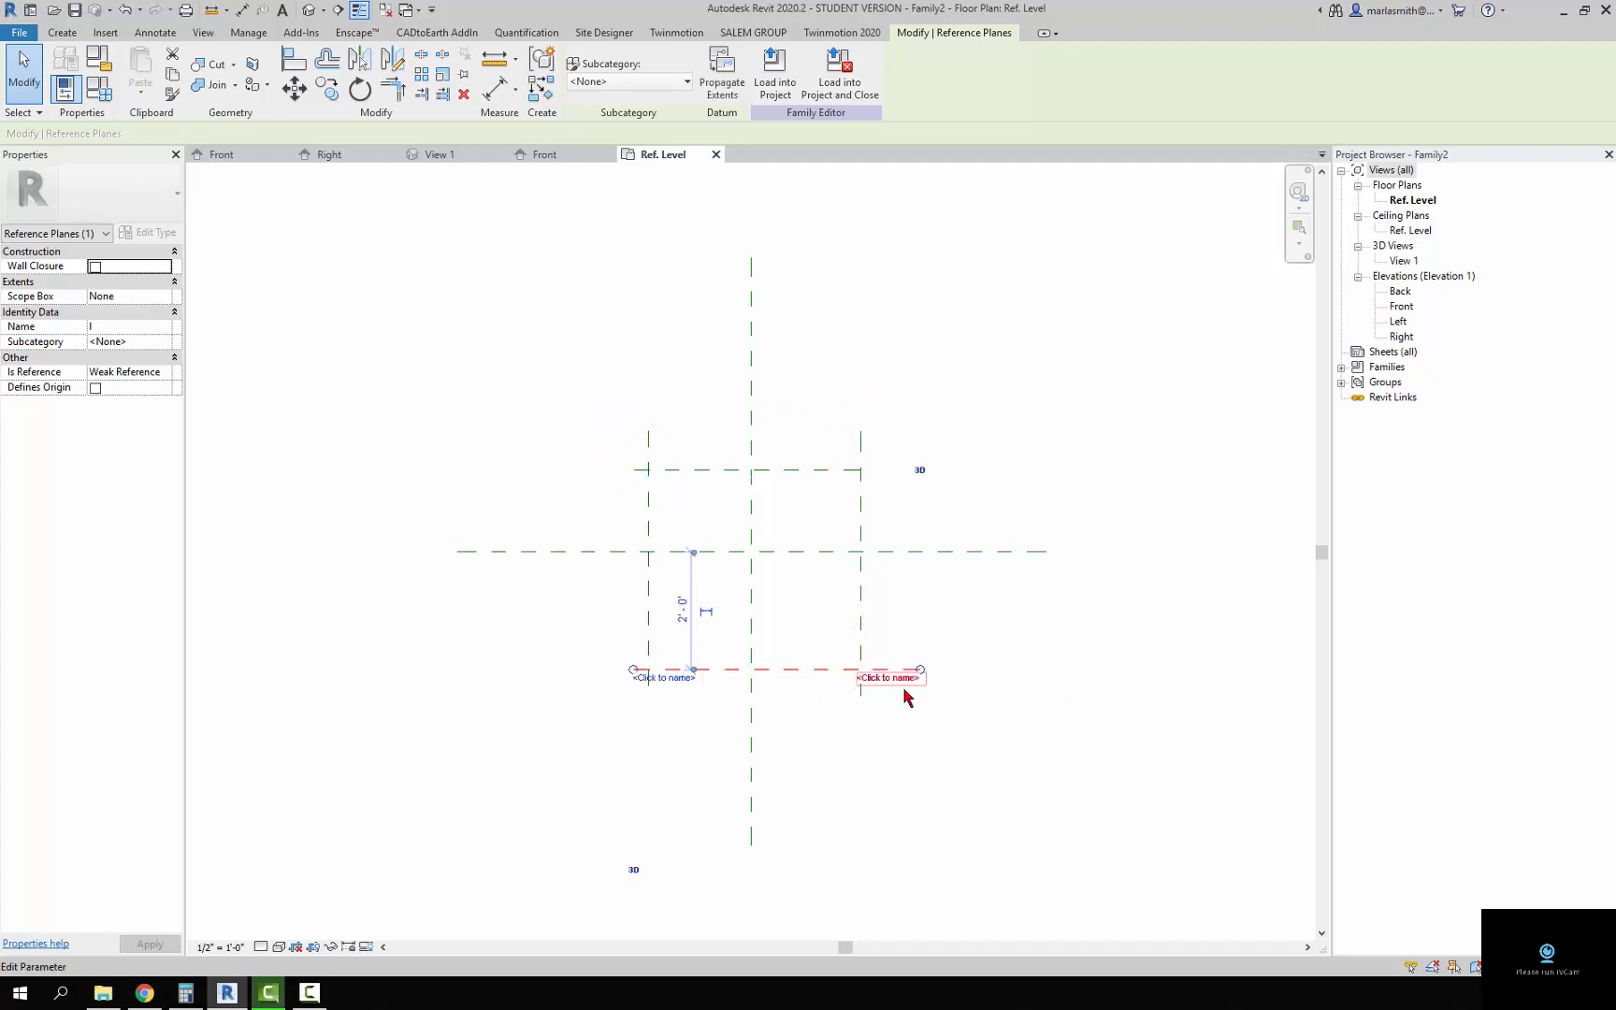
{"action": "left_click", "coordinate": [900, 694]}
{"action": "type", "text": "t"}
{"action": "key", "text": "Return"}
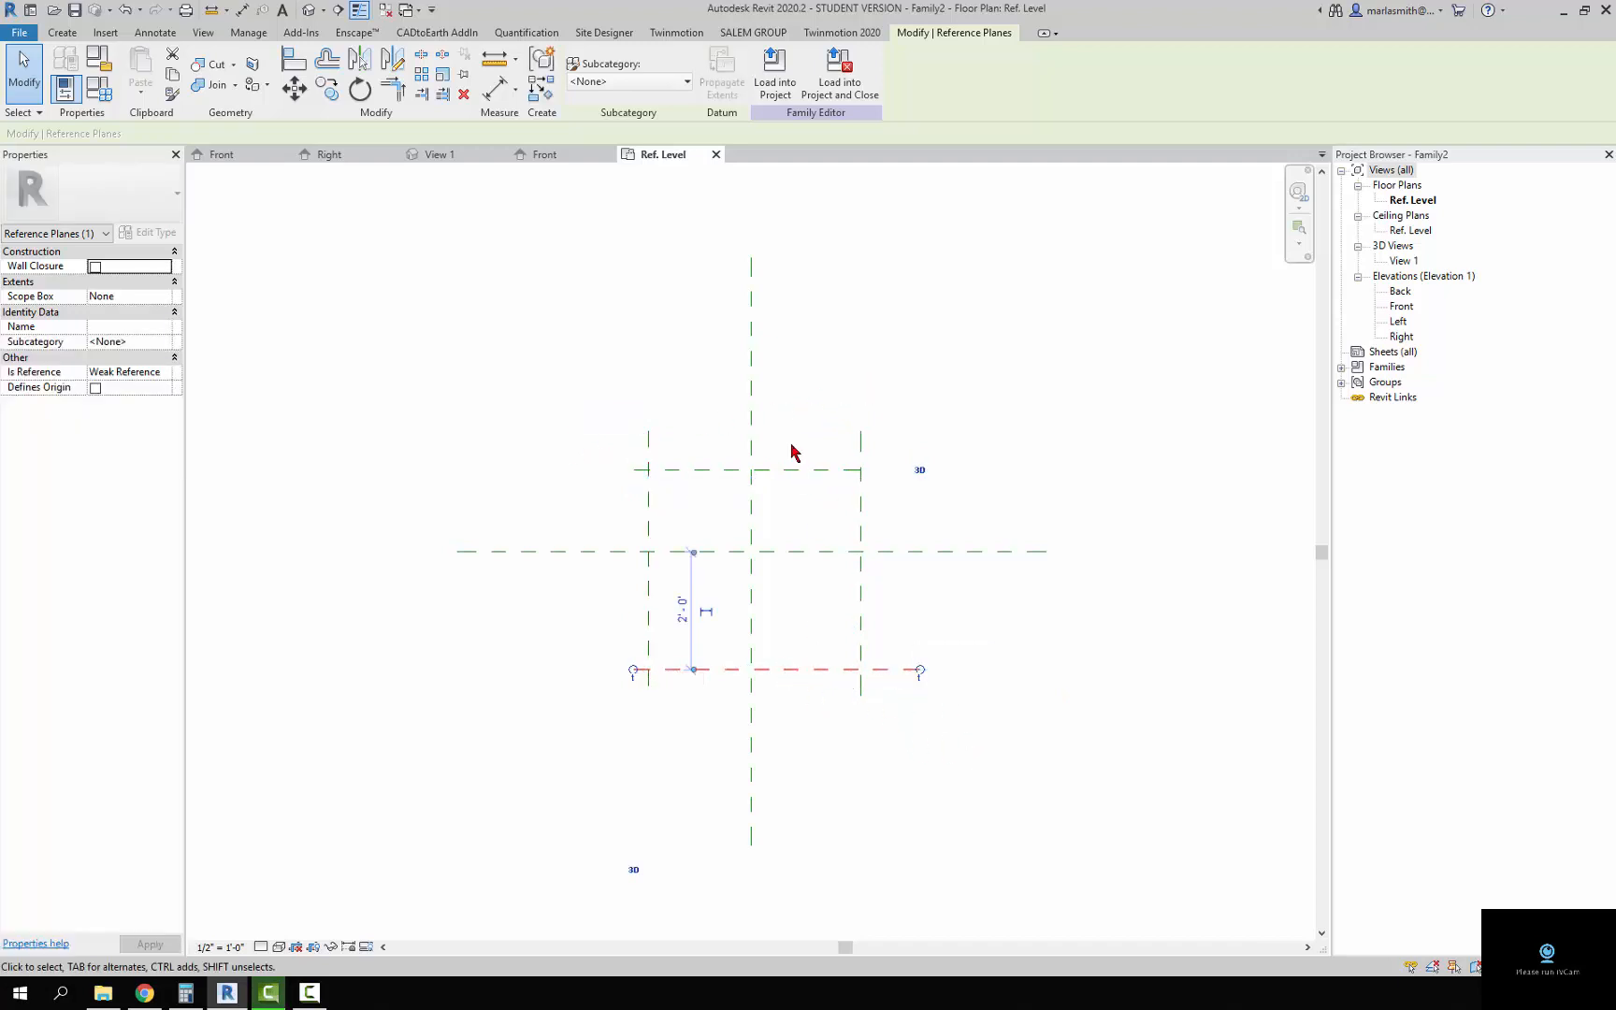
{"action": "left_click", "coordinate": [812, 471]}
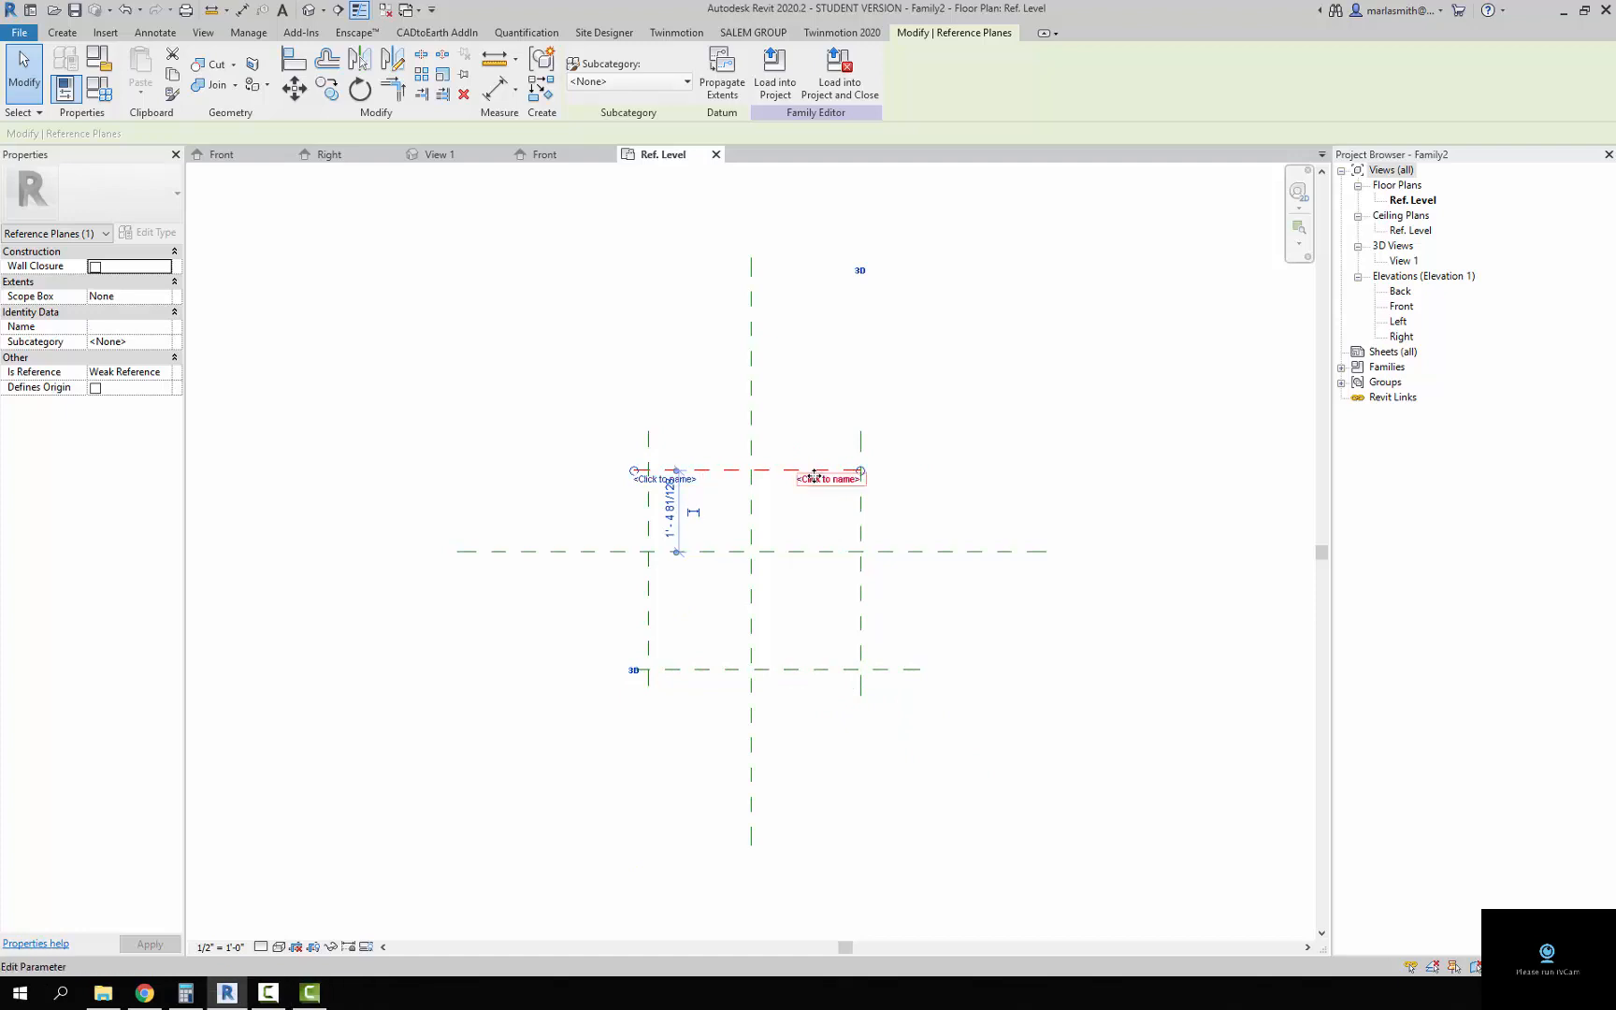
{"action": "left_click", "coordinate": [822, 481]}
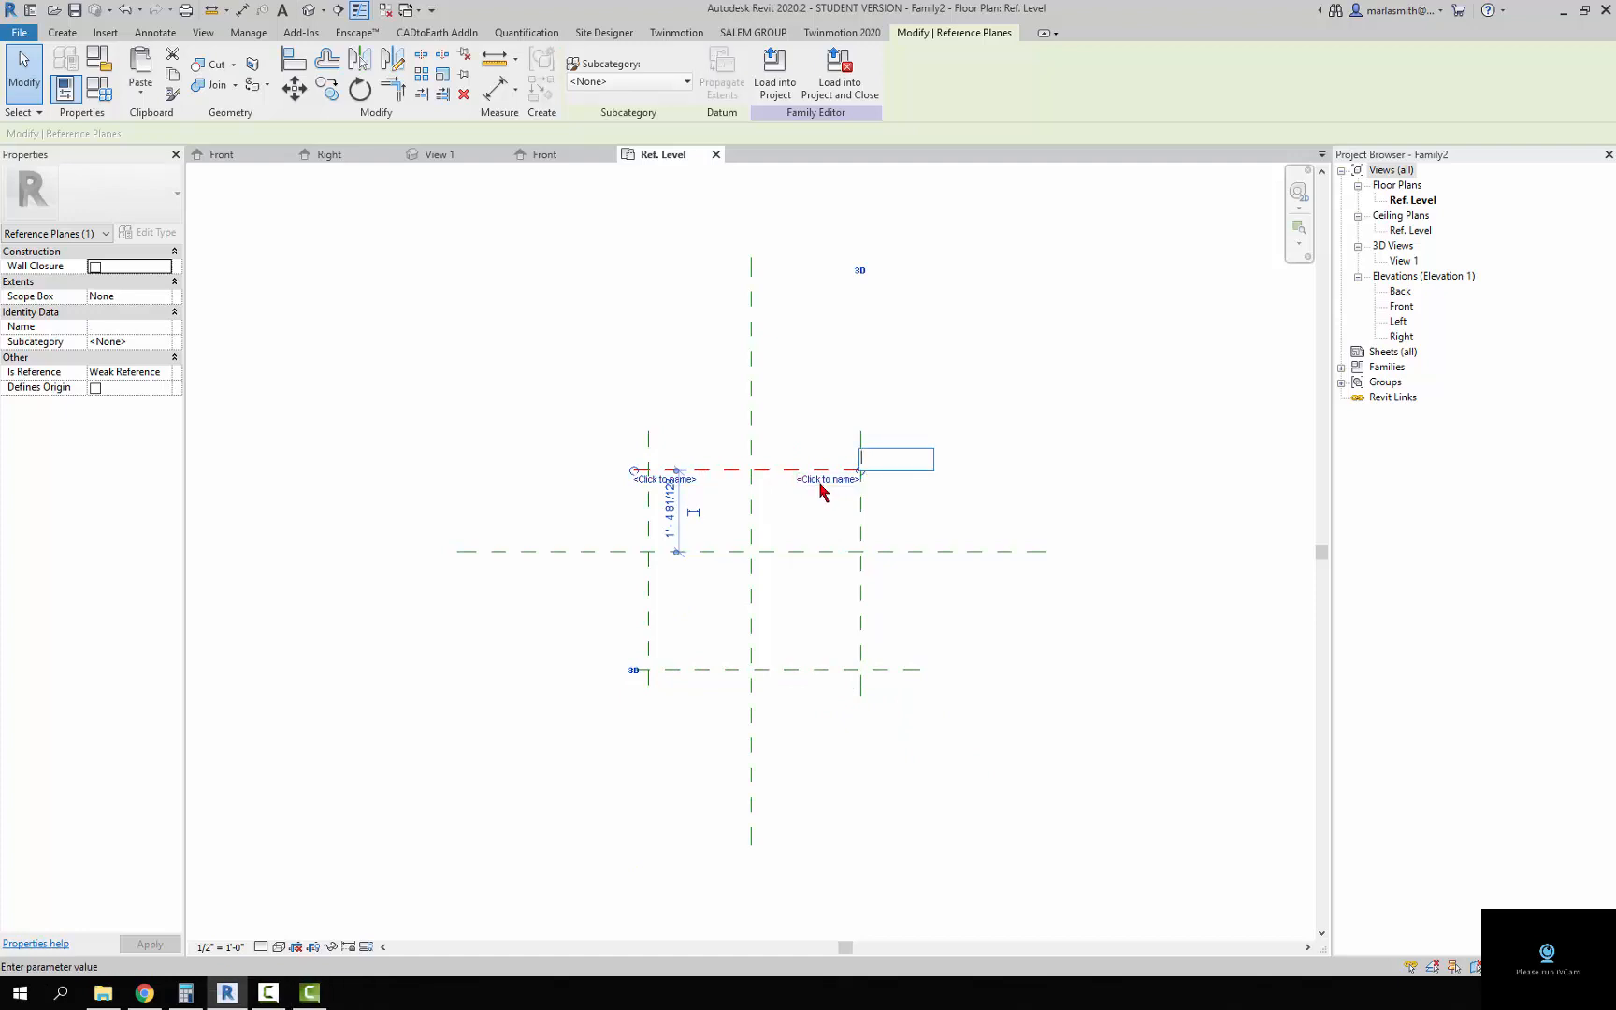
{"action": "left_click", "coordinate": [823, 670]}
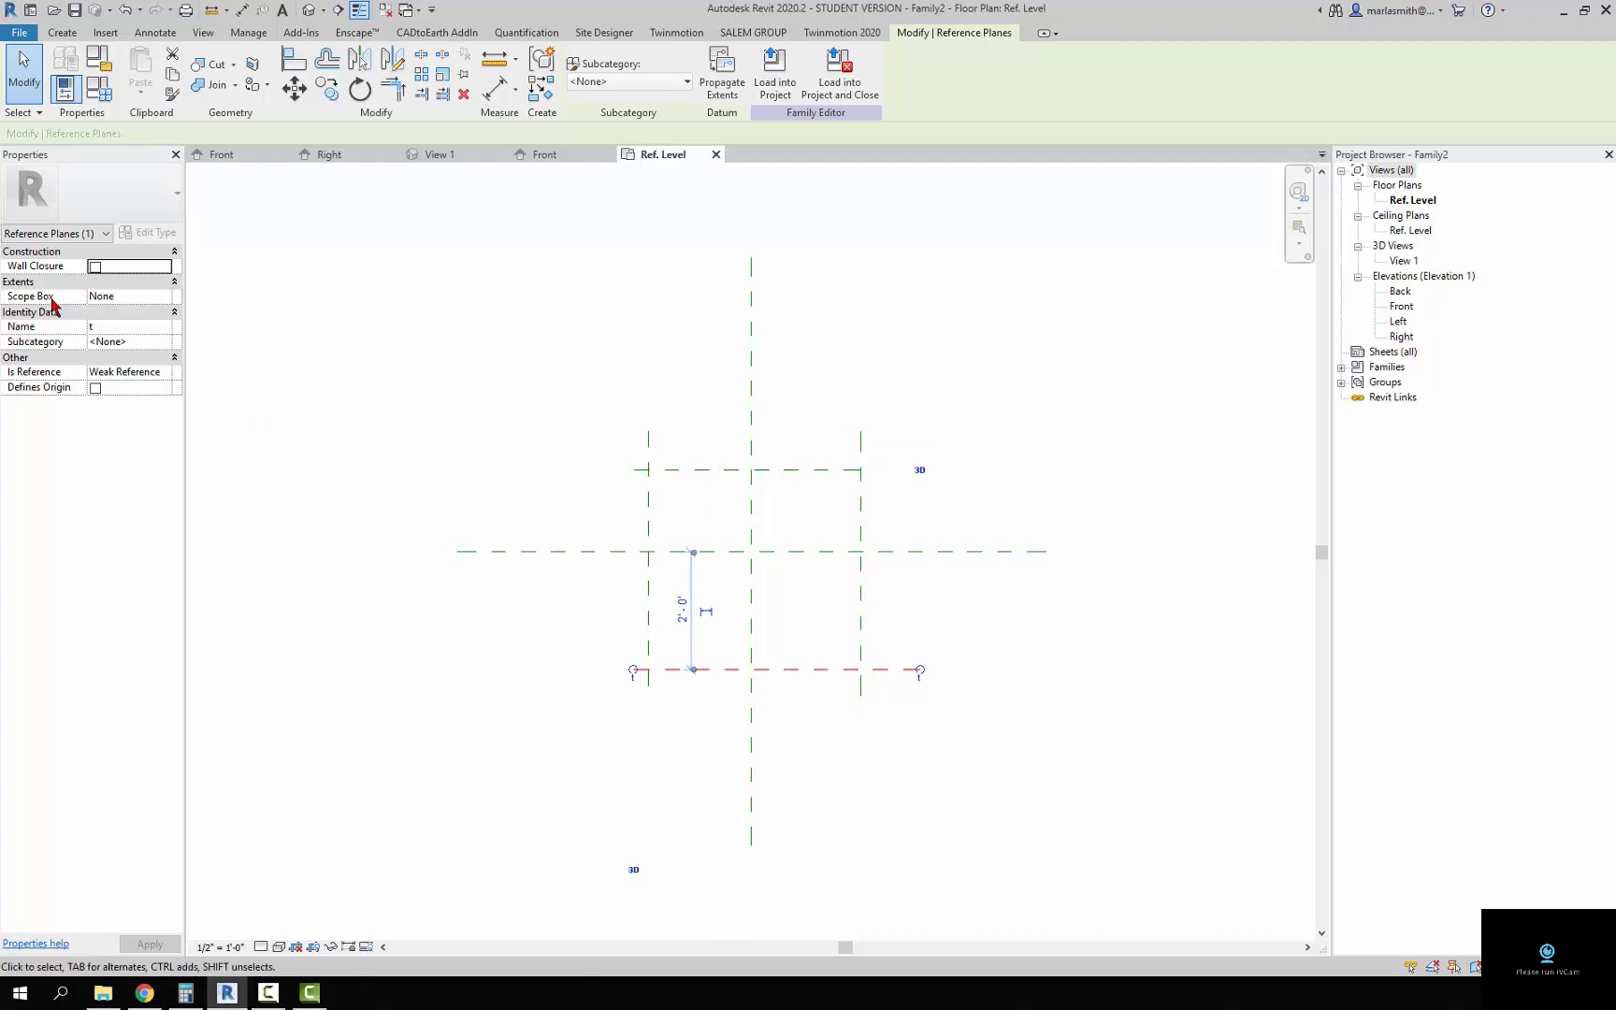
- Replace the lower horizontal reference plane's name, and name the upper horizontal plane t
{"action": "left_click", "coordinate": [112, 326]}
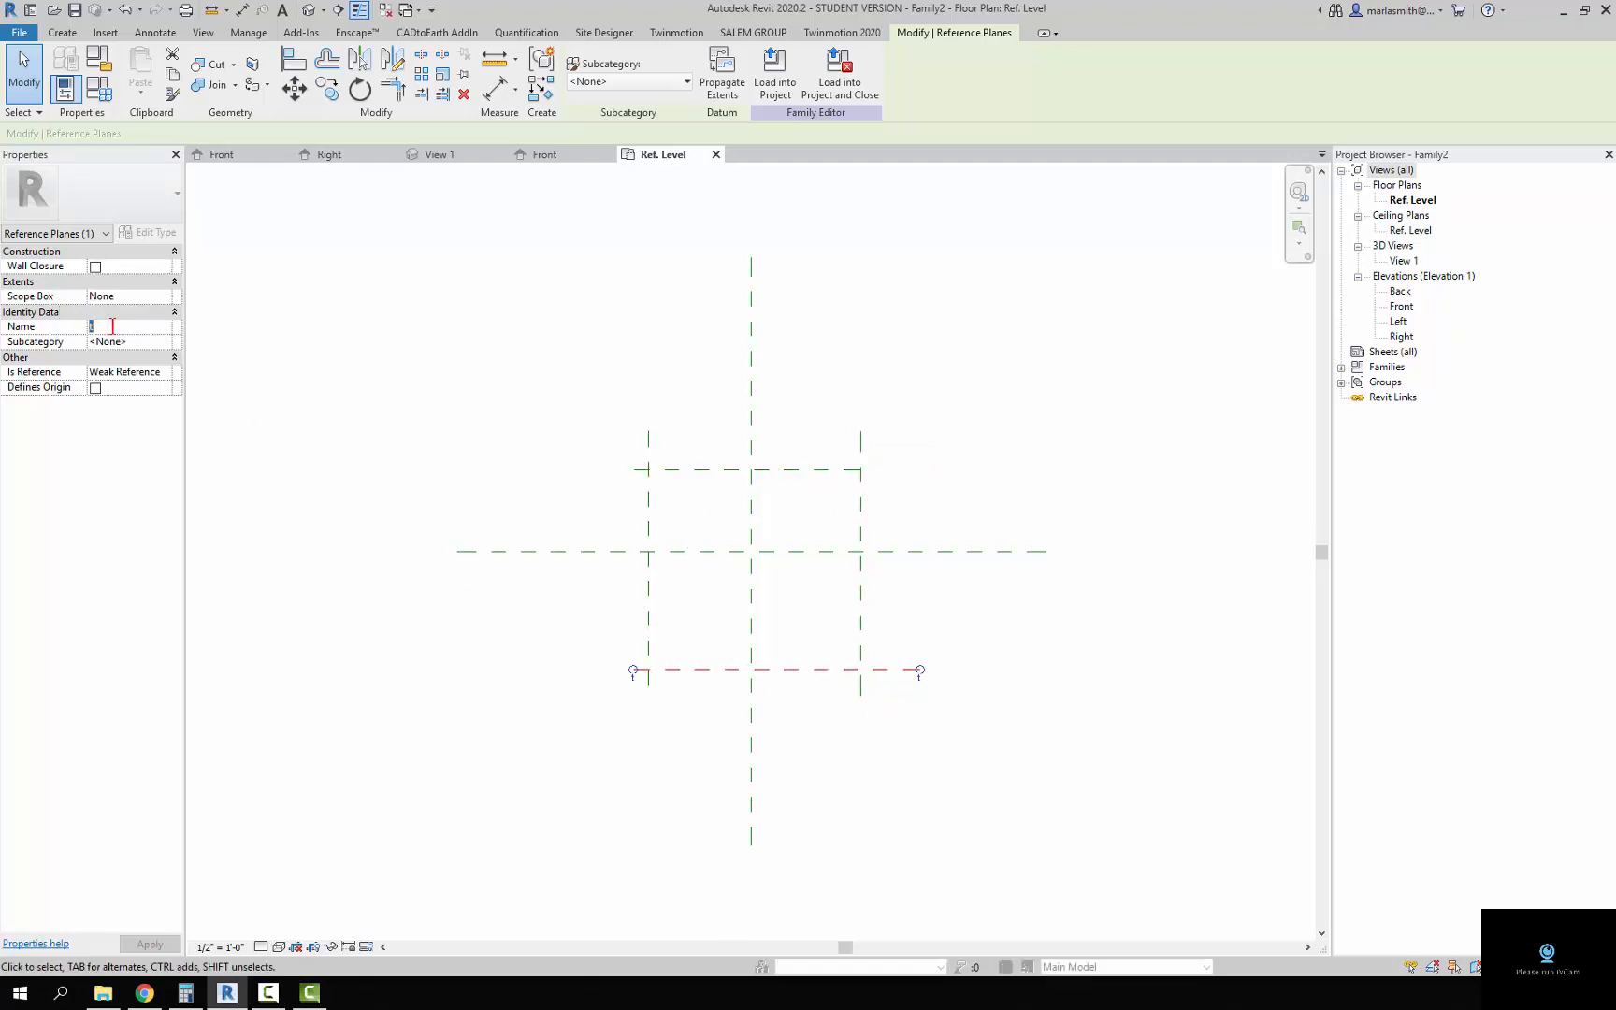
{"action": "left_click", "coordinate": [815, 320]}
{"action": "left_click", "coordinate": [825, 473]}
{"action": "left_click", "coordinate": [826, 480]}
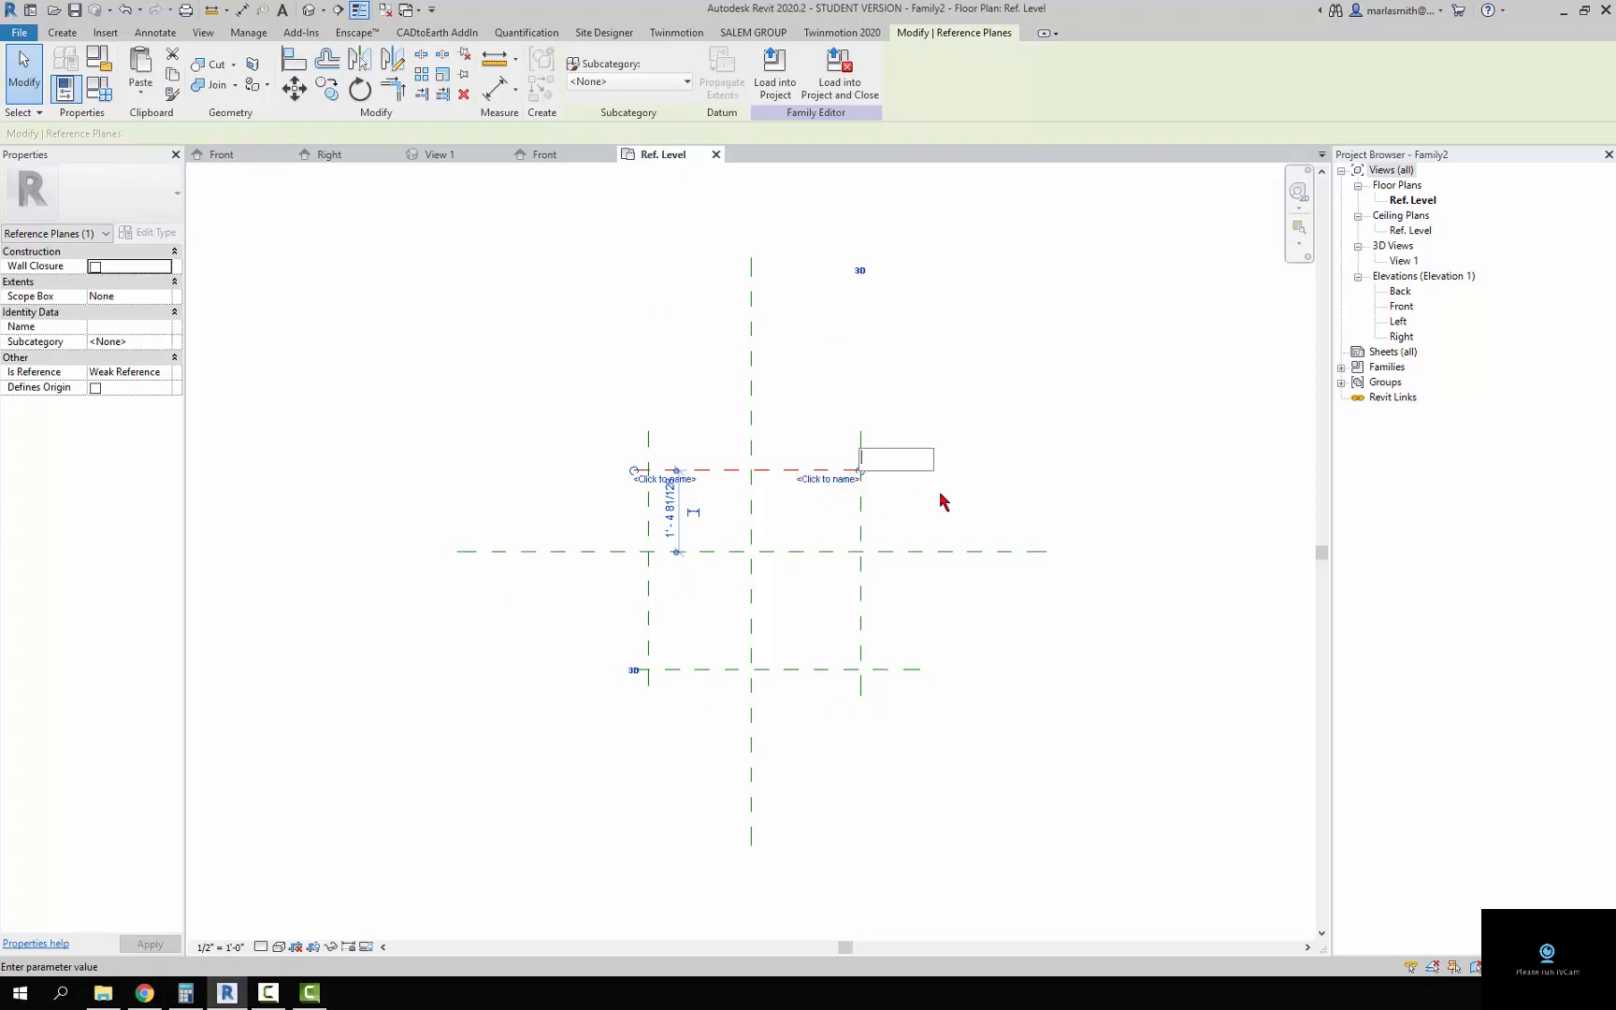
{"action": "left_click", "coordinate": [949, 493]}
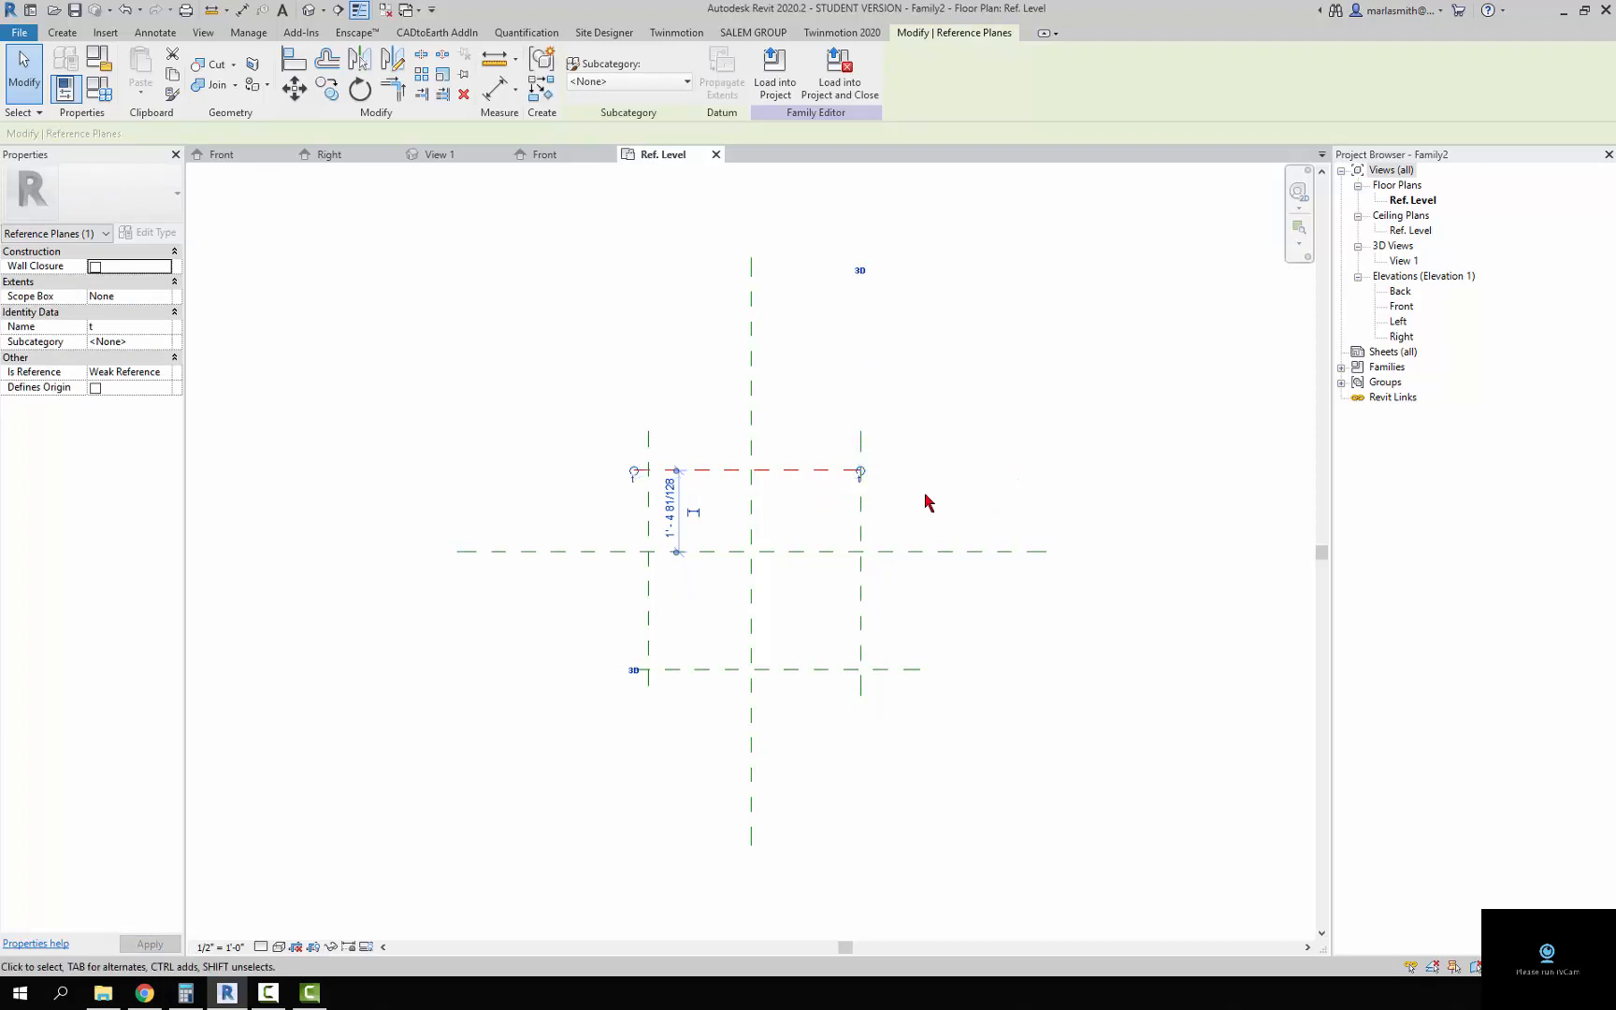
- Add an aligned dimension across the left, centre and right vertical reference planes above the layout, and constrain its segments as equal
{"action": "scroll", "coordinate": [759, 555], "scroll_direction": "up", "scroll_amount": 2}
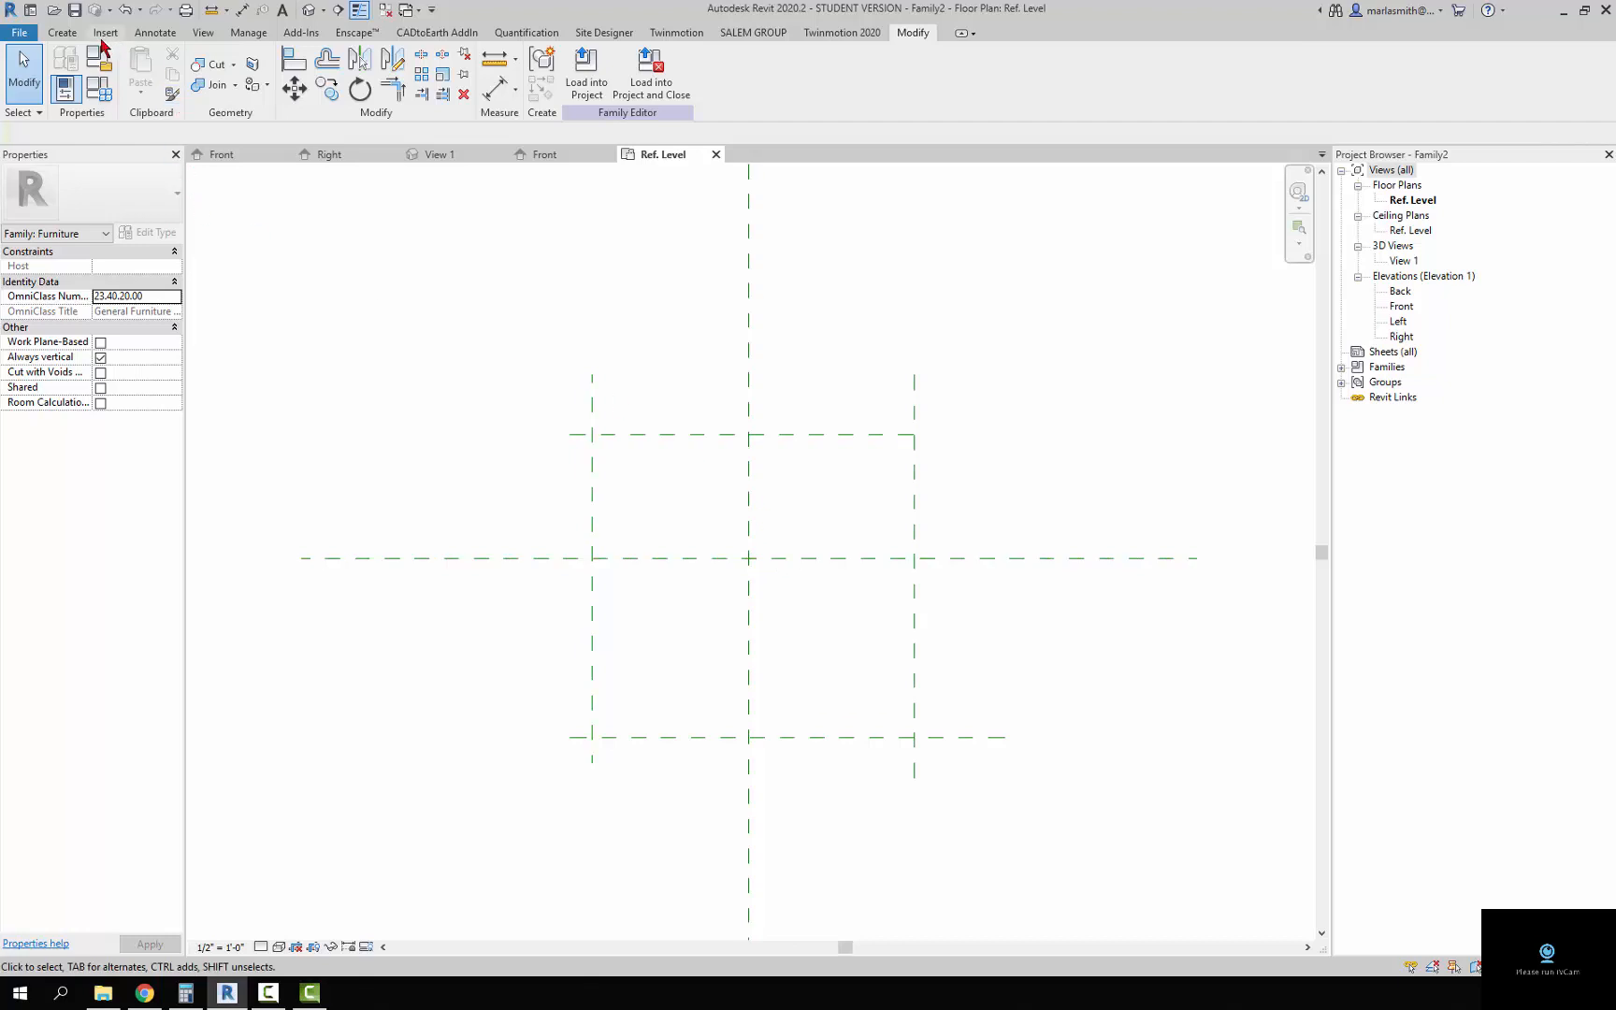
{"action": "left_click", "coordinate": [62, 33]}
{"action": "left_click", "coordinate": [154, 32]}
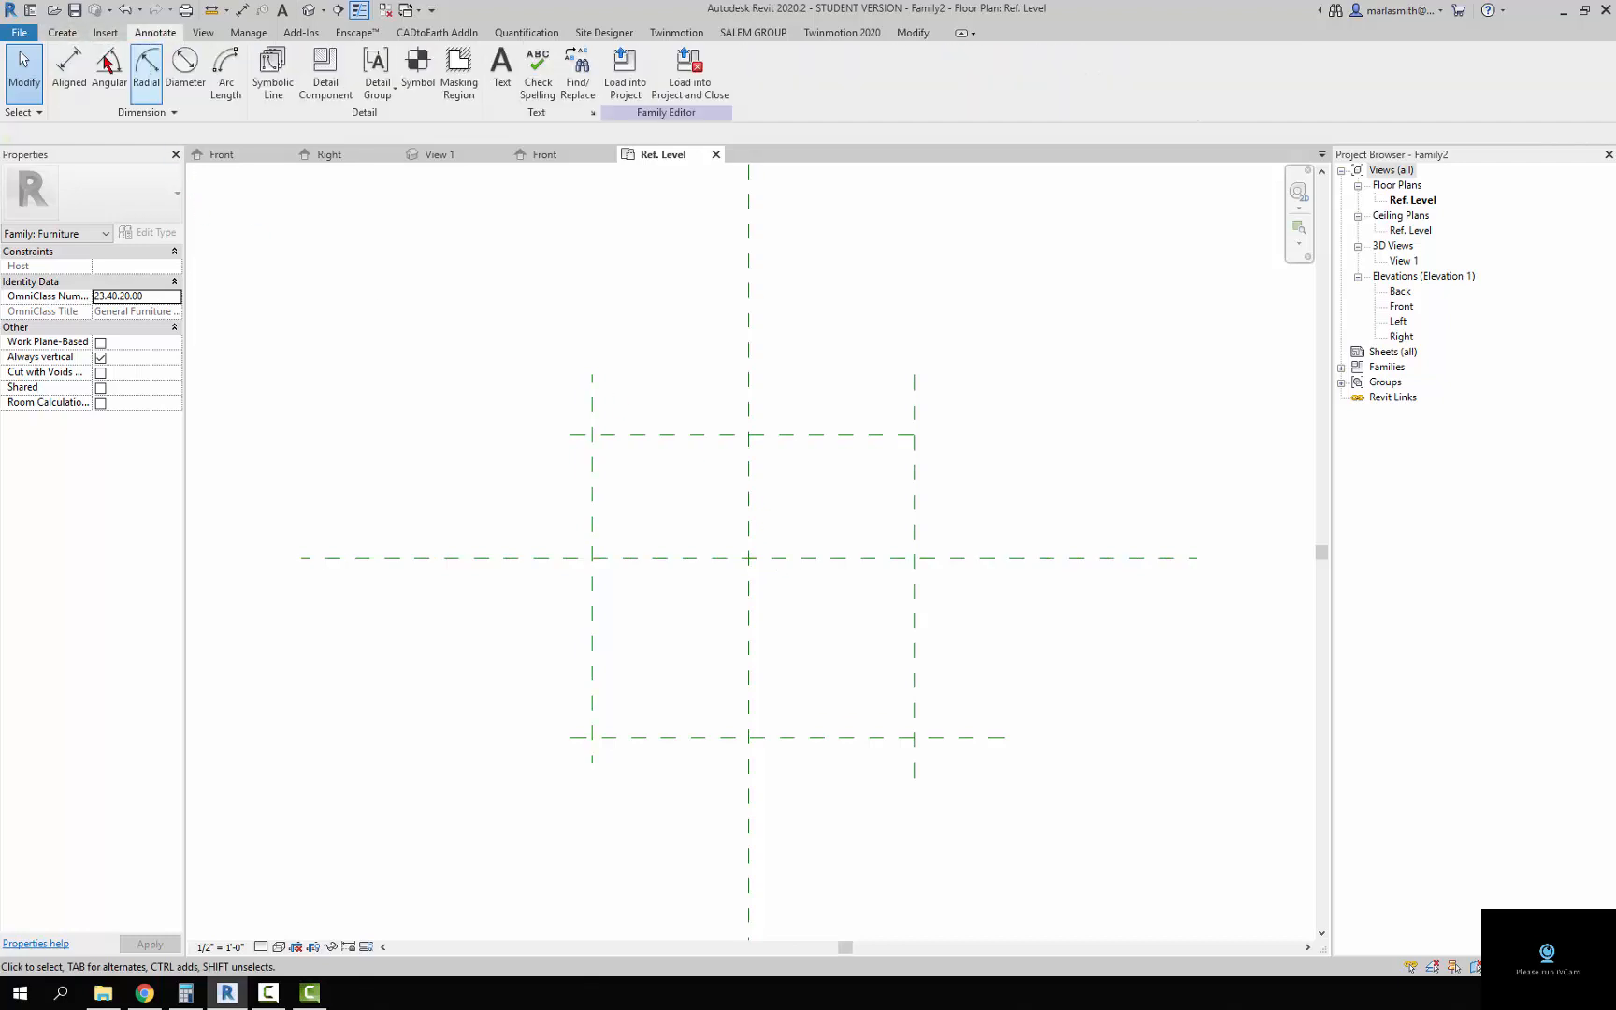
{"action": "left_click", "coordinate": [65, 64]}
{"action": "left_click", "coordinate": [593, 386]}
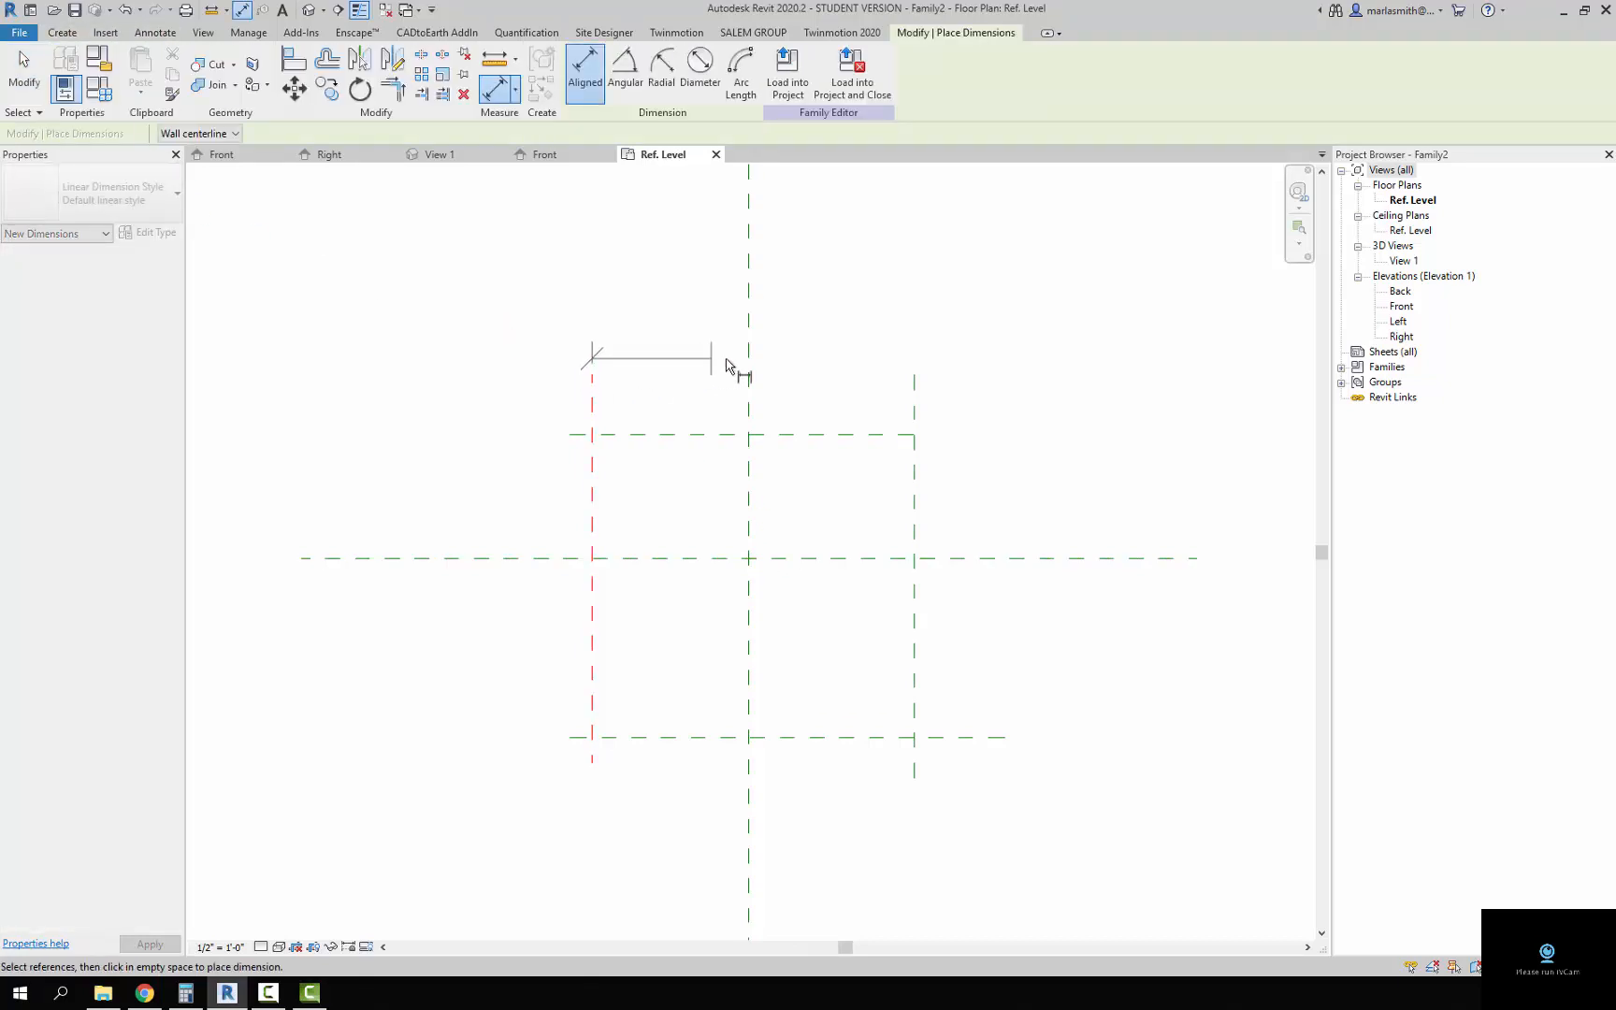
{"action": "left_click", "coordinate": [748, 363]}
{"action": "left_click", "coordinate": [914, 379]}
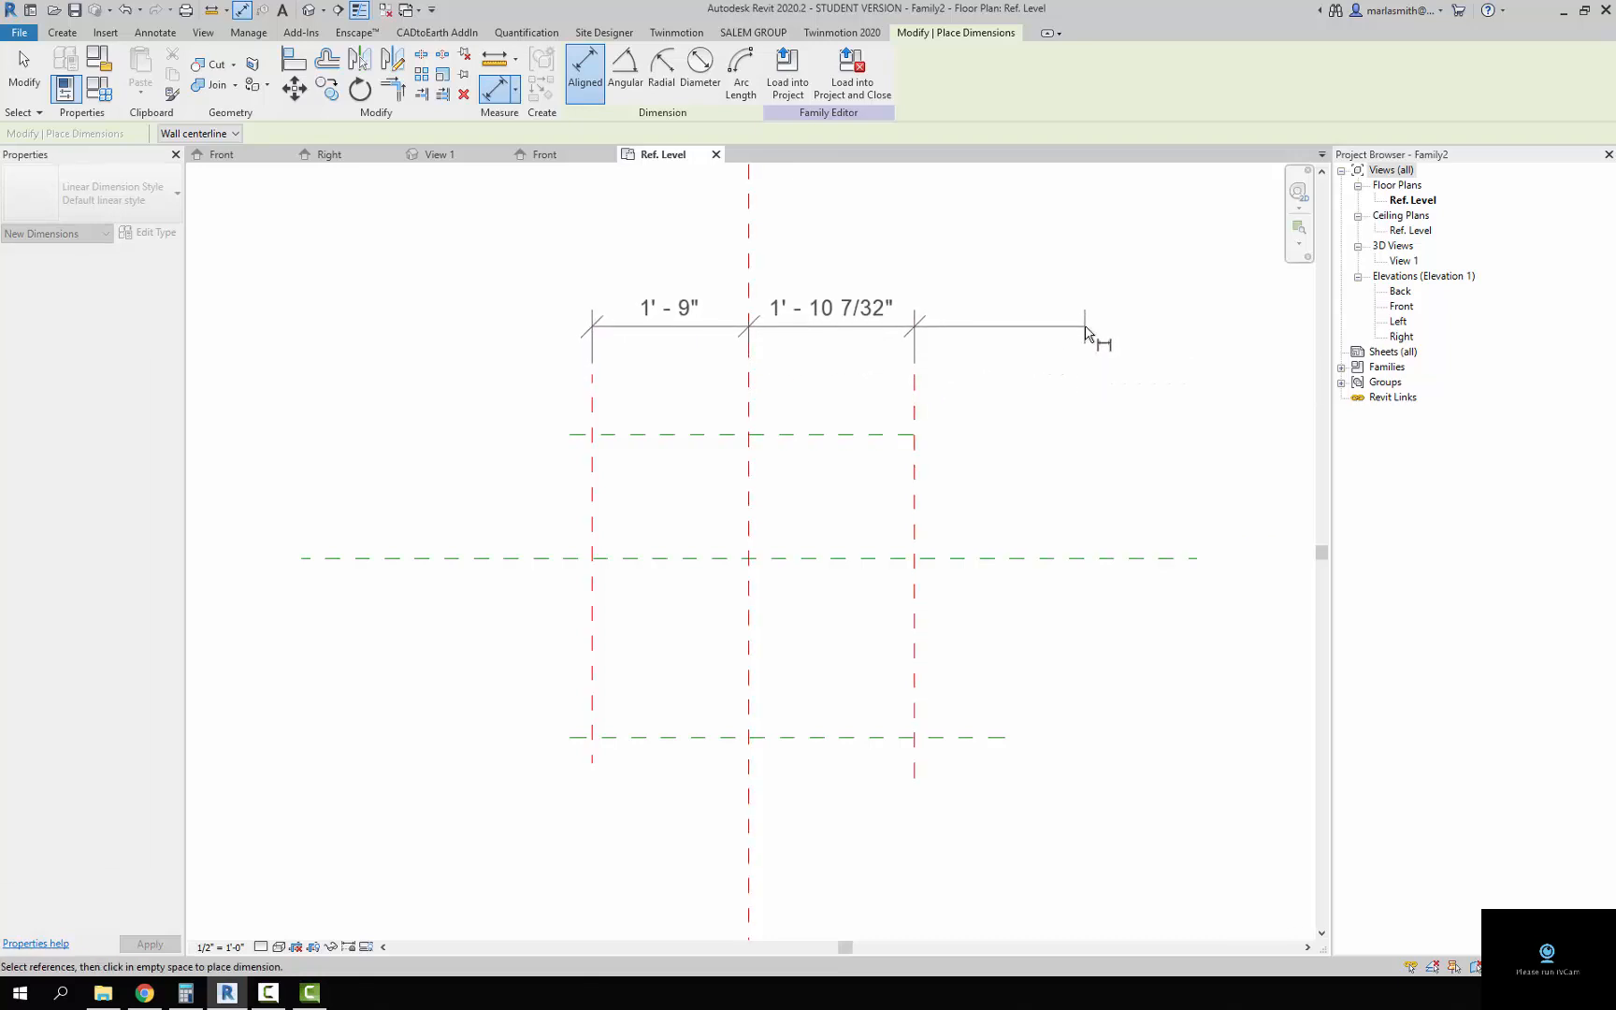
{"action": "left_click", "coordinate": [1087, 332]}
{"action": "left_click", "coordinate": [754, 240]}
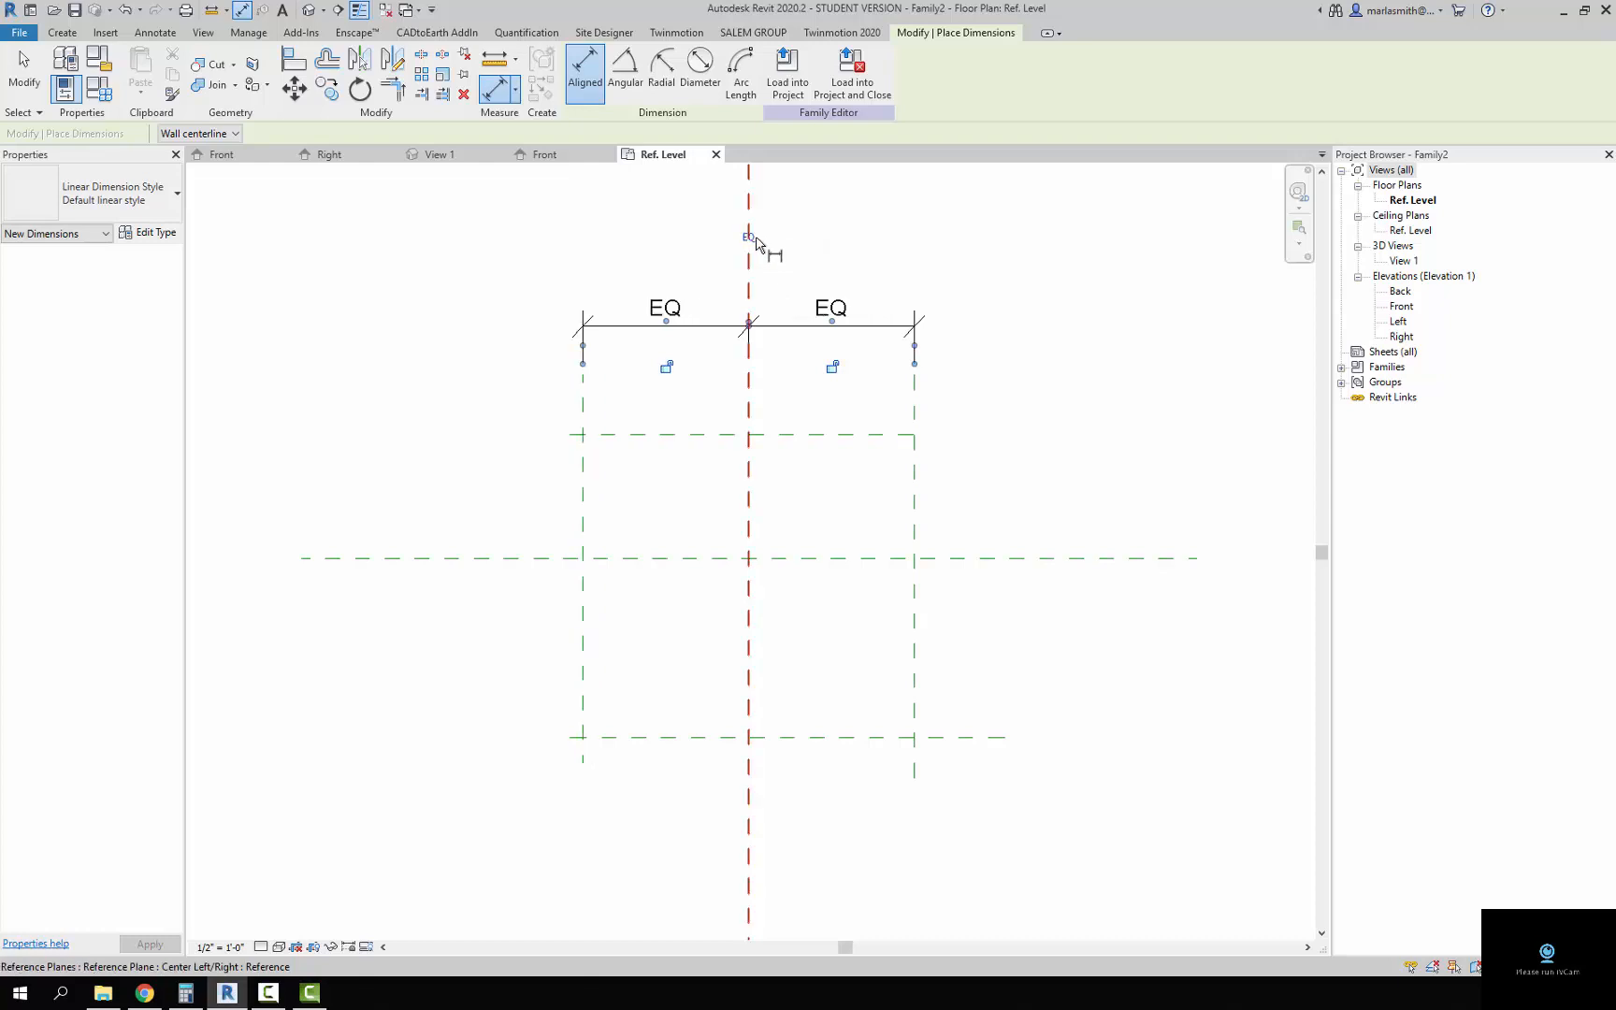
- Dimension across the upper, centre and lower horizontal reference planes beside the right plane, and constrain the segments as equal
{"action": "left_click", "coordinate": [911, 436]}
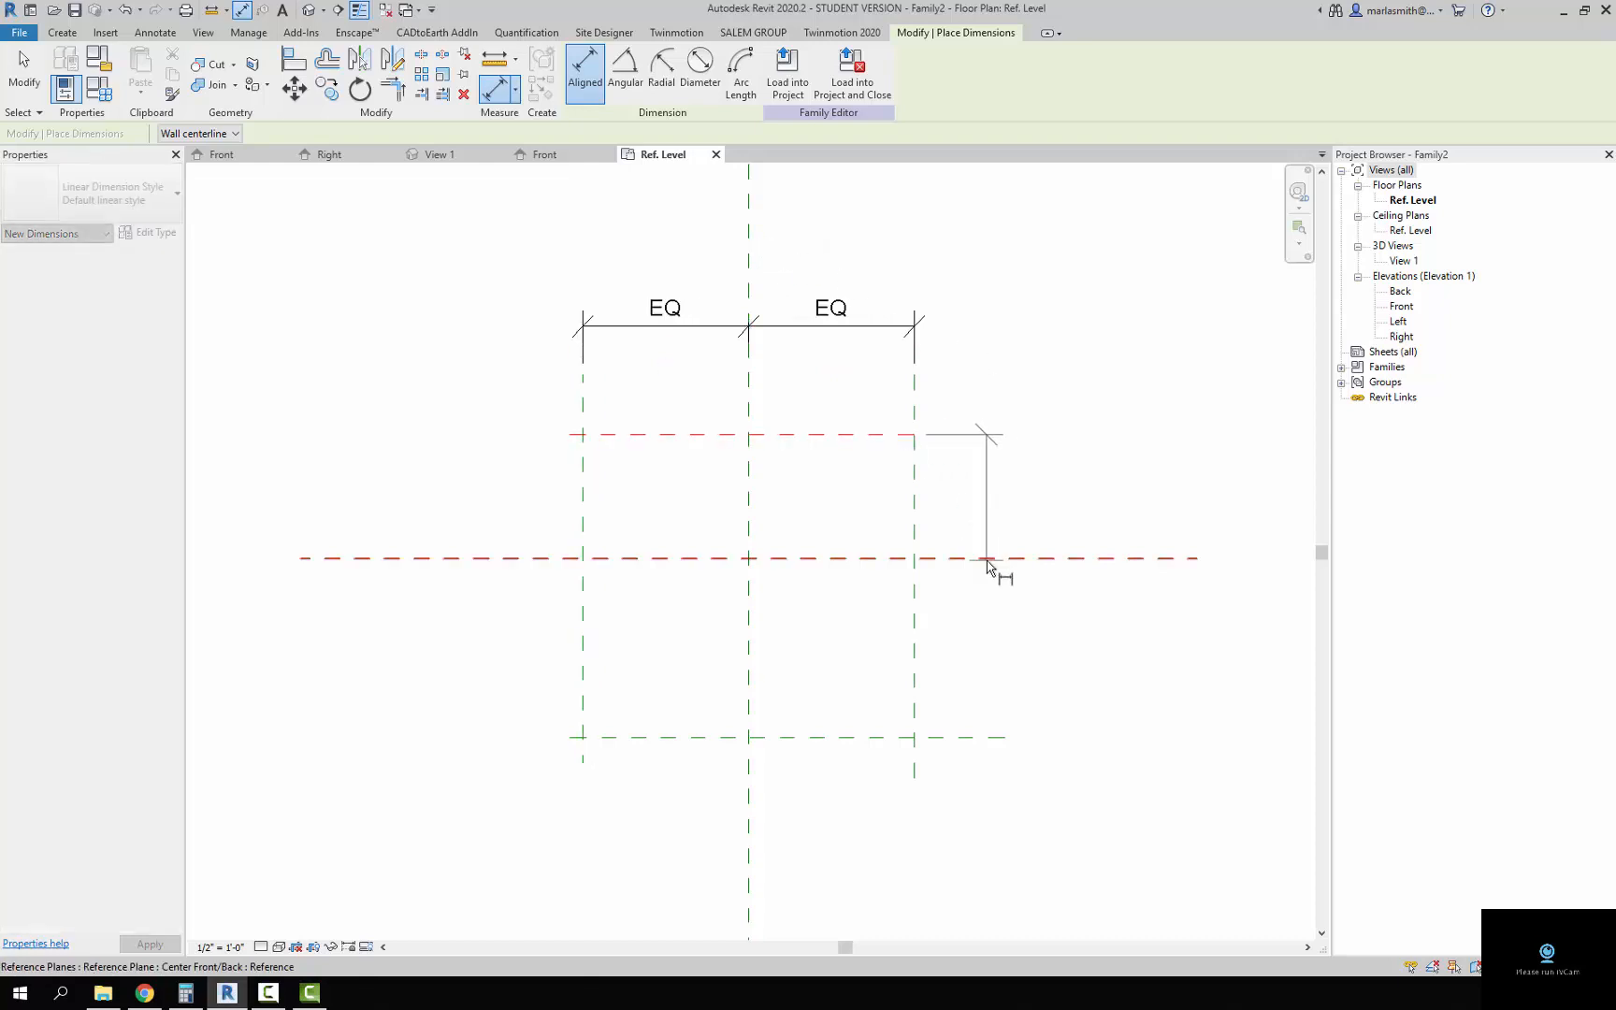
{"action": "left_click", "coordinate": [987, 559]}
{"action": "left_click", "coordinate": [994, 738]}
{"action": "left_click", "coordinate": [1016, 813]}
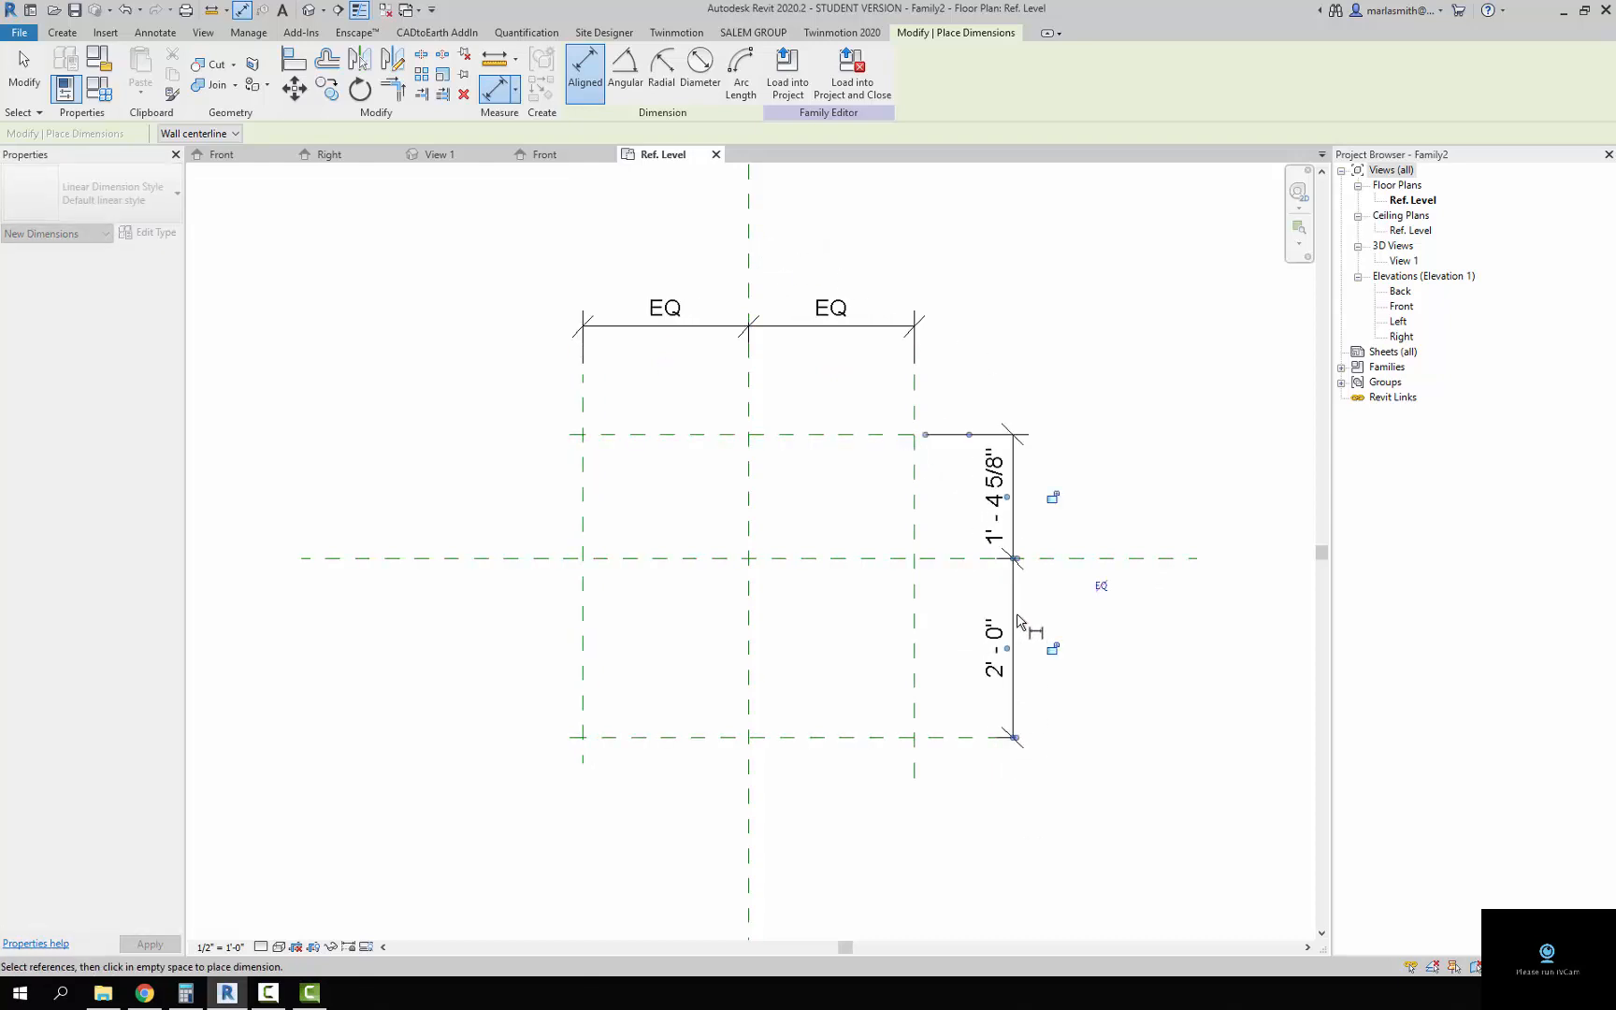
{"action": "left_click", "coordinate": [1100, 585]}
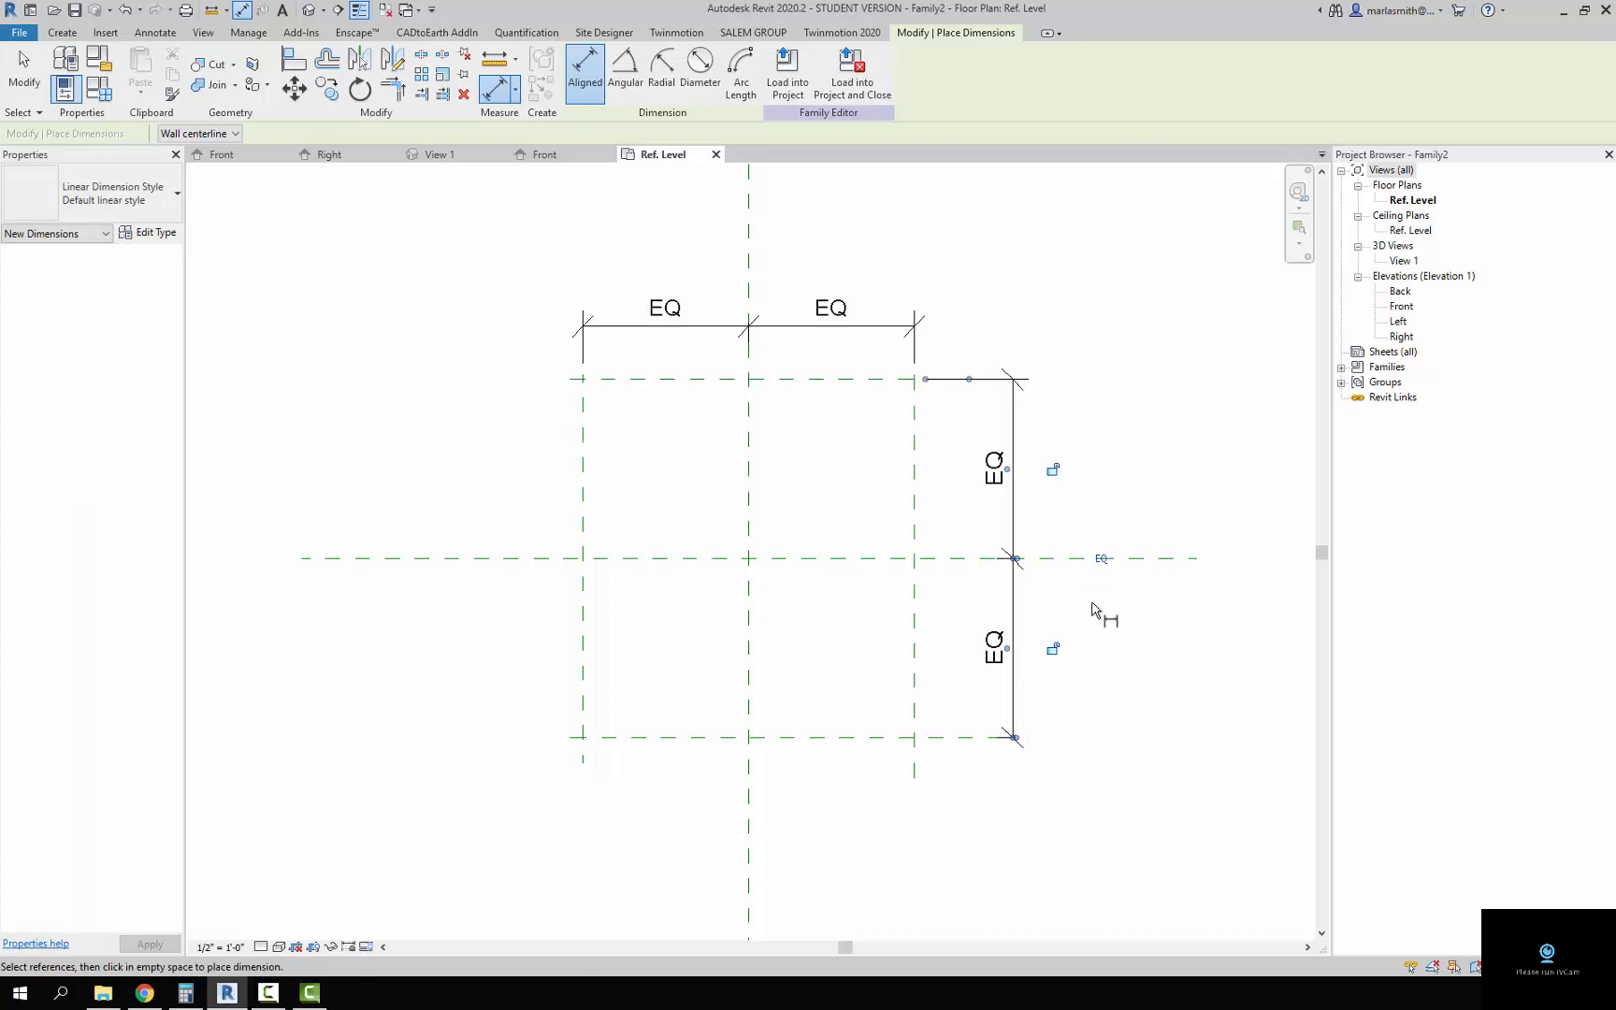
{"action": "left_click", "coordinate": [914, 744]}
{"action": "key", "text": "Escape"}
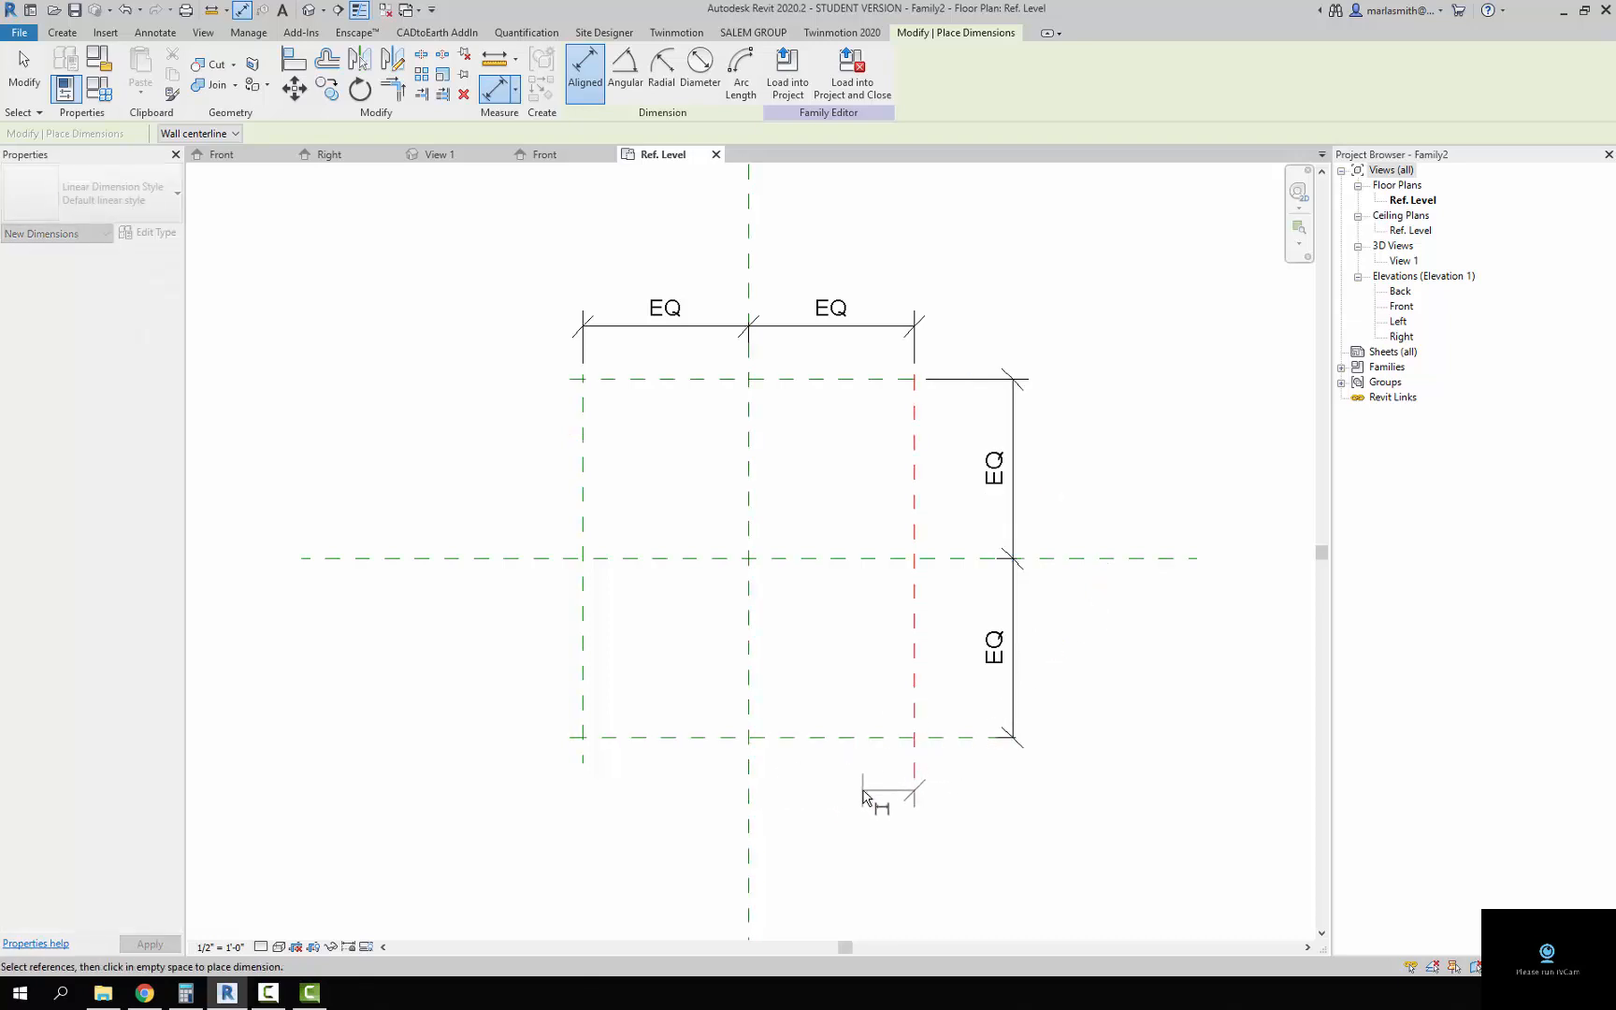
{"action": "key", "text": "Escape"}
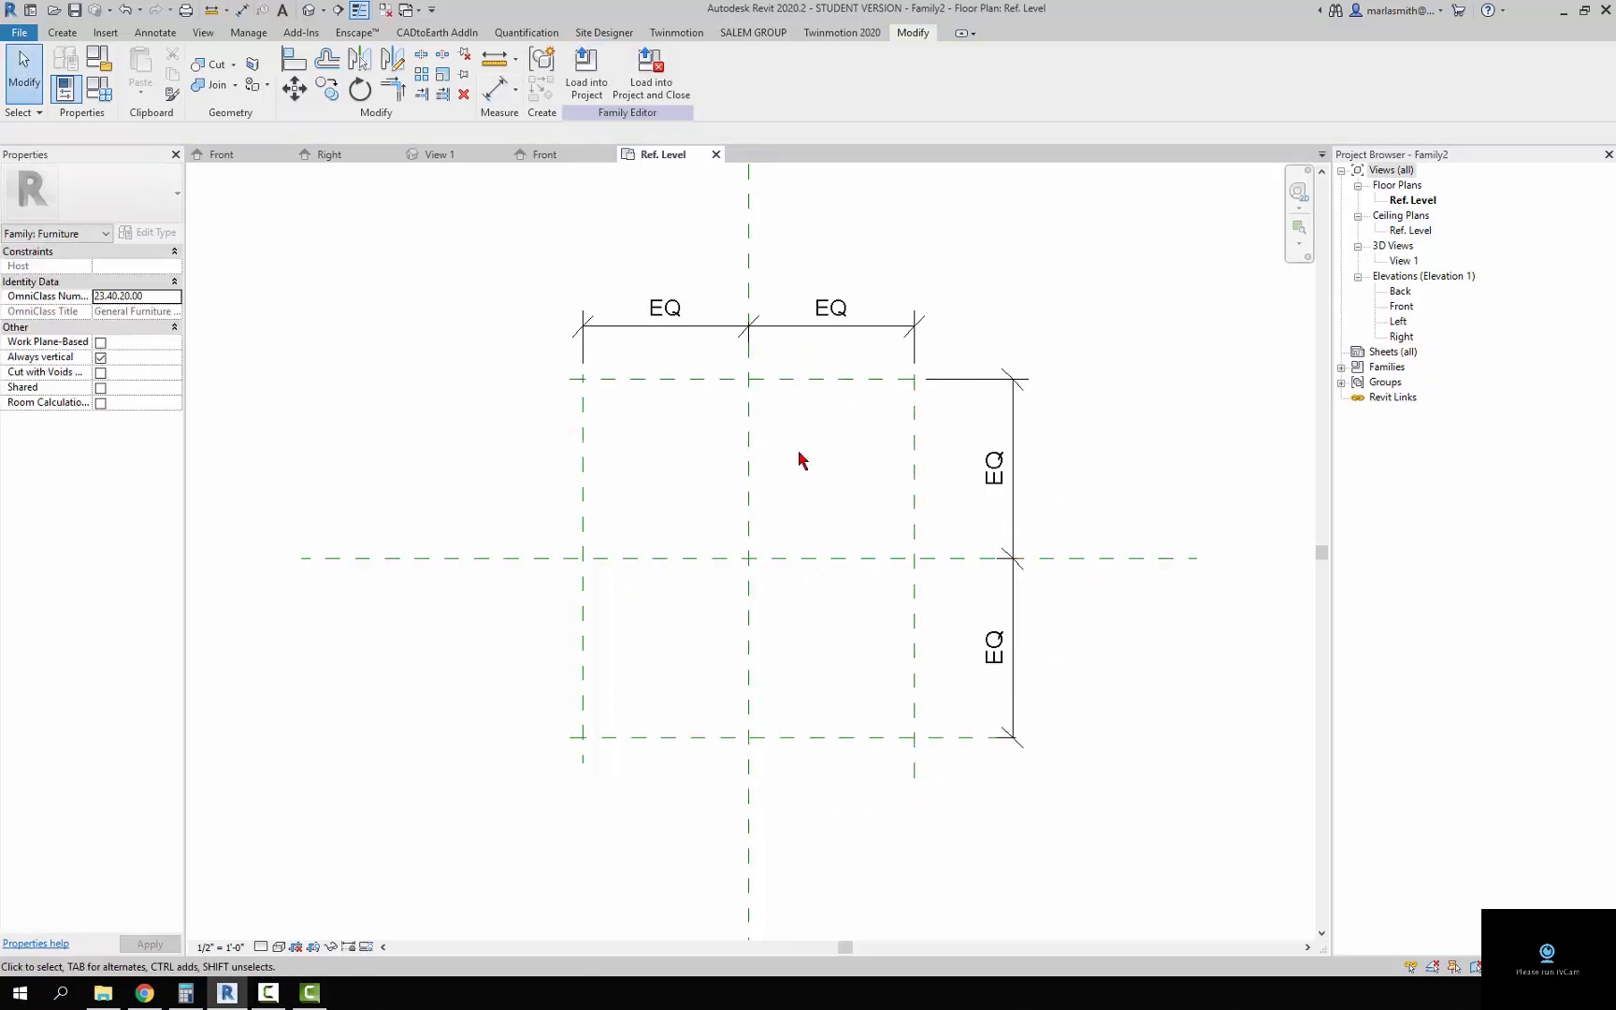
{"action": "scroll", "coordinate": [610, 566], "scroll_direction": "down", "scroll_amount": 1}
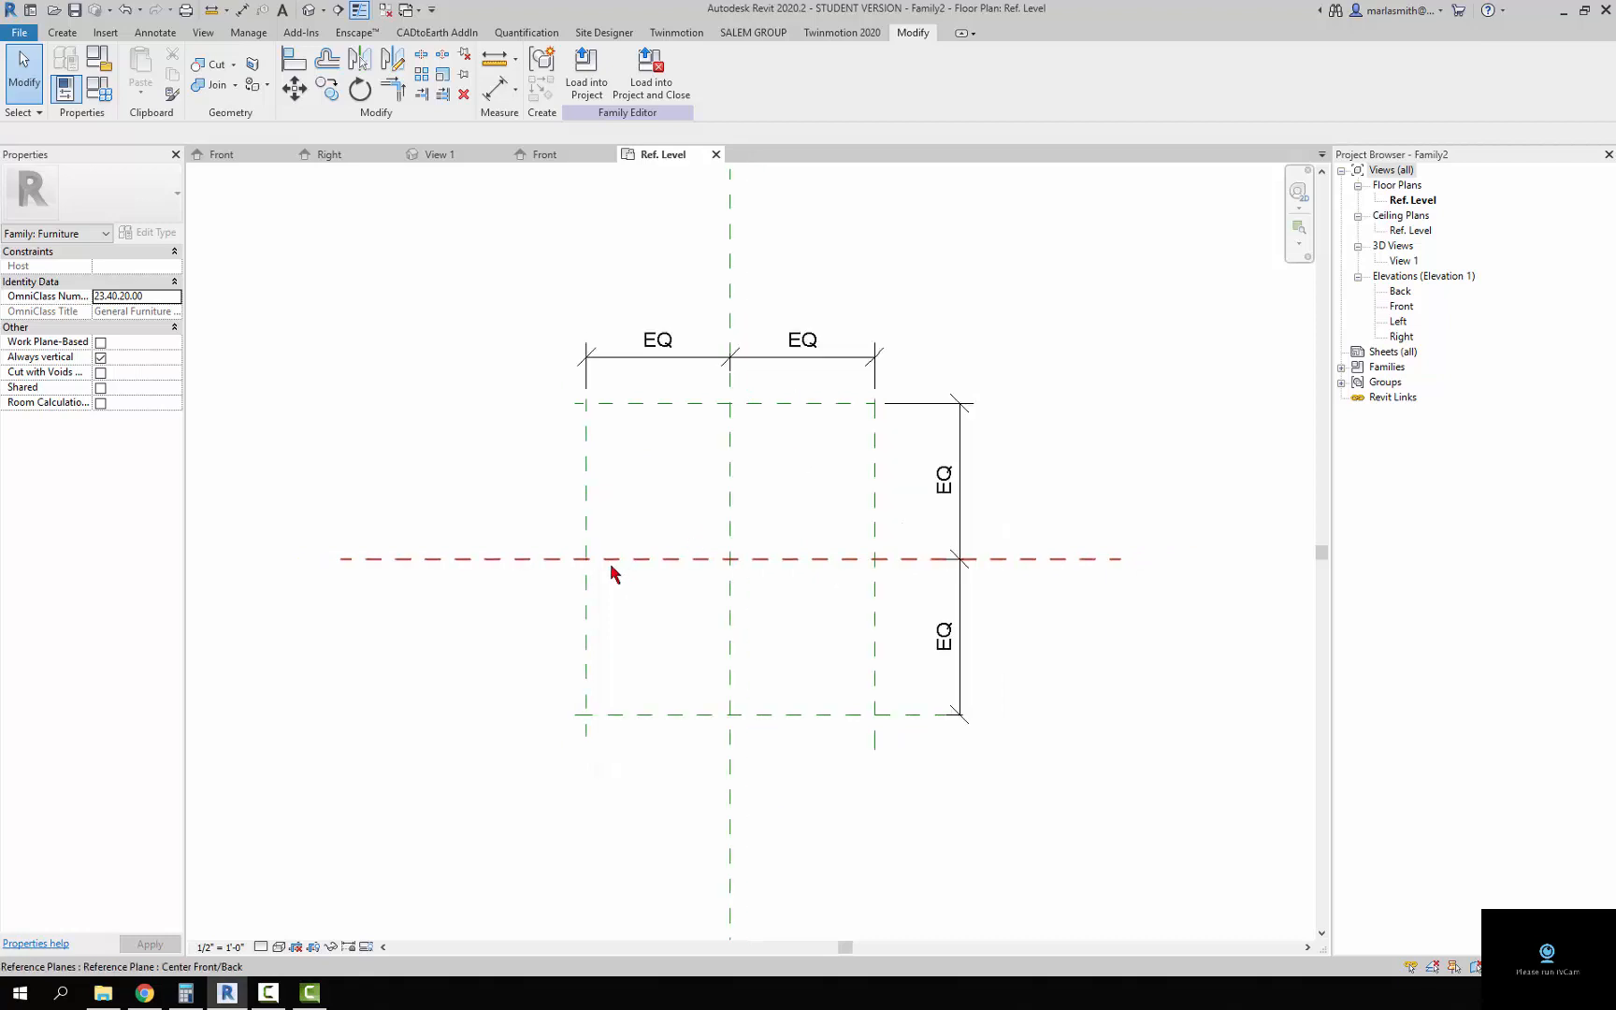
- Add an overall aligned dimension between the left and right vertical reference planes, above the equal-spacing dimension
{"action": "left_click", "coordinate": [714, 319]}
{"action": "left_click", "coordinate": [775, 539]}
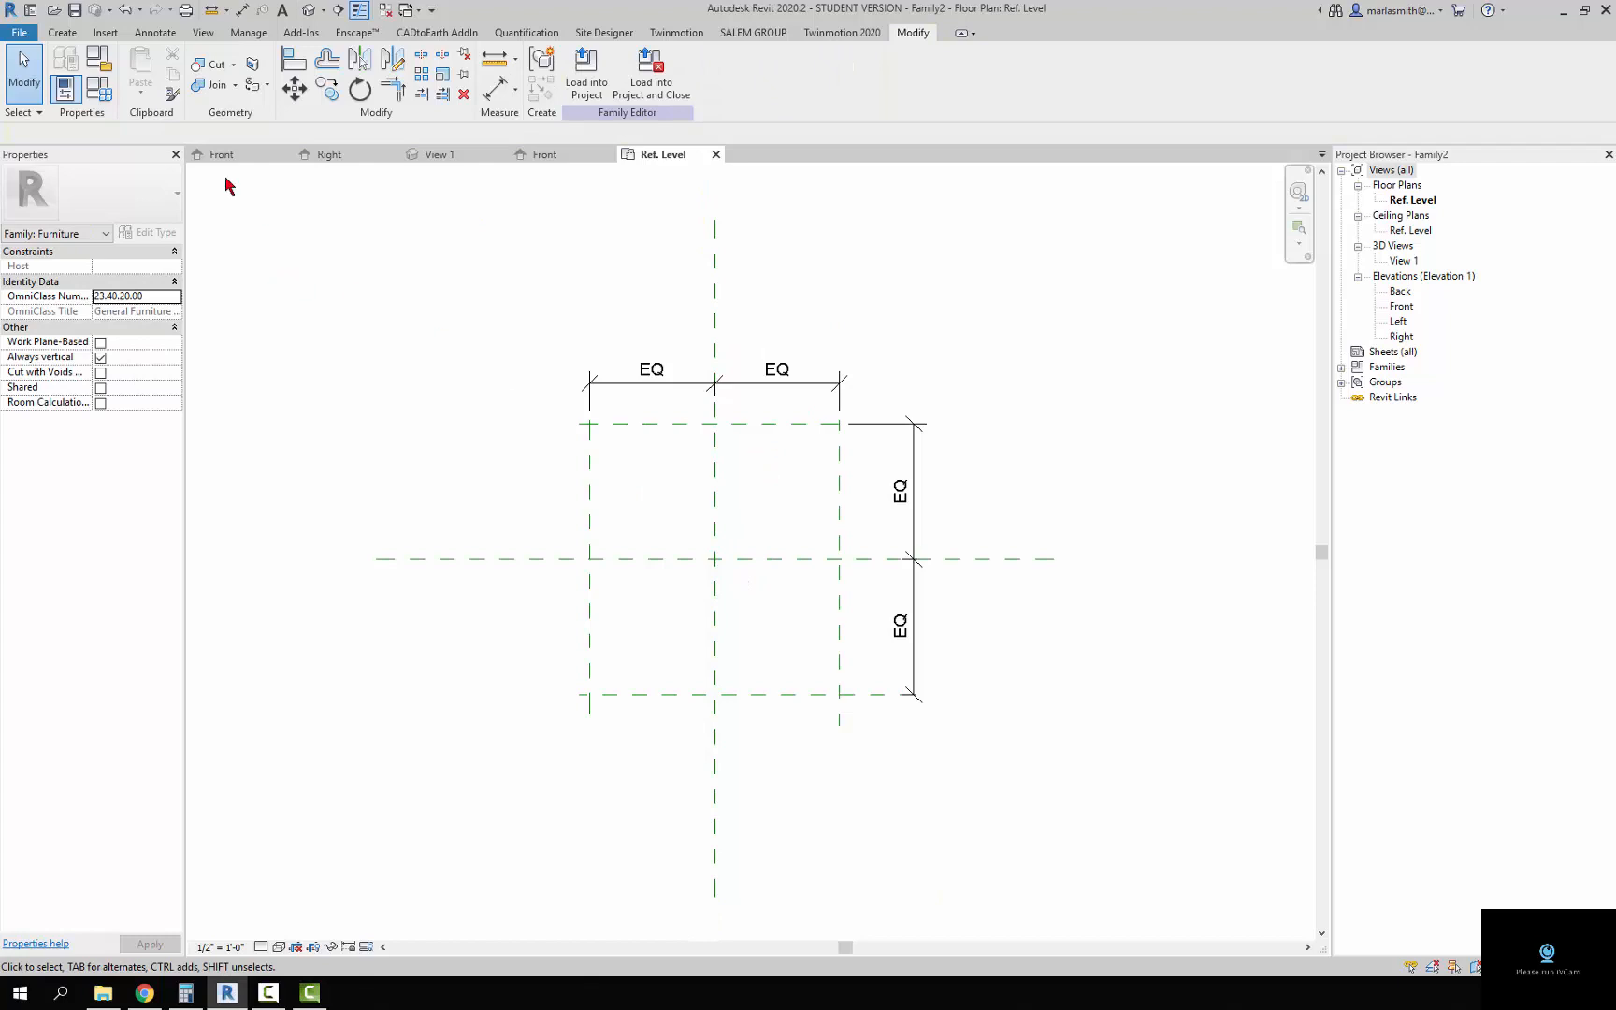
{"action": "left_click", "coordinate": [155, 33]}
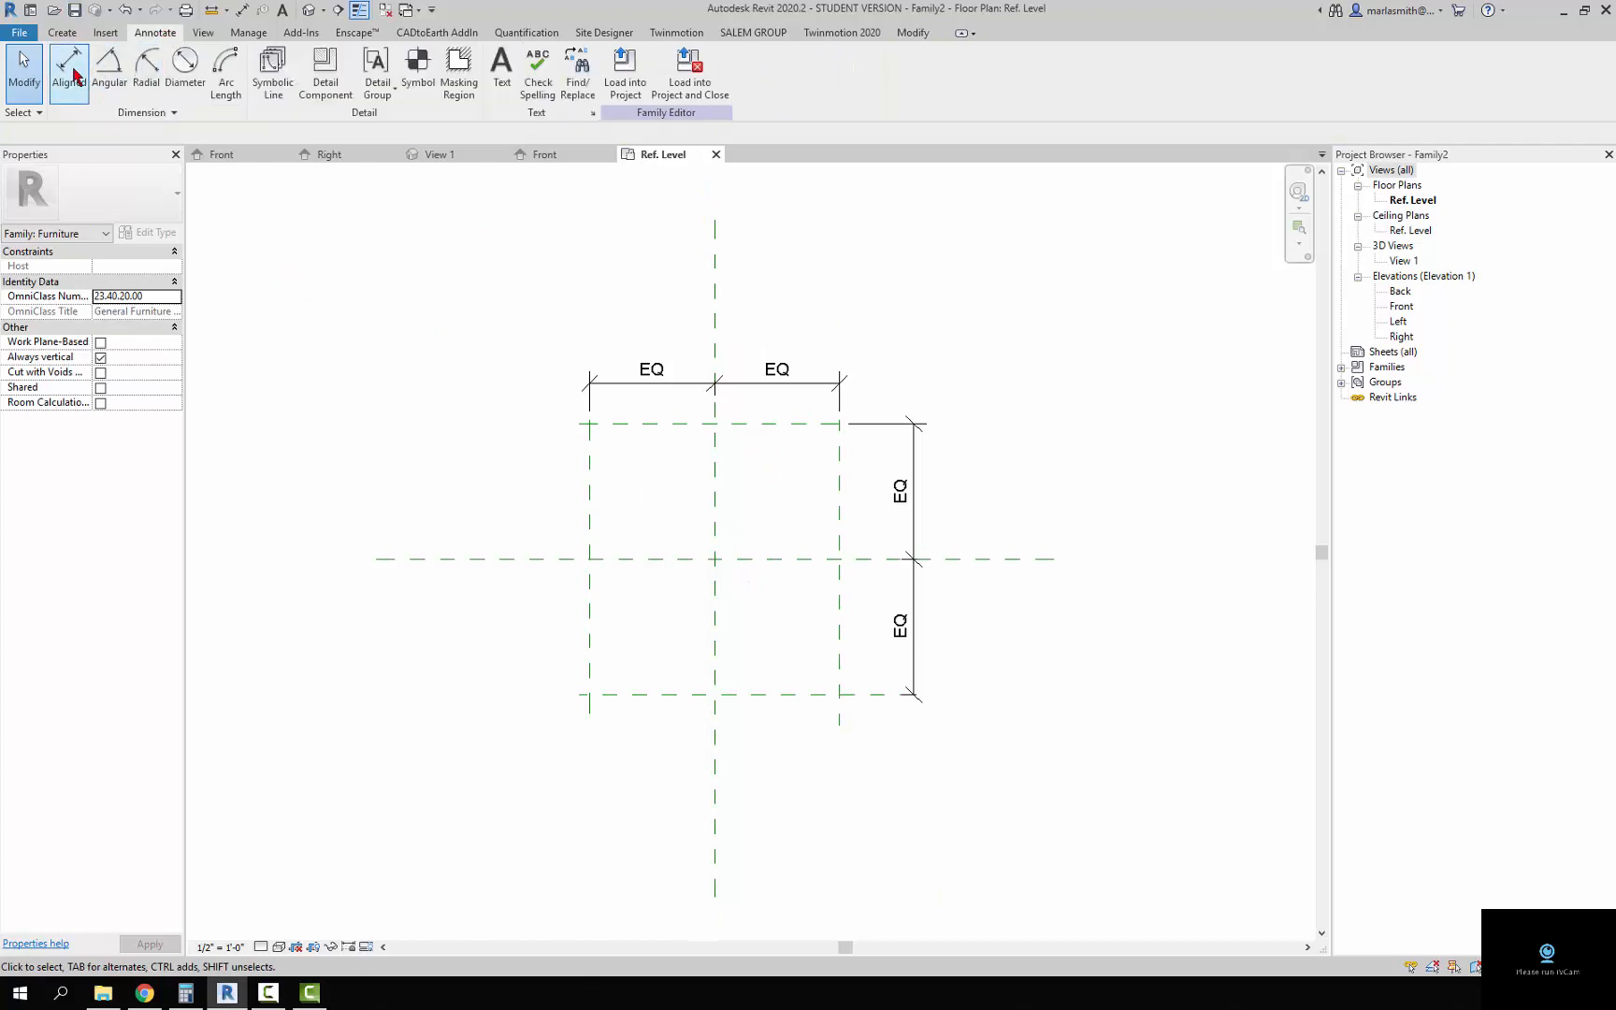
{"action": "left_click", "coordinate": [67, 70]}
{"action": "left_click", "coordinate": [589, 455]}
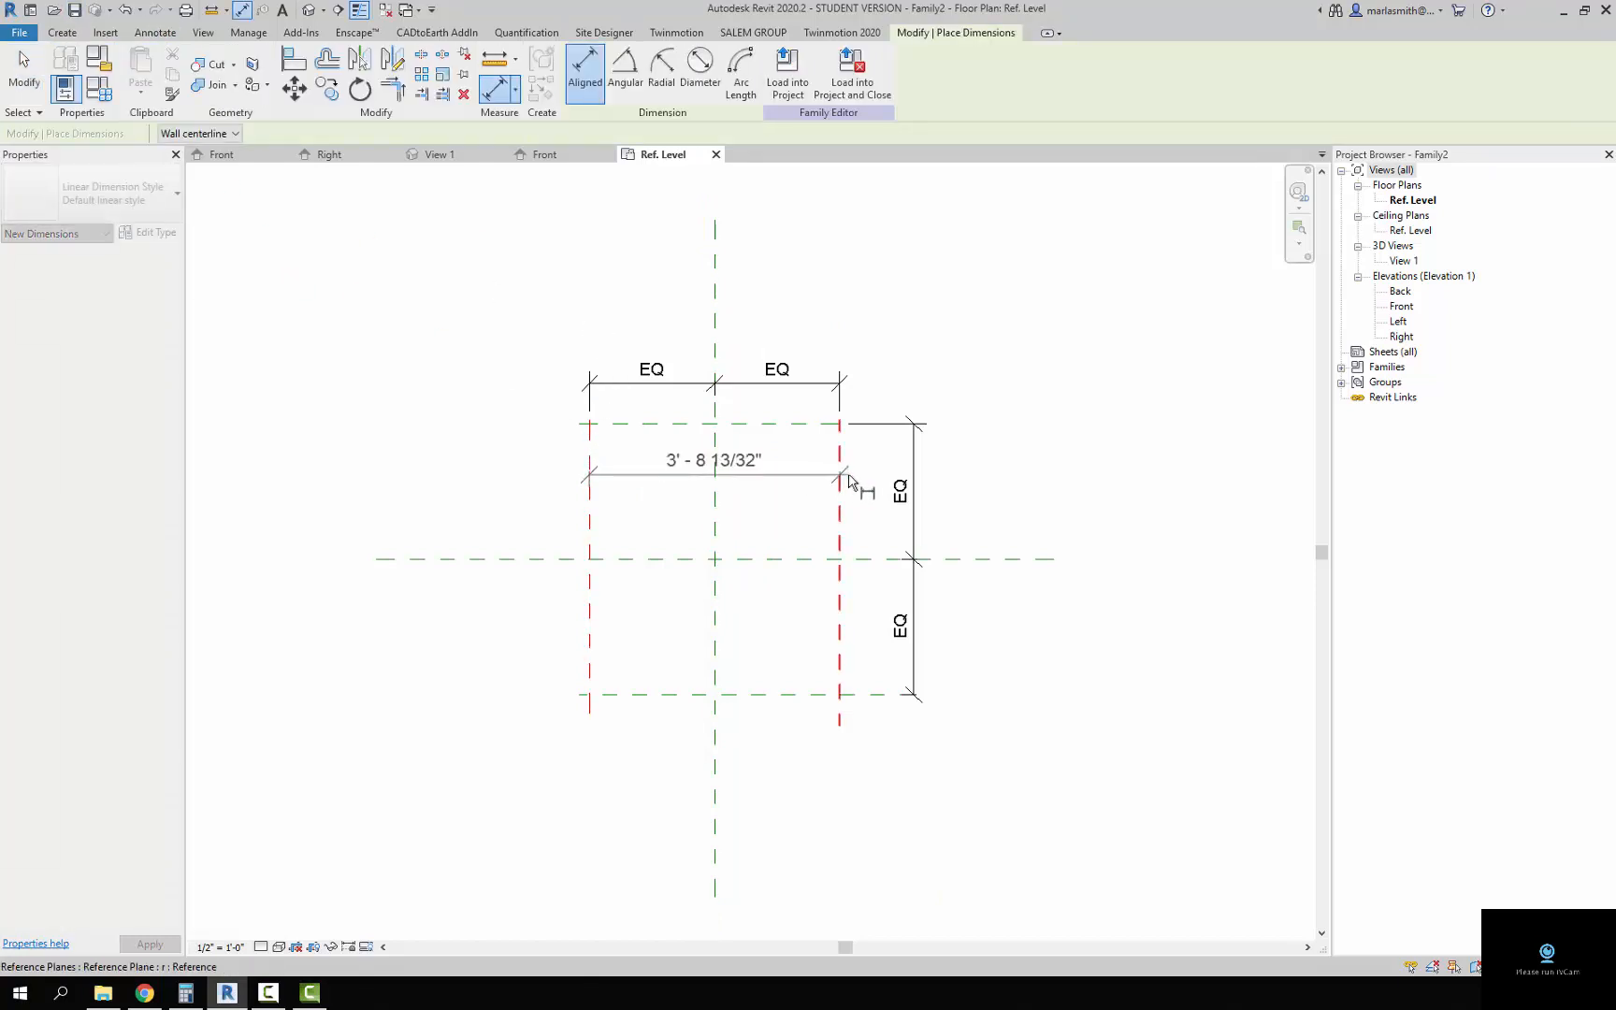
{"action": "left_click", "coordinate": [840, 483]}
{"action": "left_click", "coordinate": [893, 286]}
- Add an overall aligned dimension between the upper and lower horizontal reference planes, outside their equal-spacing dimension
{"action": "left_click", "coordinate": [802, 424]}
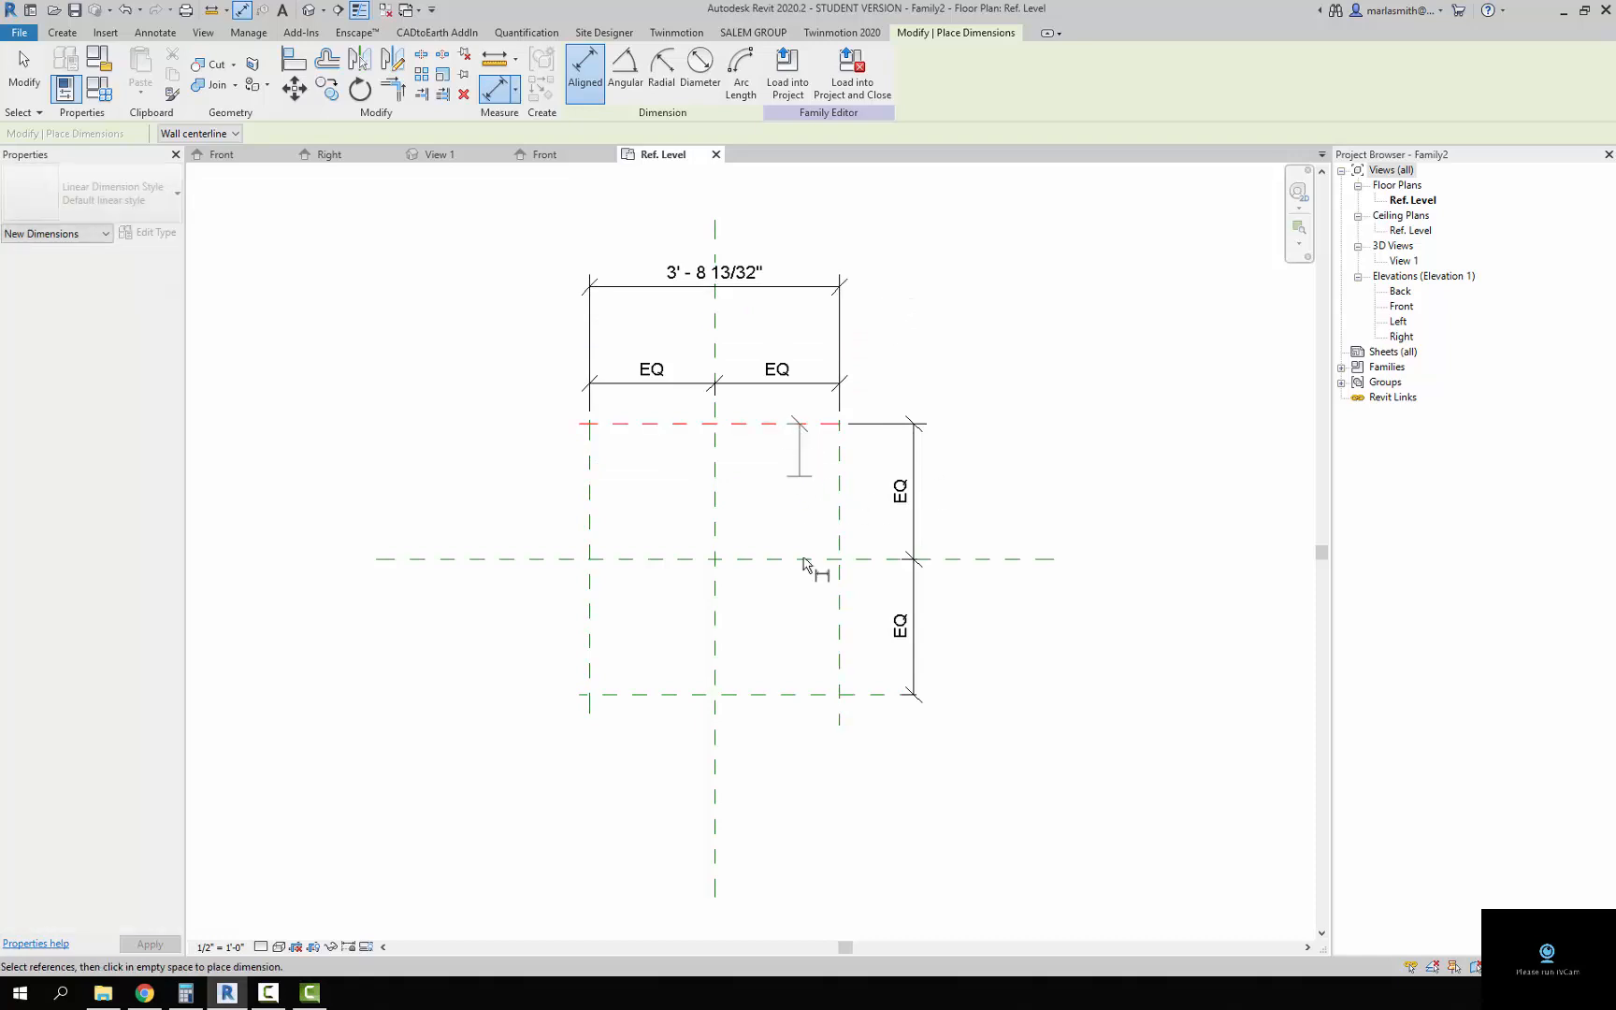
{"action": "left_click", "coordinate": [829, 695]}
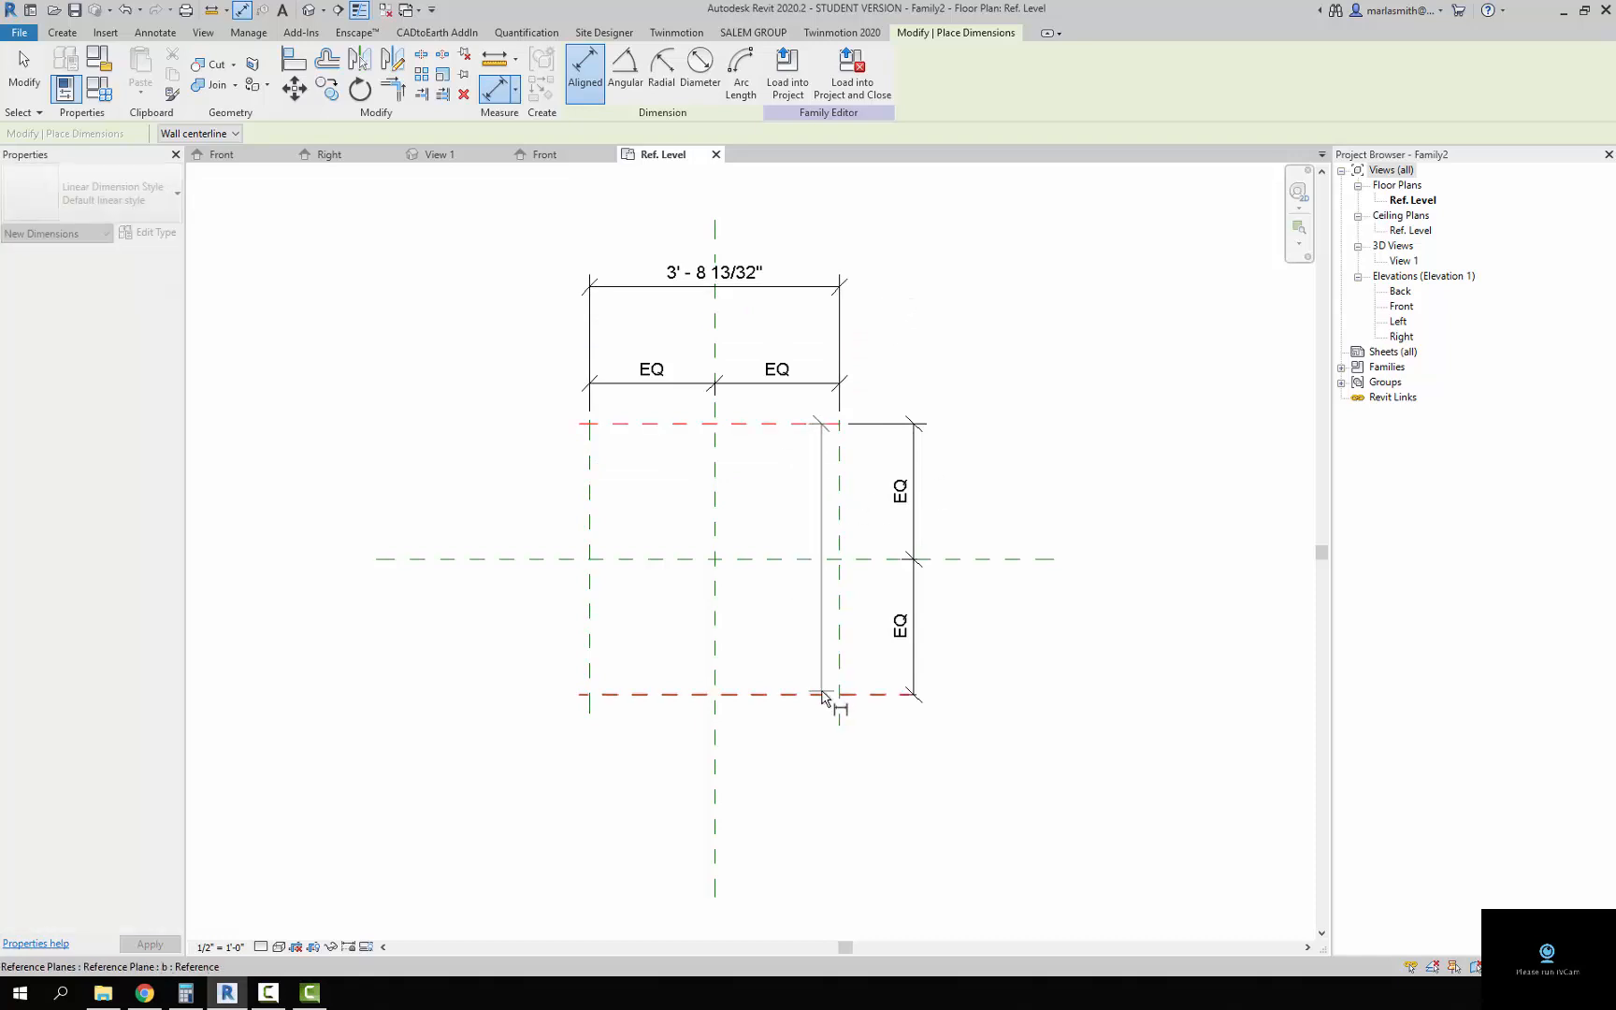
{"action": "left_click", "coordinate": [982, 762]}
{"action": "key", "text": "Escape"}
{"action": "key", "text": "Escape"}
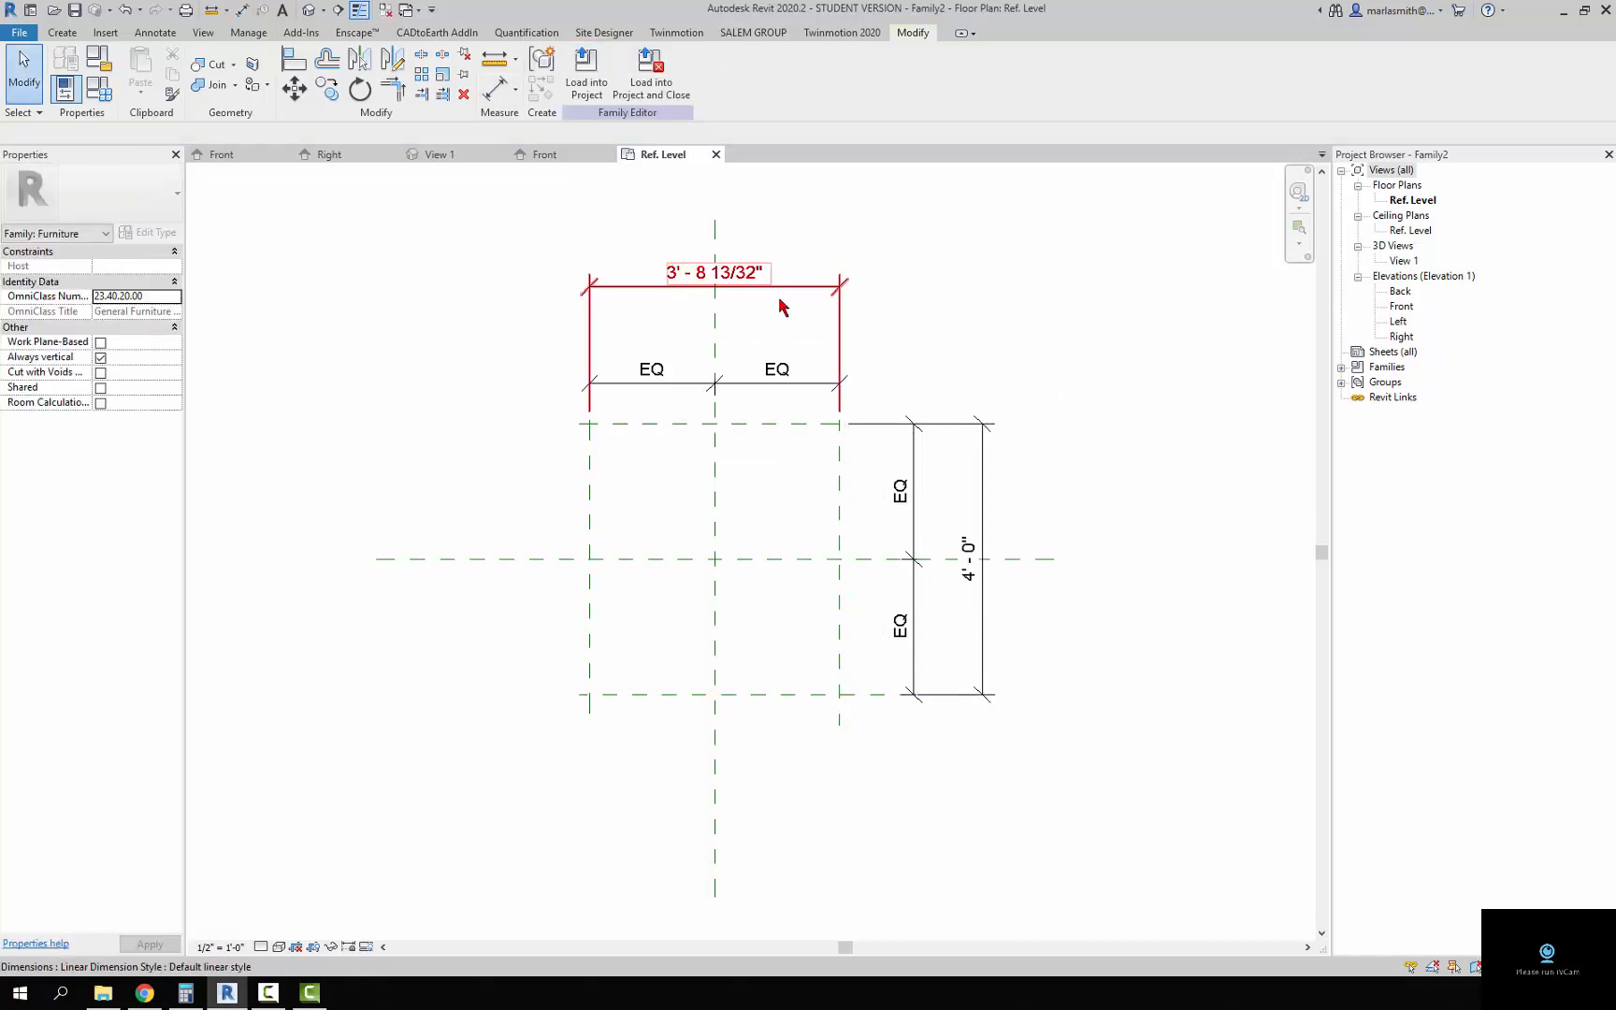
- Label the overall horizontal dimension with a new family type parameter named Width
{"action": "left_click", "coordinate": [748, 280]}
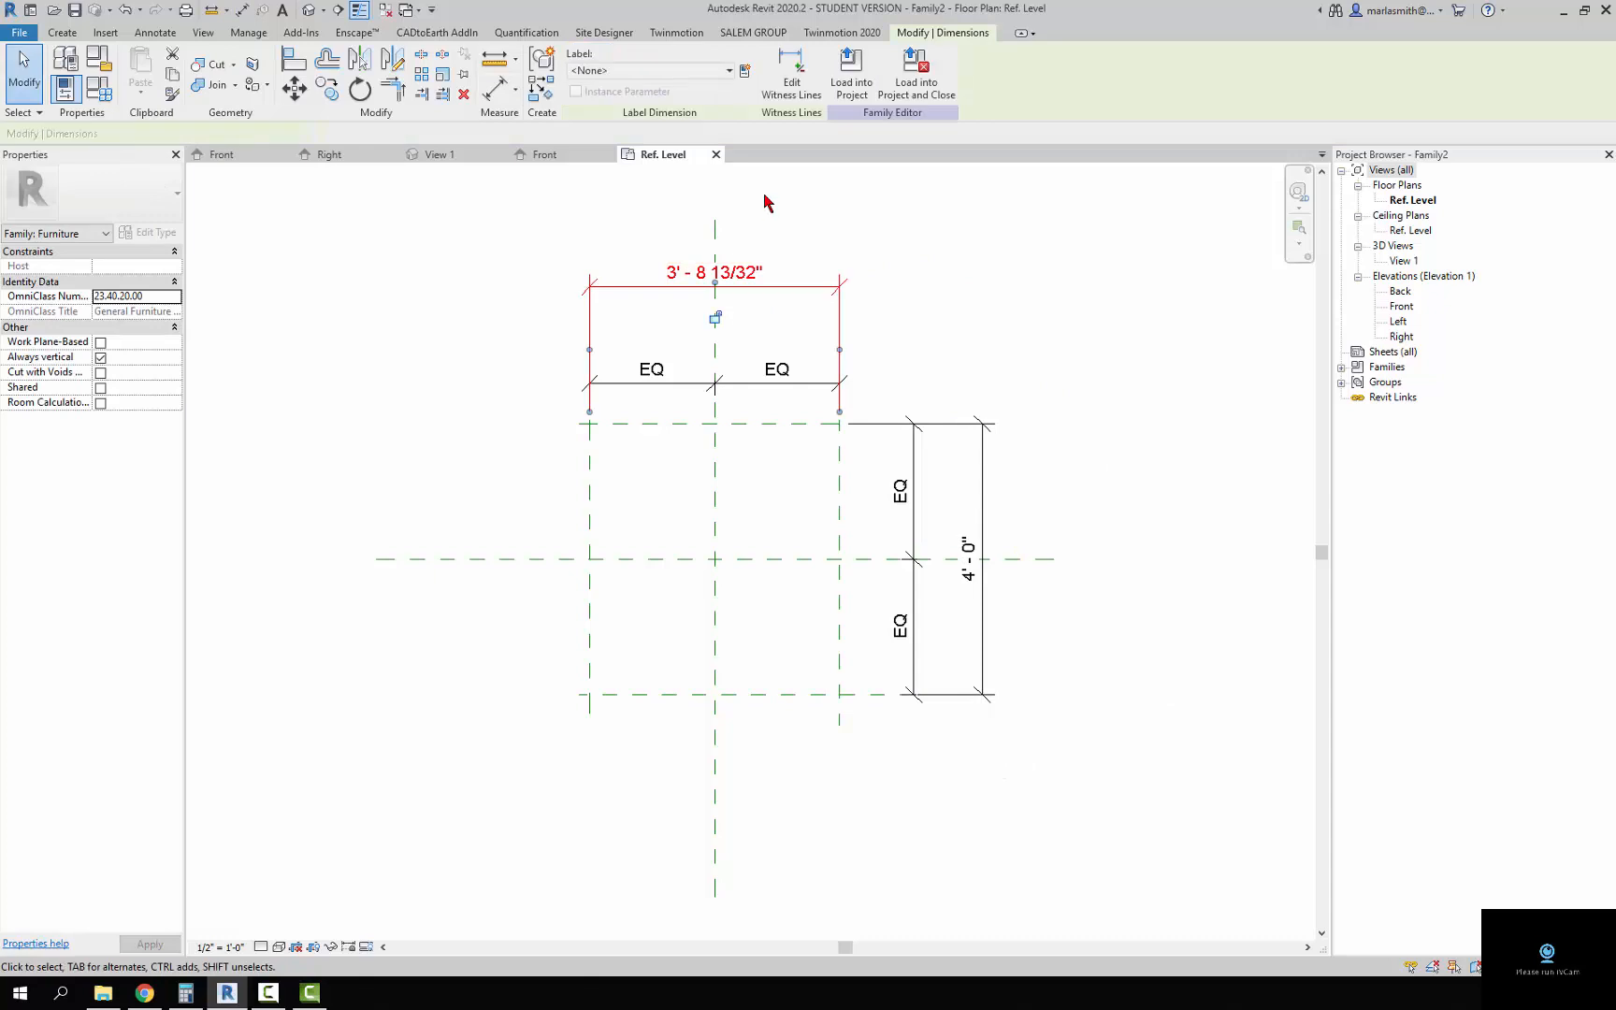
{"action": "left_click", "coordinate": [744, 73]}
{"action": "left_click_drag", "start_coordinate": [904, 26], "coordinate": [1215, 172]}
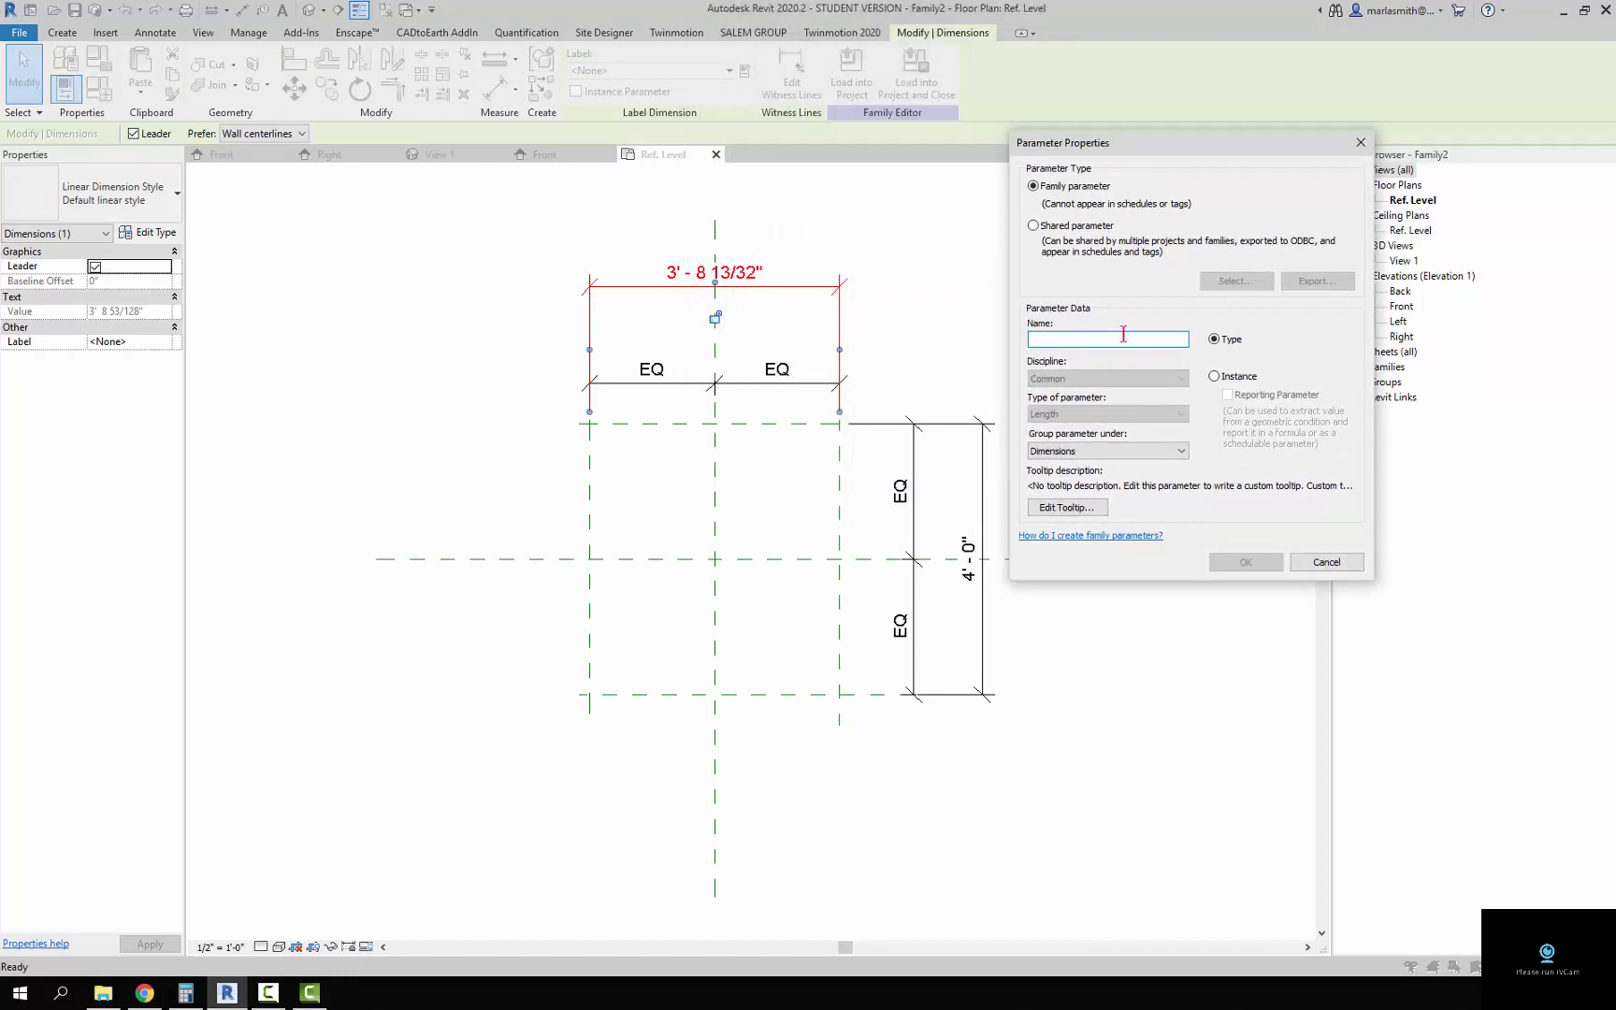
{"action": "type", "text": "S"}
{"action": "key", "text": "BackSpace"}
{"action": "type", "text": "Width"}
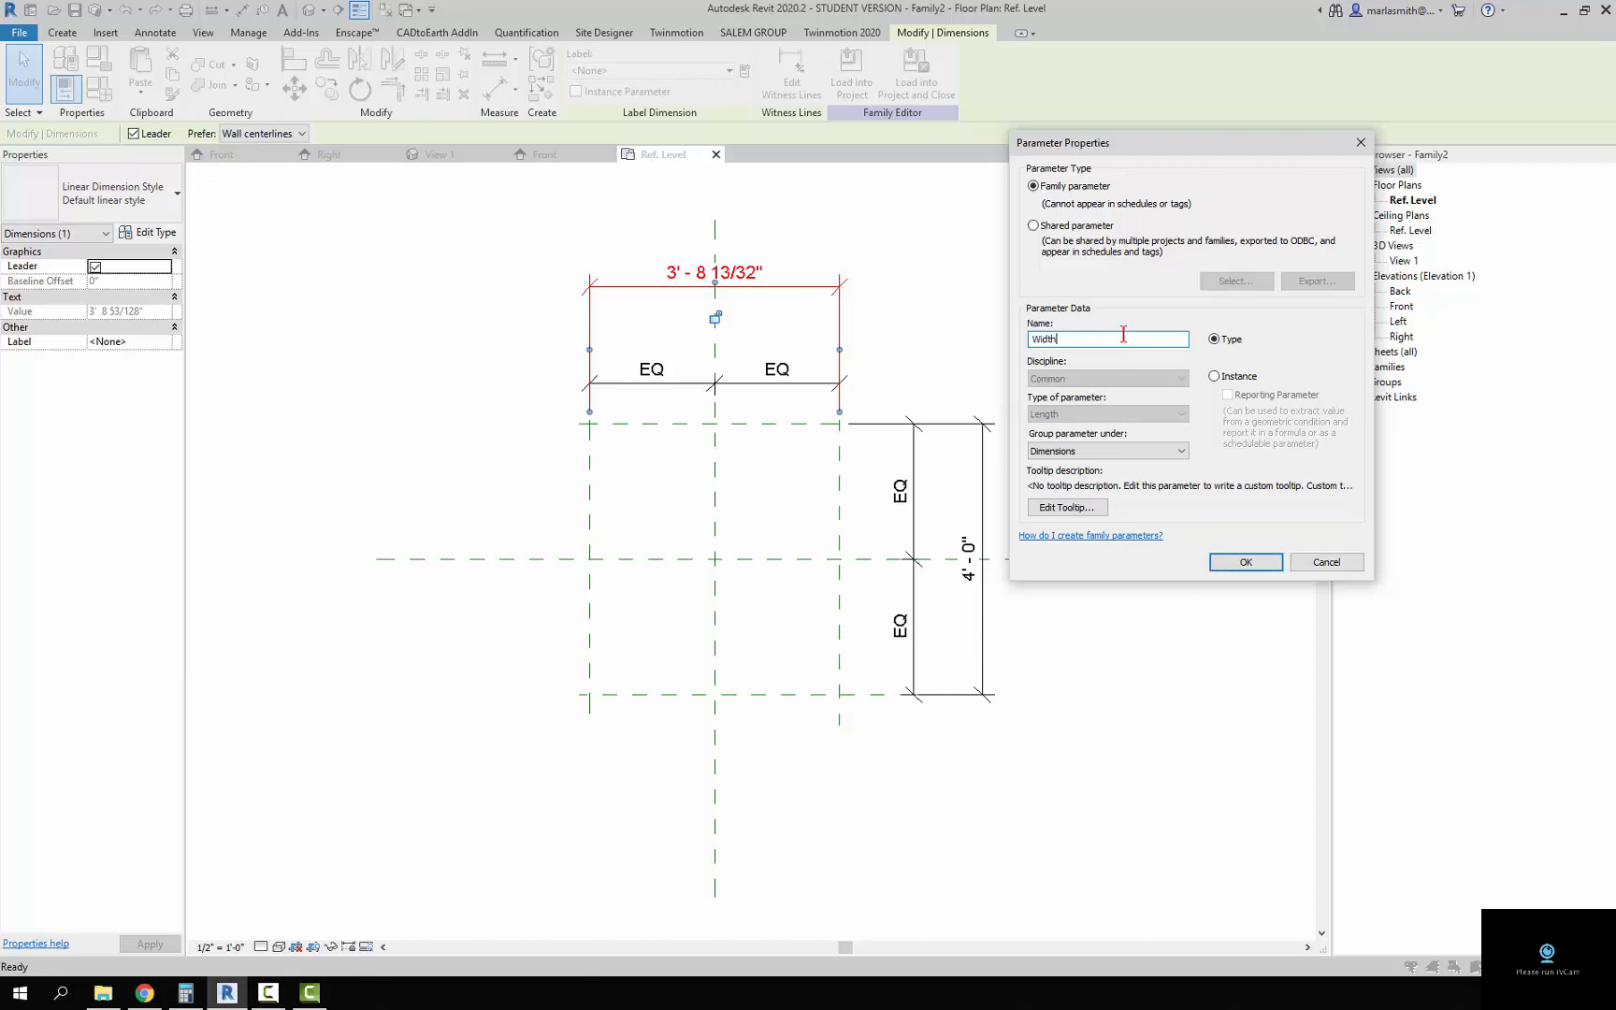
{"action": "left_click", "coordinate": [1245, 562]}
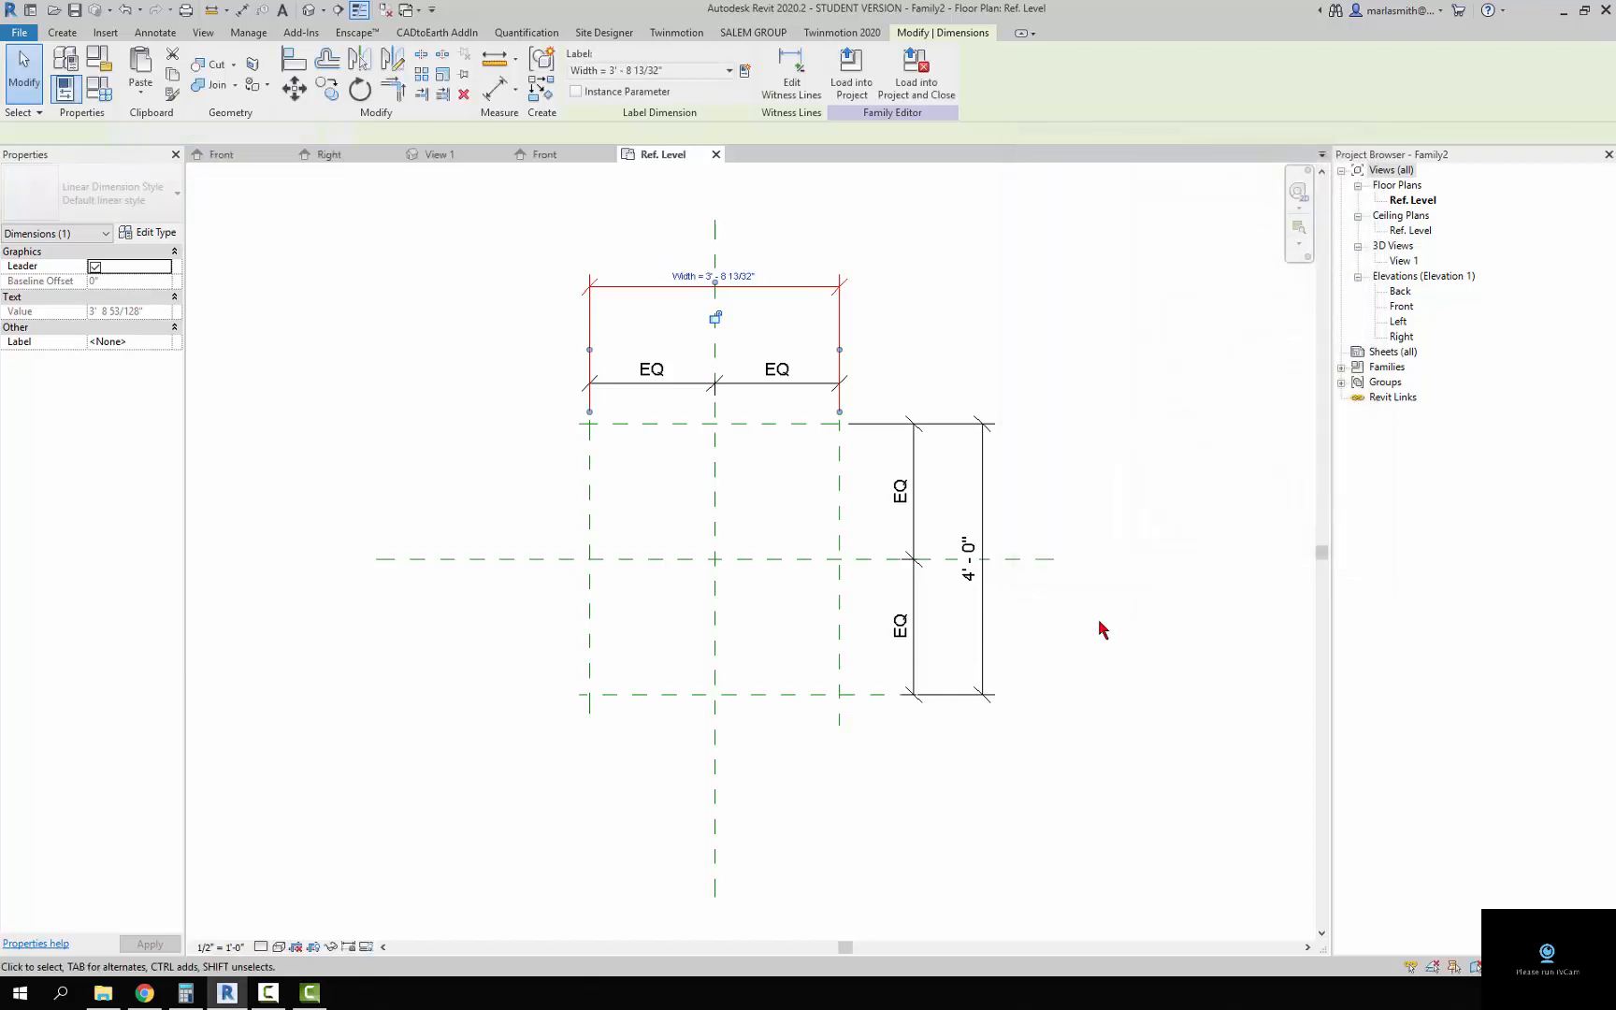
{"action": "left_click", "coordinate": [1098, 619]}
- Label the overall vertical dimension with a new family type parameter named Depth
{"action": "left_click", "coordinate": [984, 610]}
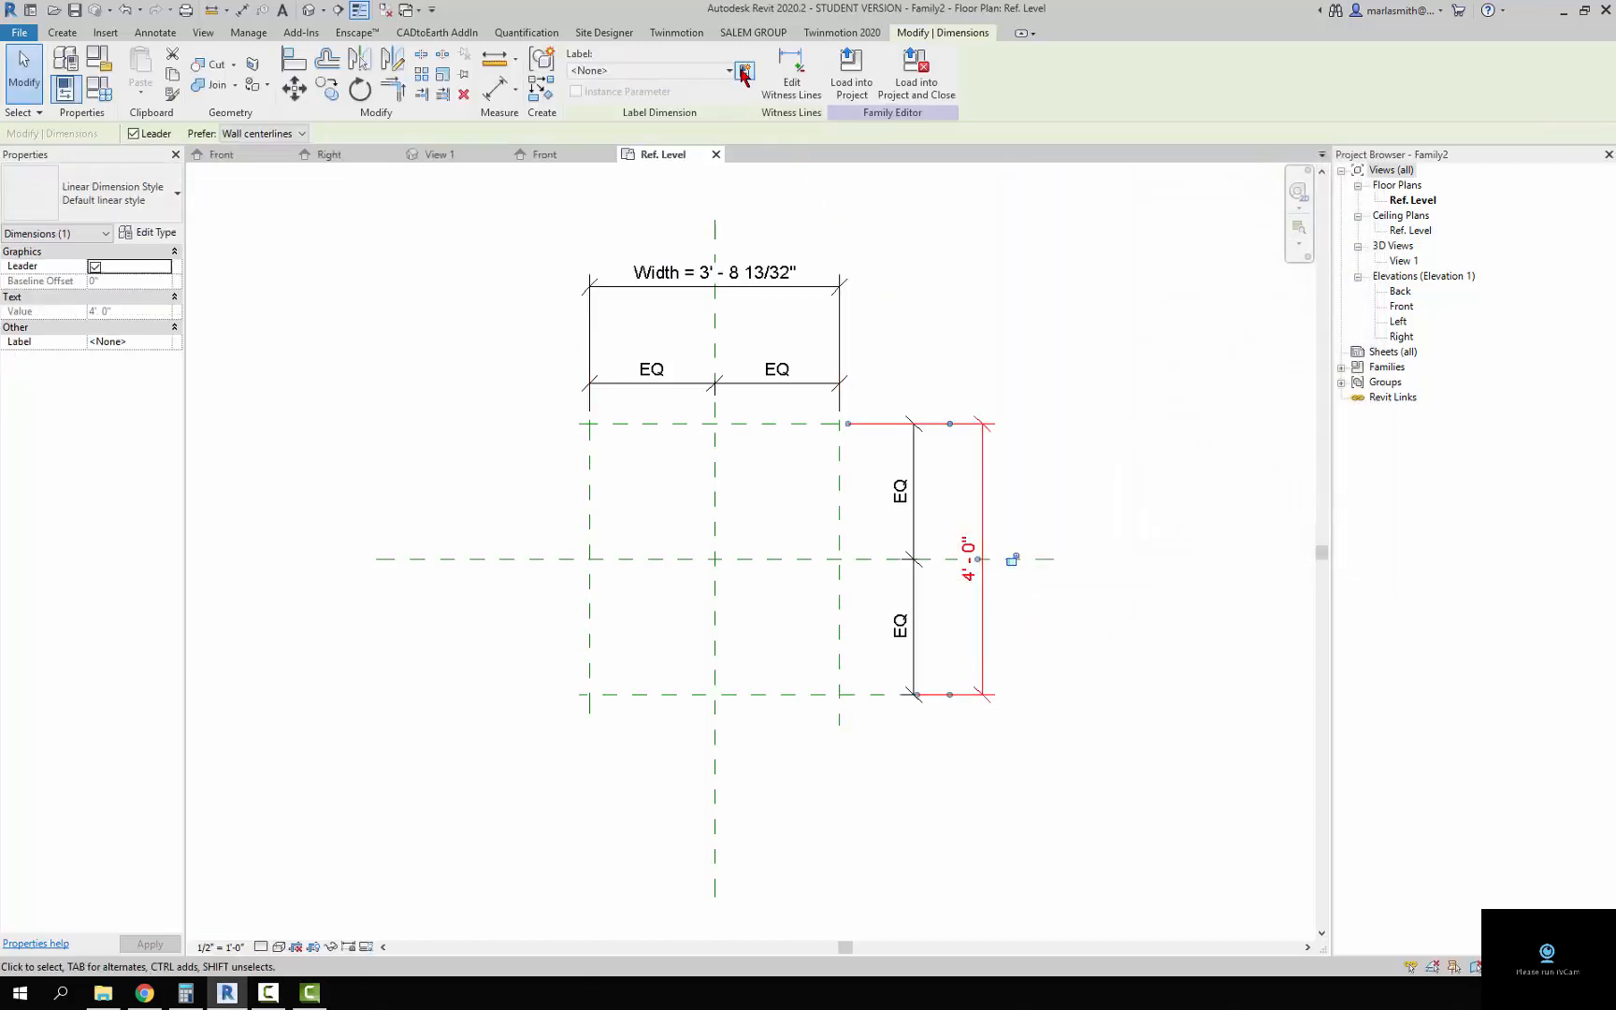
{"action": "left_click", "coordinate": [744, 72]}
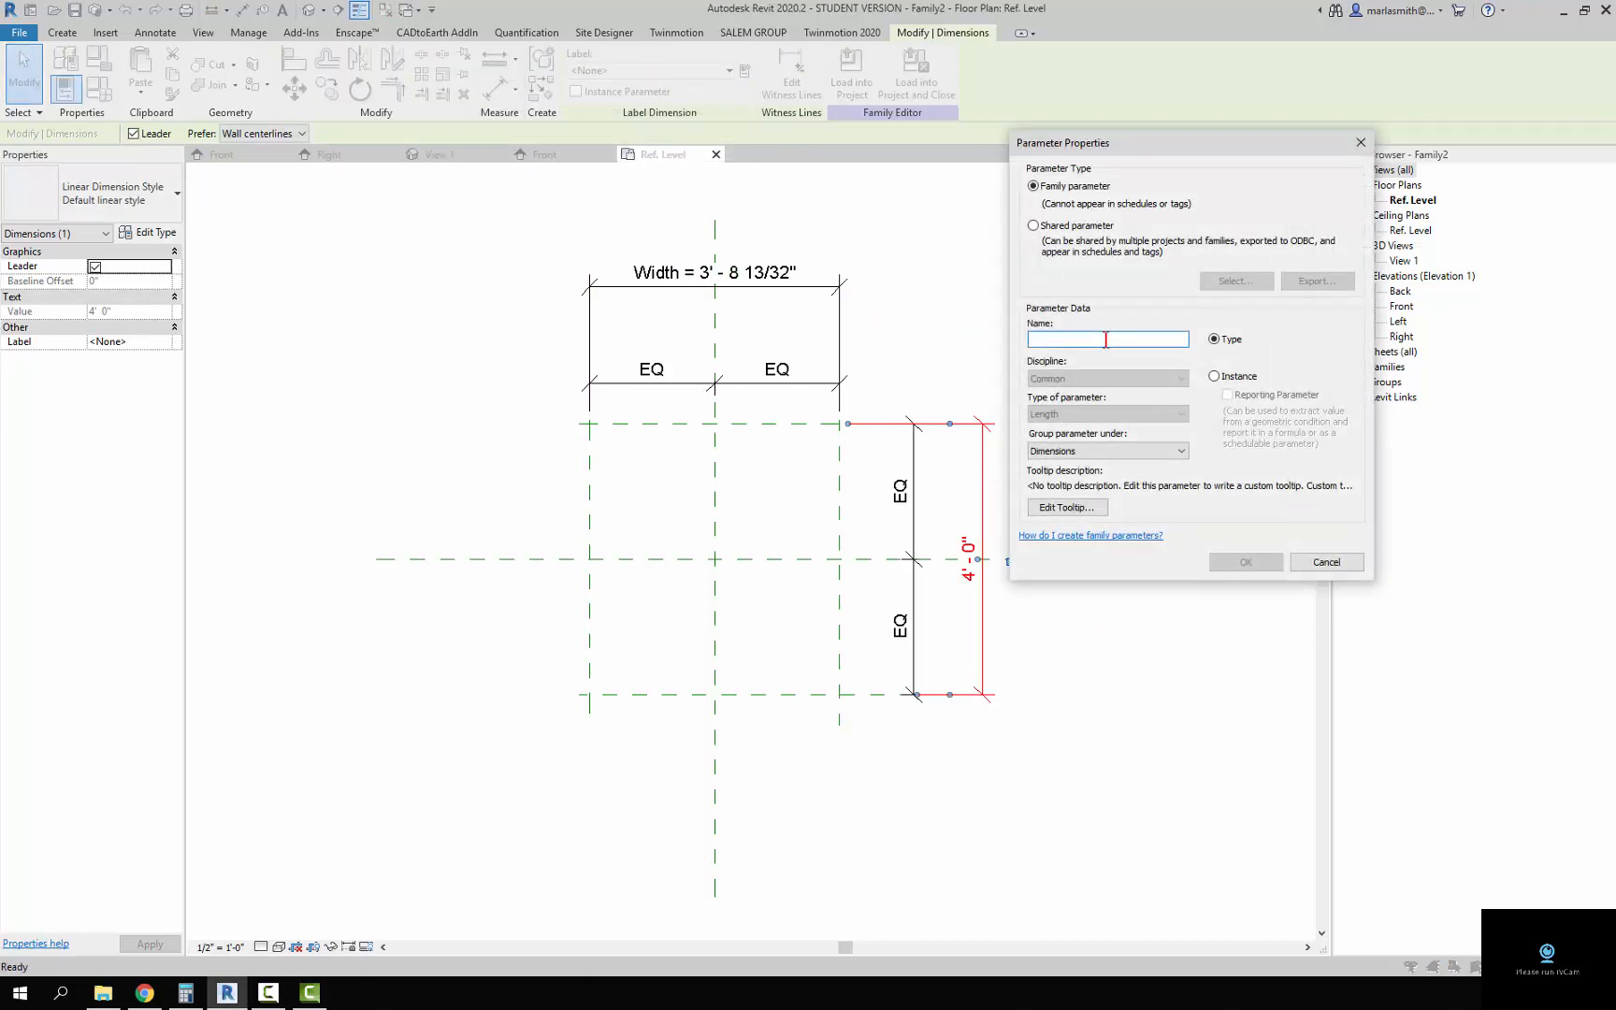
{"action": "type", "text": "Depth"}
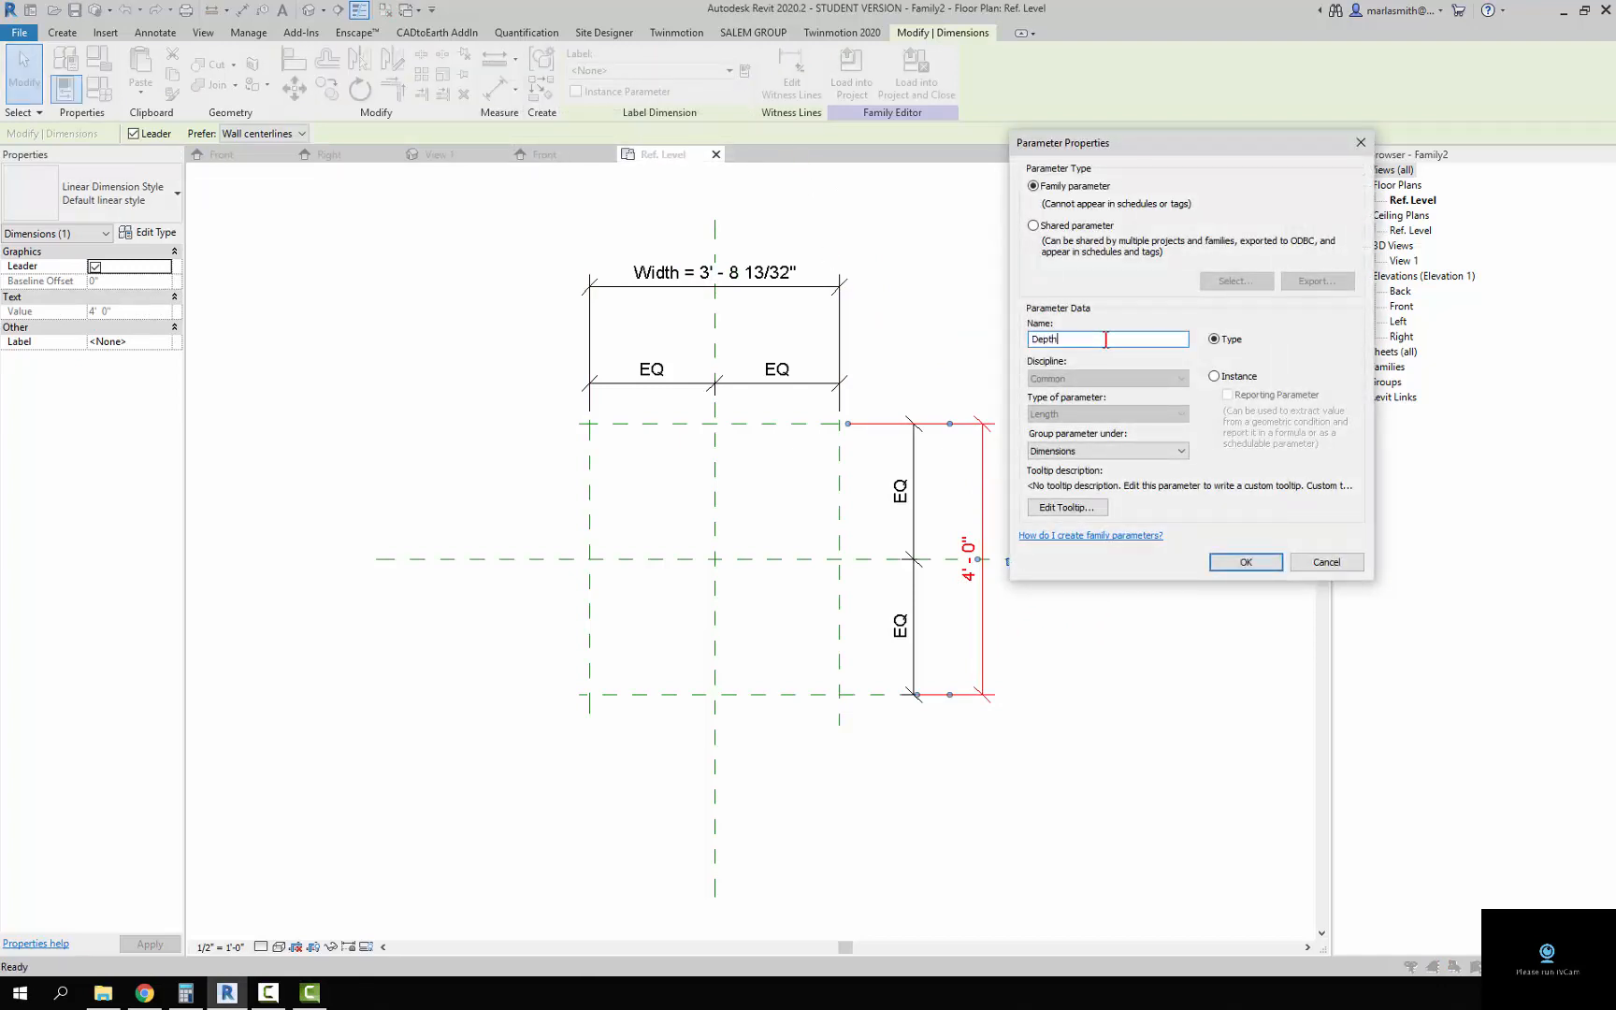
{"action": "key", "text": "Return"}
{"action": "key", "text": "Escape"}
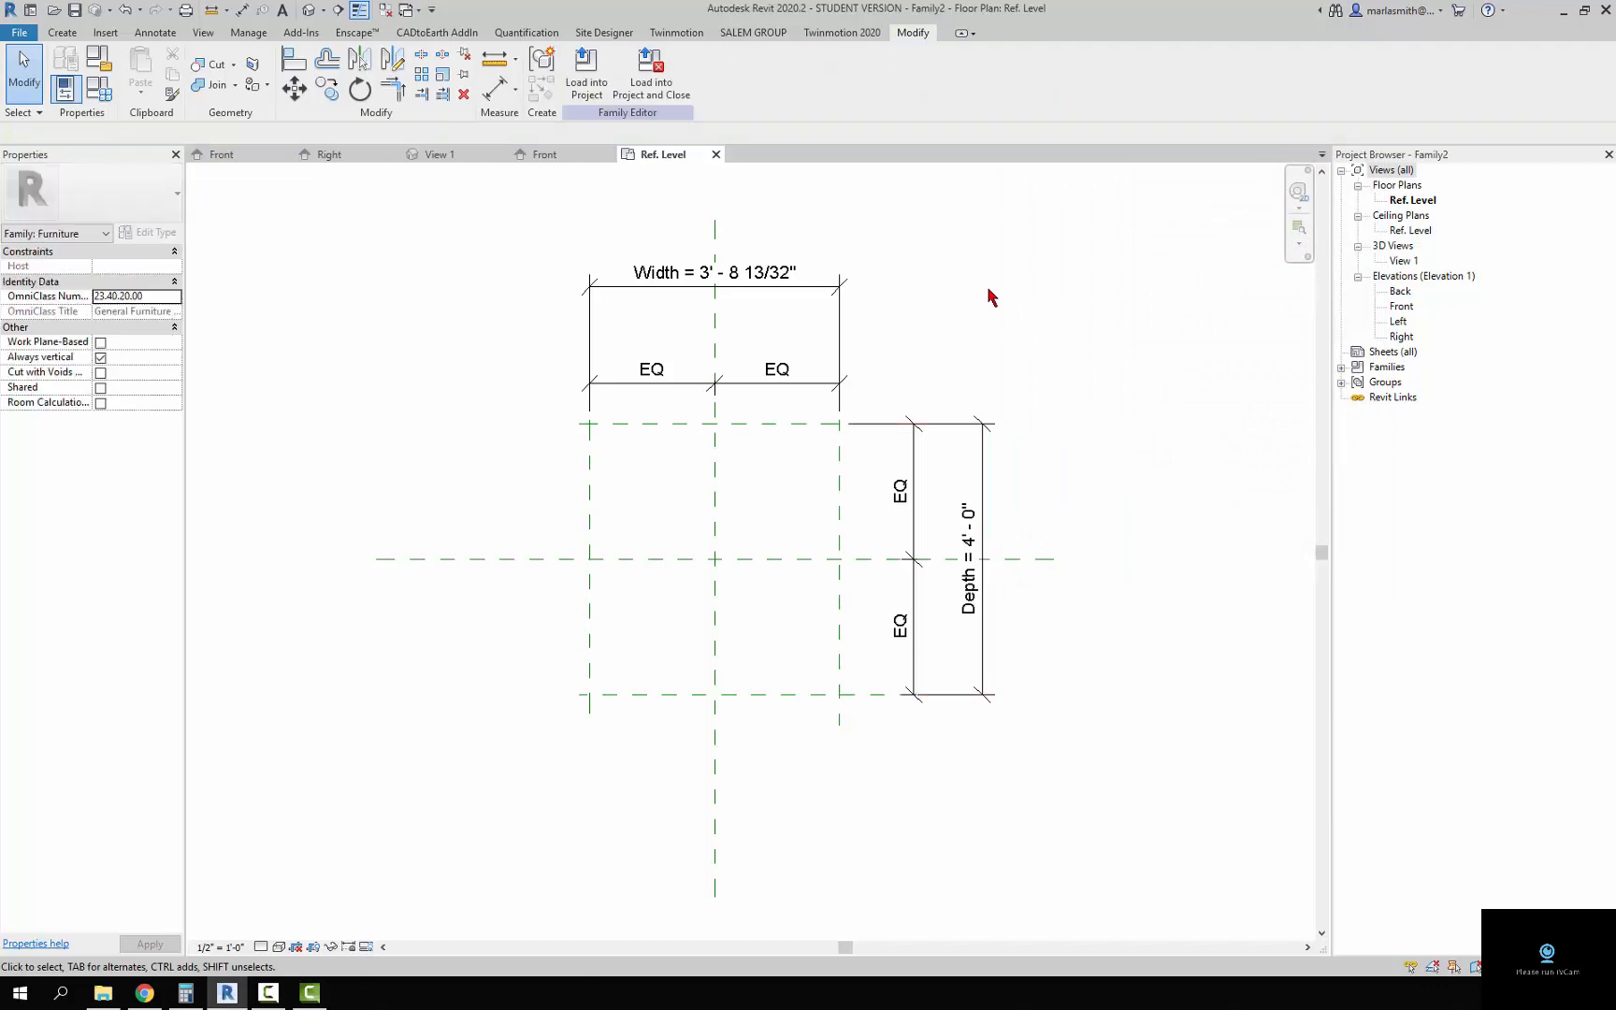
- In the Front elevation, draw three horizontal reference planes about 9", 2'-0" and 3'-3" above Ref. Level, crossing the vertical planes
{"action": "double_click", "coordinate": [1402, 306]}
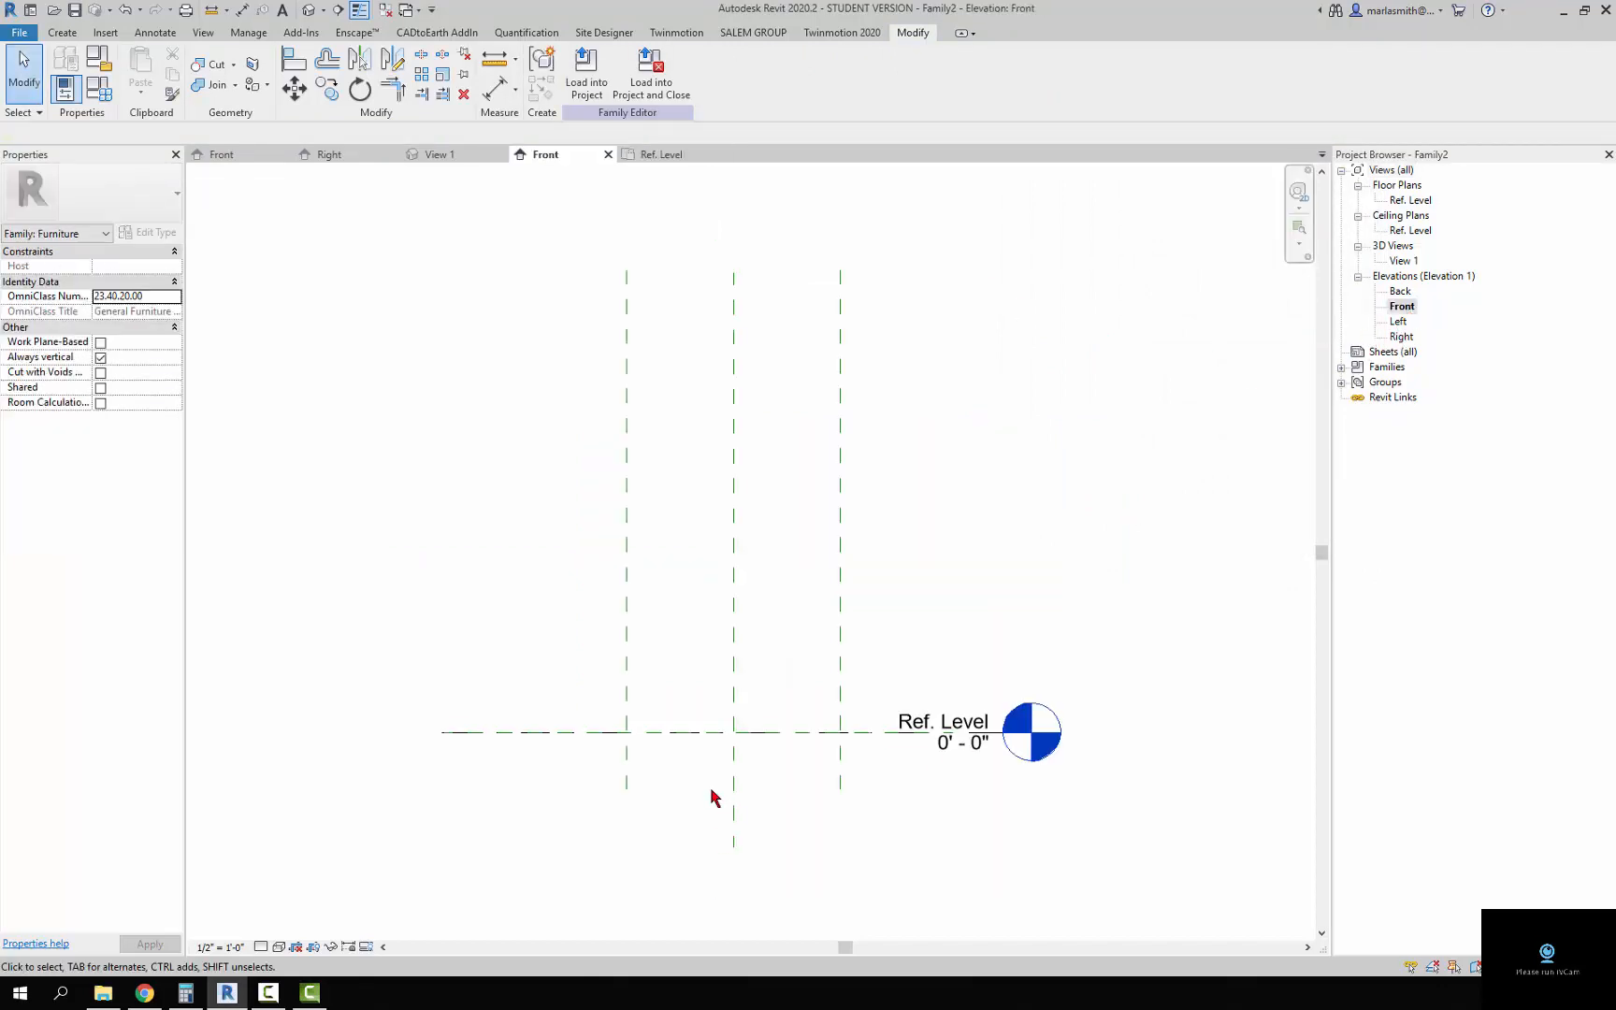
{"action": "scroll", "coordinate": [710, 796], "scroll_direction": "up", "scroll_amount": 3}
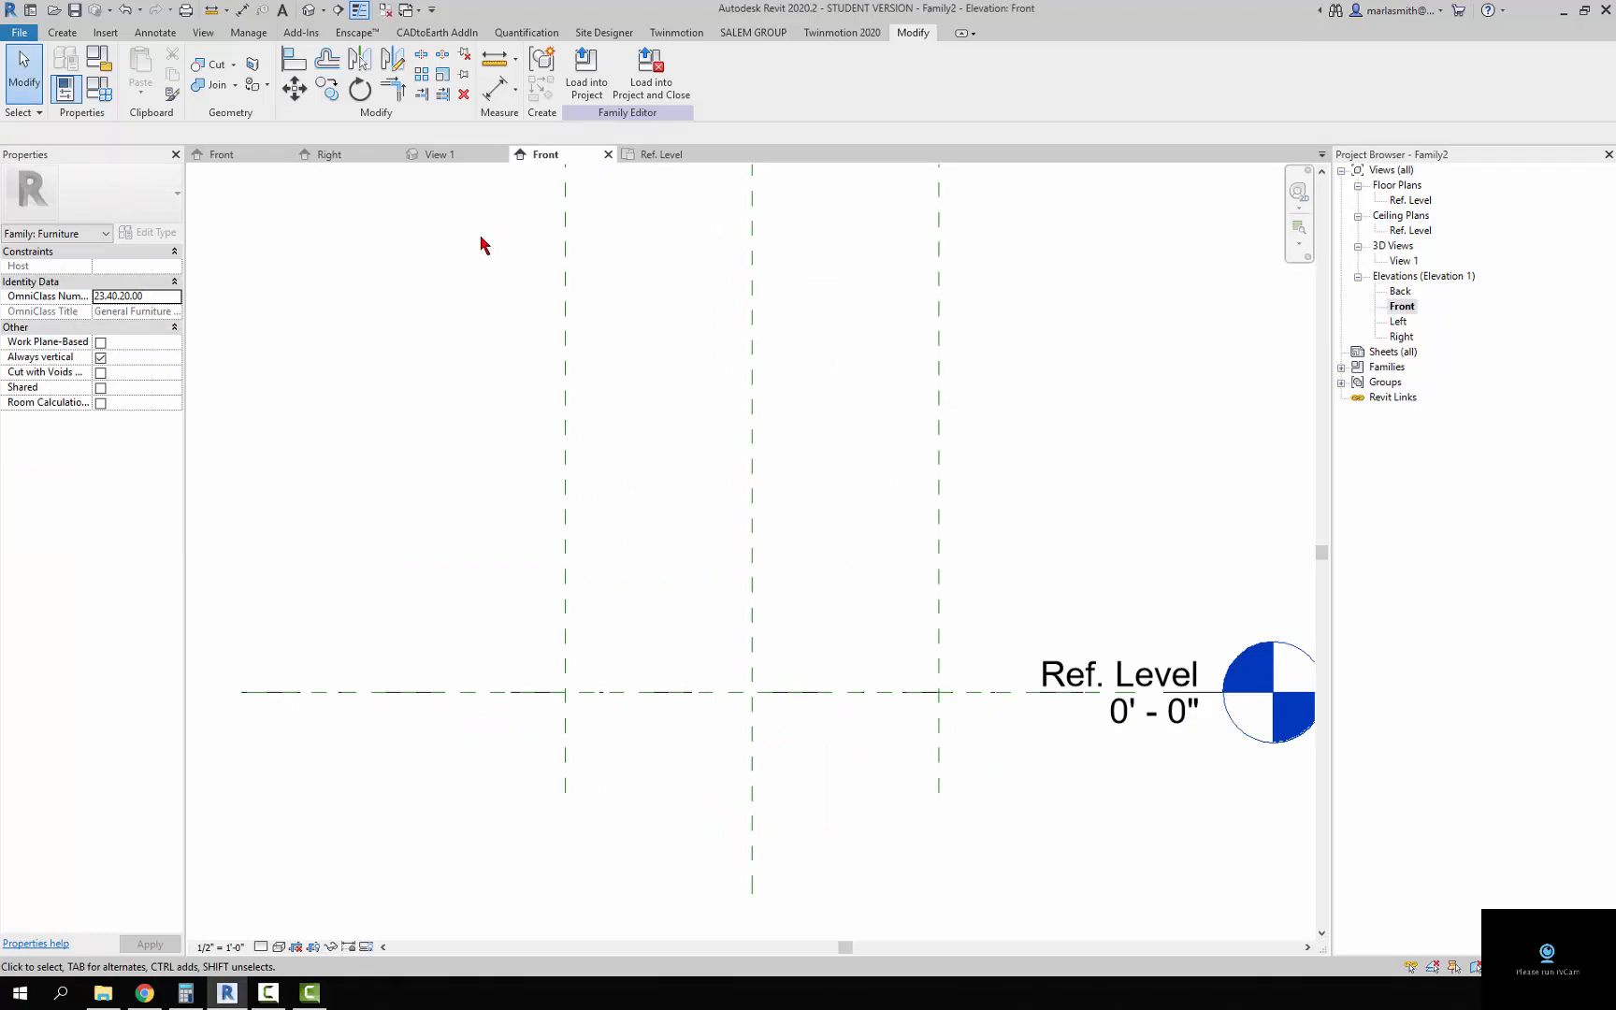
{"action": "key", "text": "r"}
{"action": "key", "text": "p"}
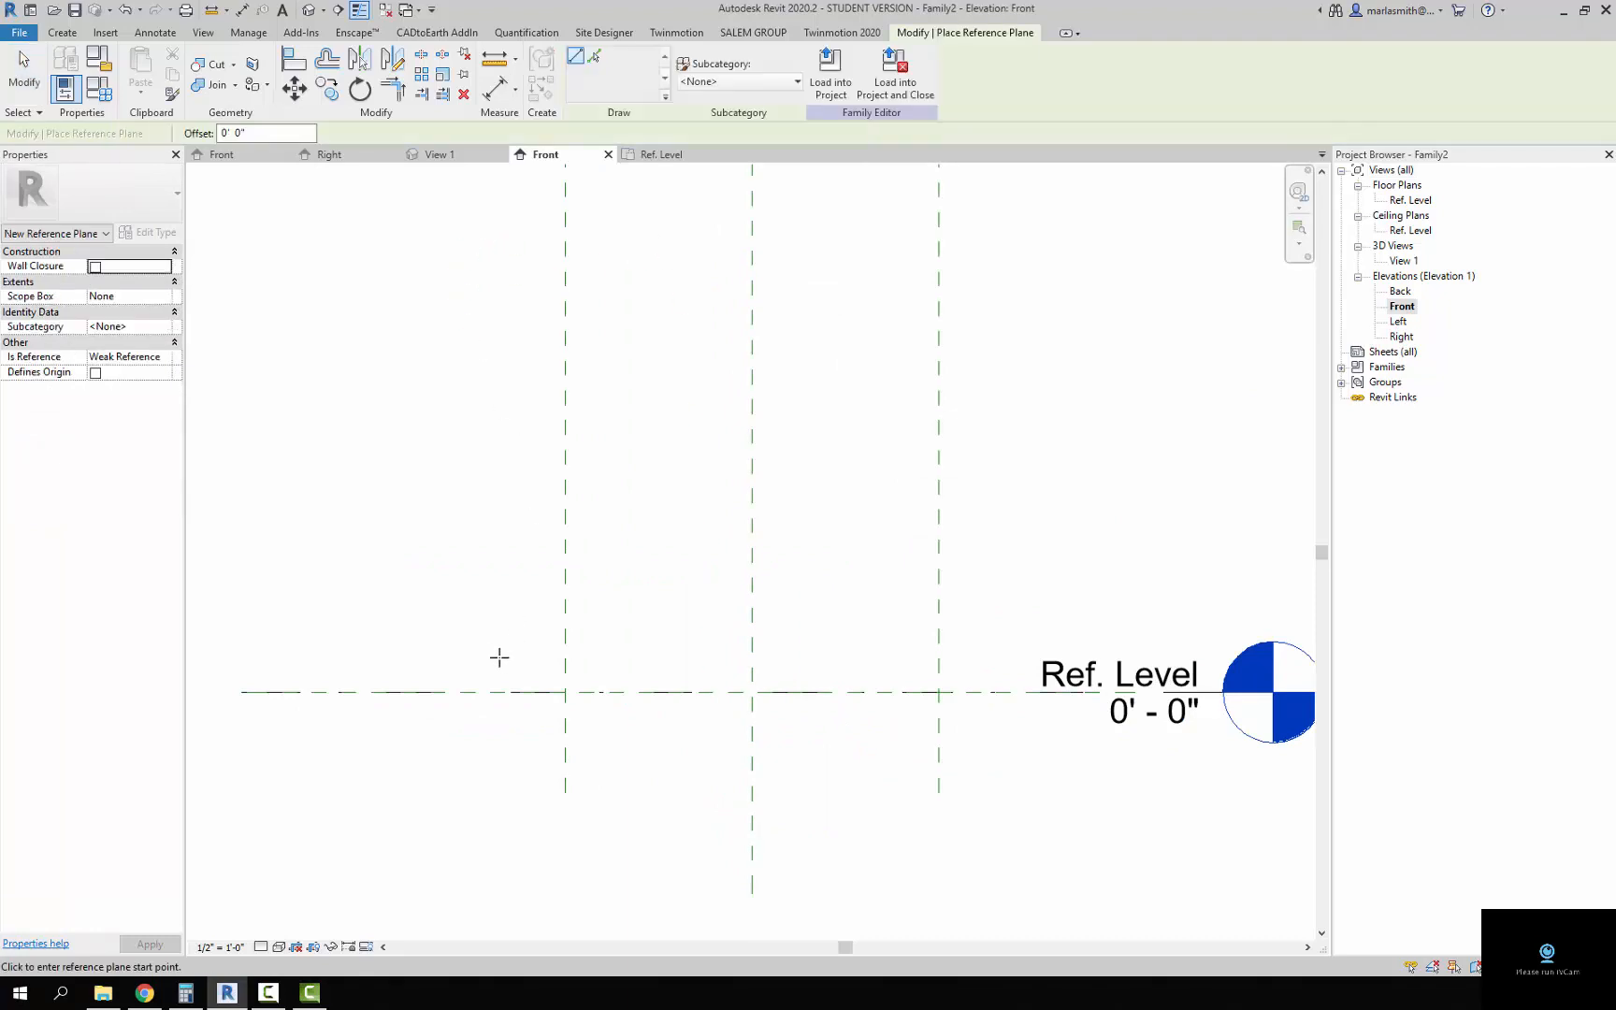
{"action": "left_click", "coordinate": [410, 618]}
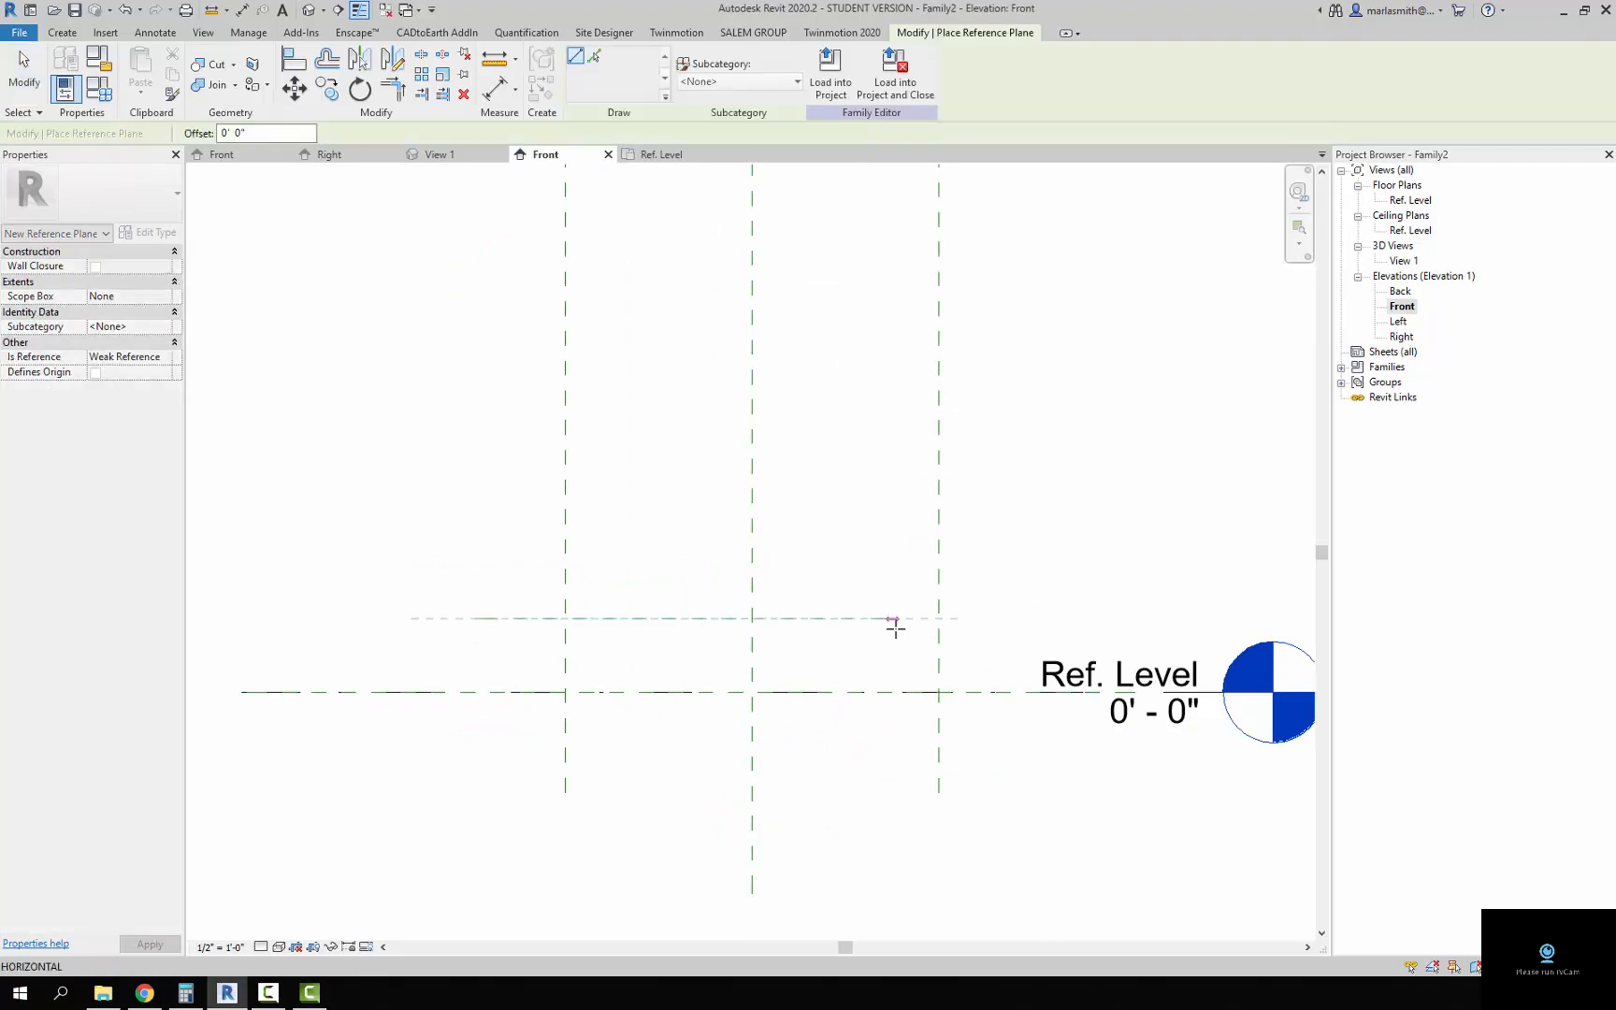
{"action": "left_click", "coordinate": [1007, 617]}
{"action": "left_click", "coordinate": [476, 491]}
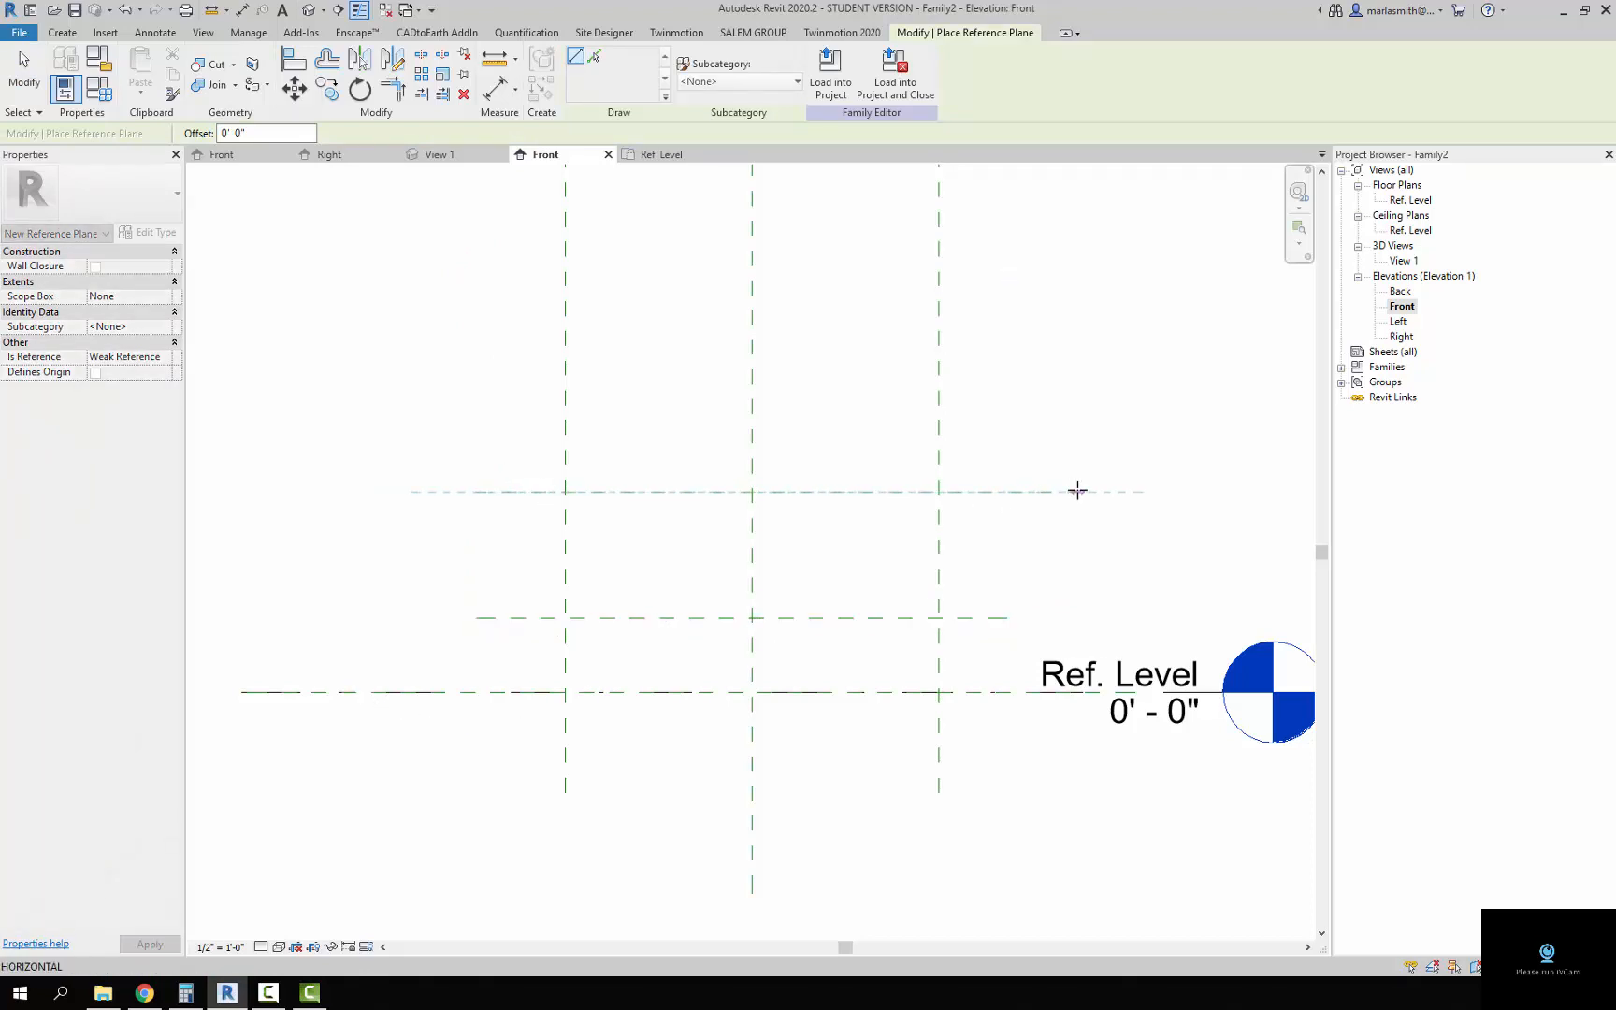
{"action": "left_click", "coordinate": [1077, 491]}
{"action": "left_click", "coordinate": [477, 365]}
{"action": "left_click", "coordinate": [1028, 364]}
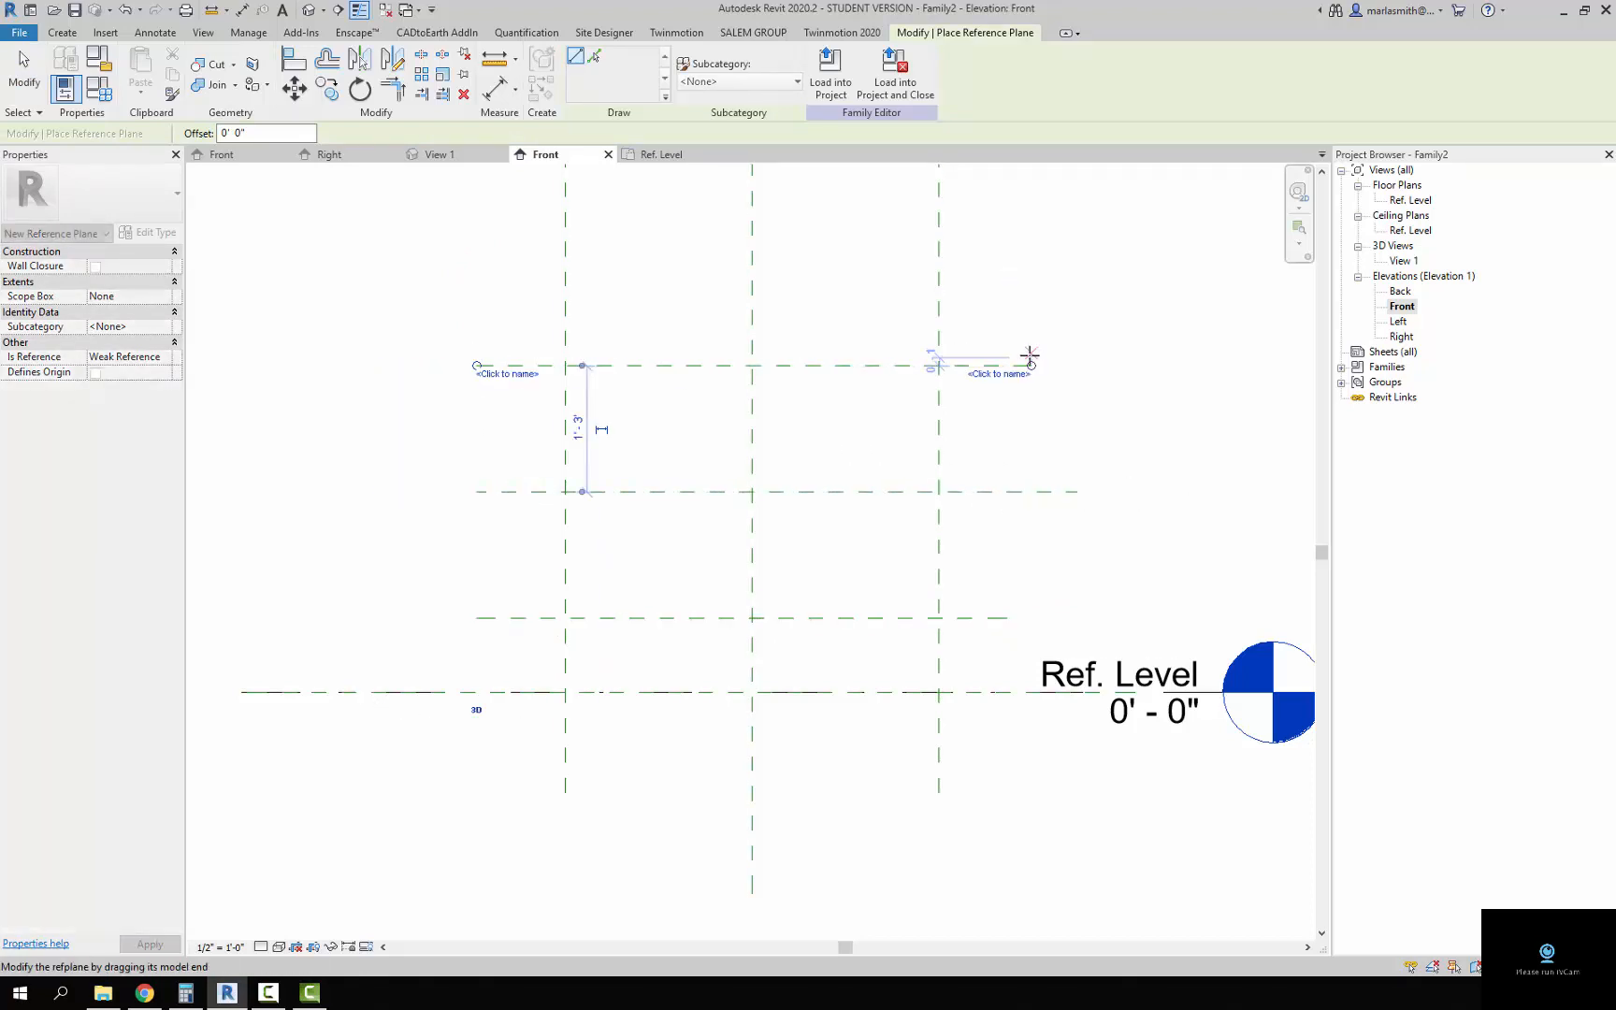
{"action": "key", "text": "Escape"}
- Name the highest new horizontal reference plane rail top and the middle one rail mid
{"action": "left_click", "coordinate": [1007, 373]}
{"action": "left_click", "coordinate": [1005, 375]}
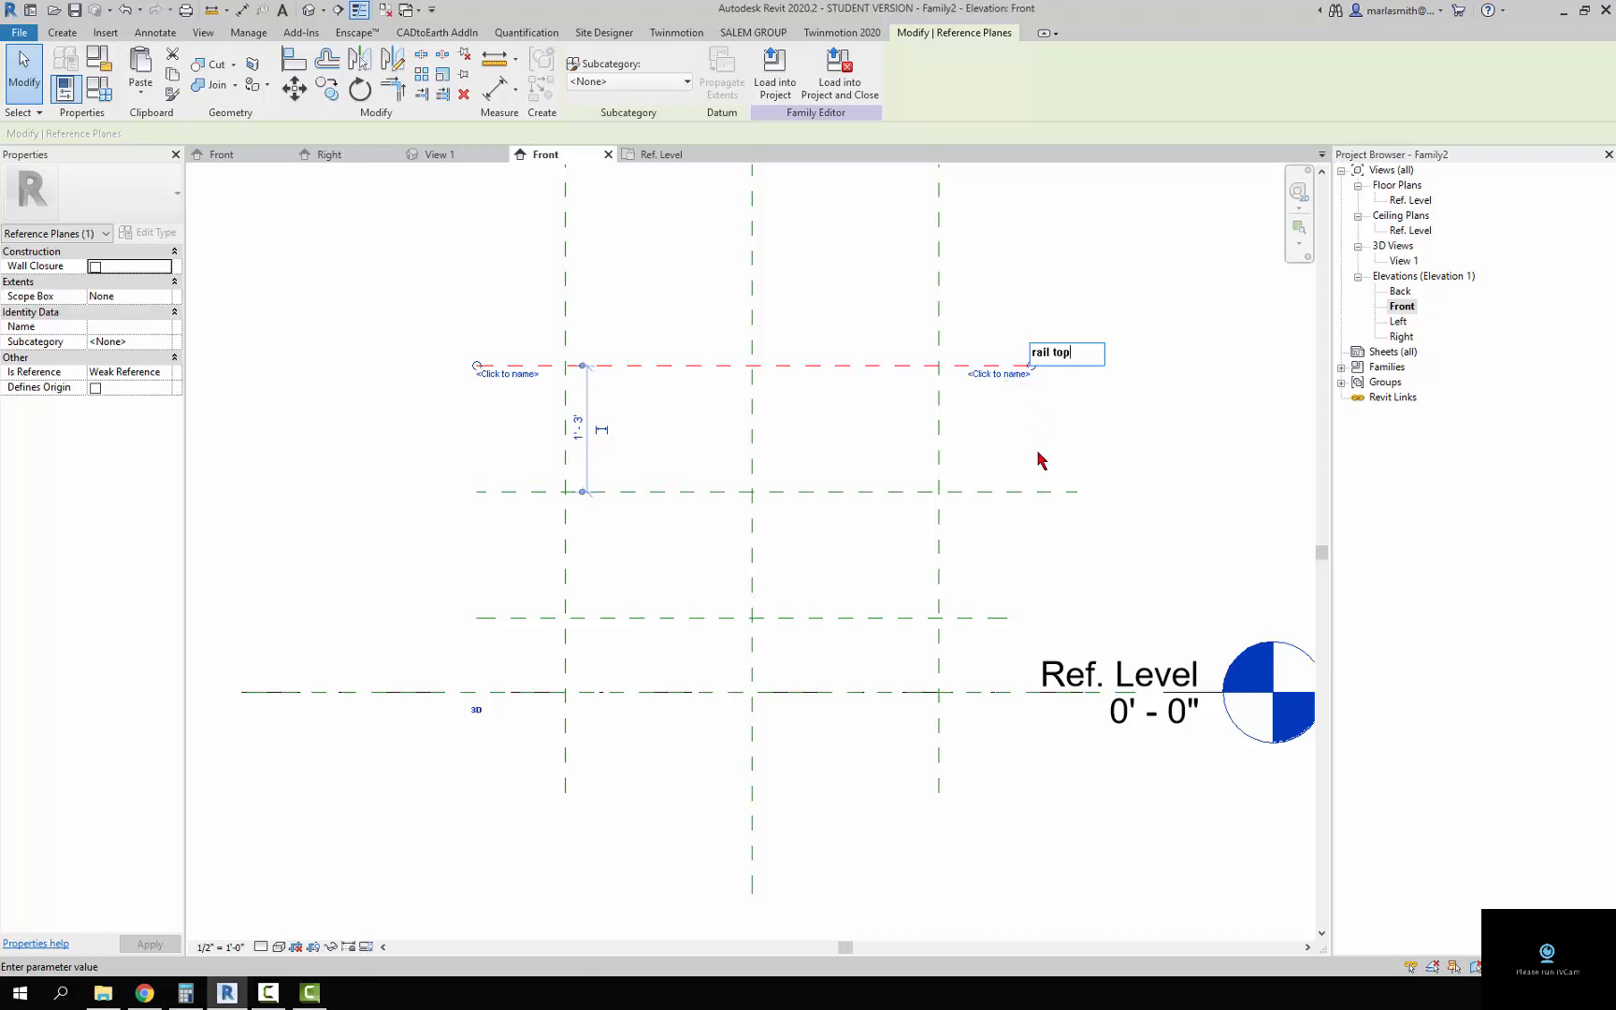
{"action": "key", "text": "Return"}
{"action": "left_click", "coordinate": [1026, 492]}
{"action": "left_click", "coordinate": [1038, 500]}
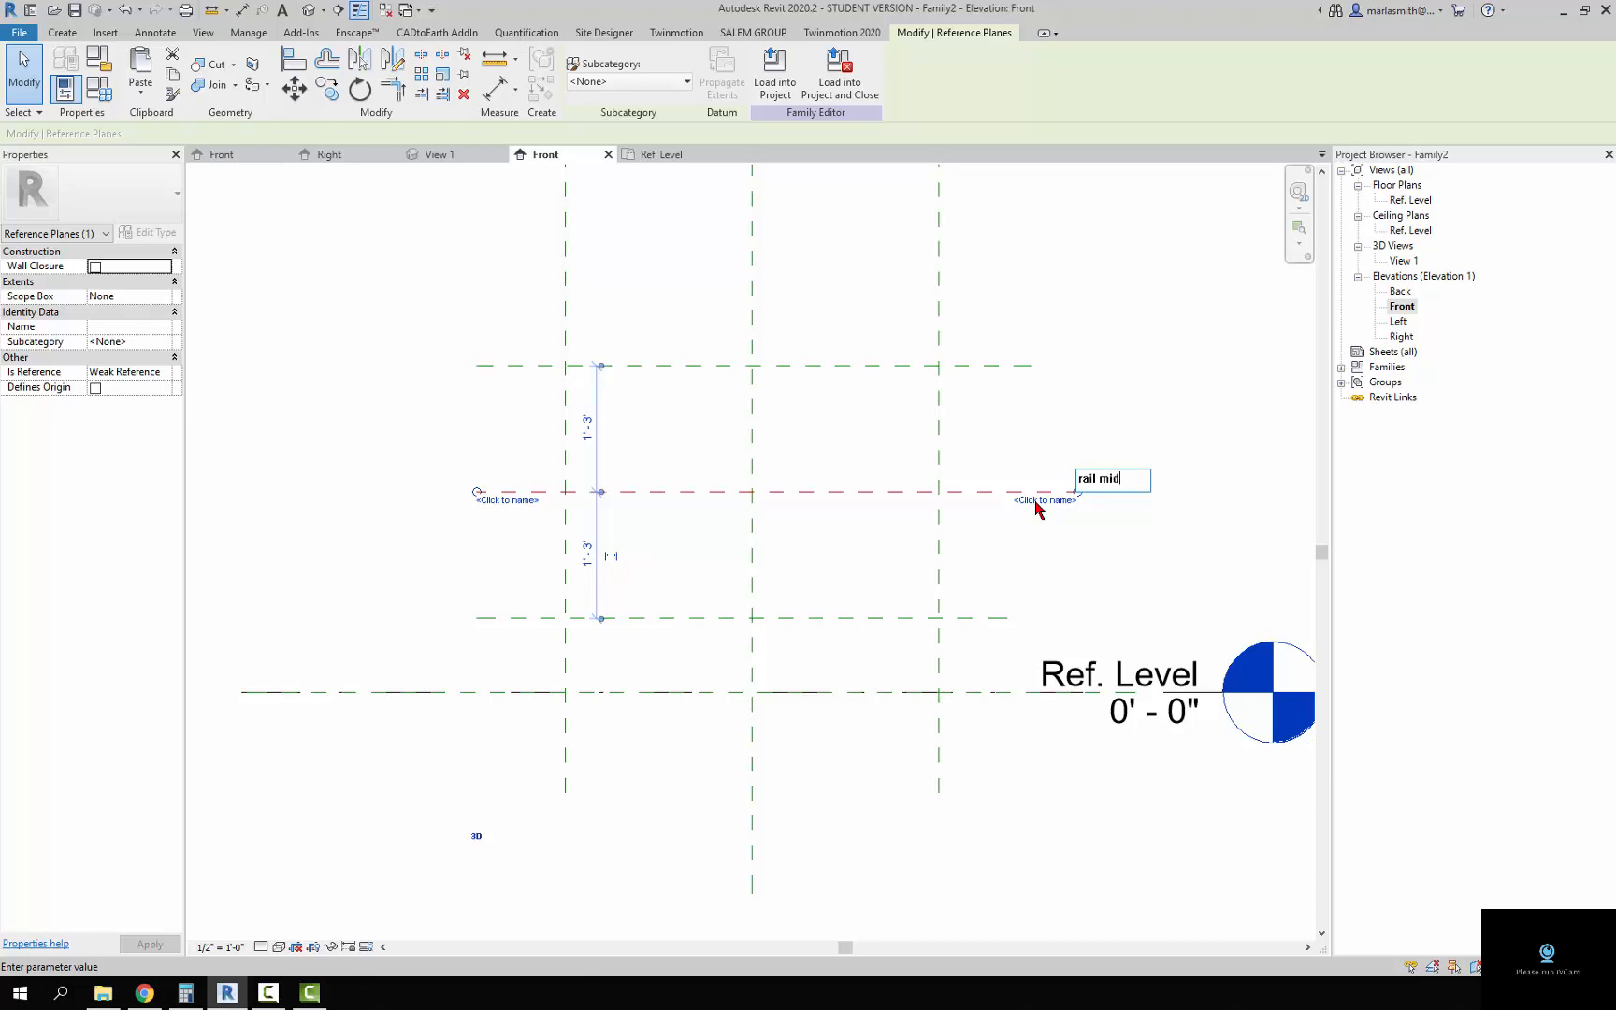
{"action": "key", "text": "Return"}
- Name the lowest new horizontal reference plane, just above Ref. Level, rail bot
{"action": "left_click", "coordinate": [1003, 619]}
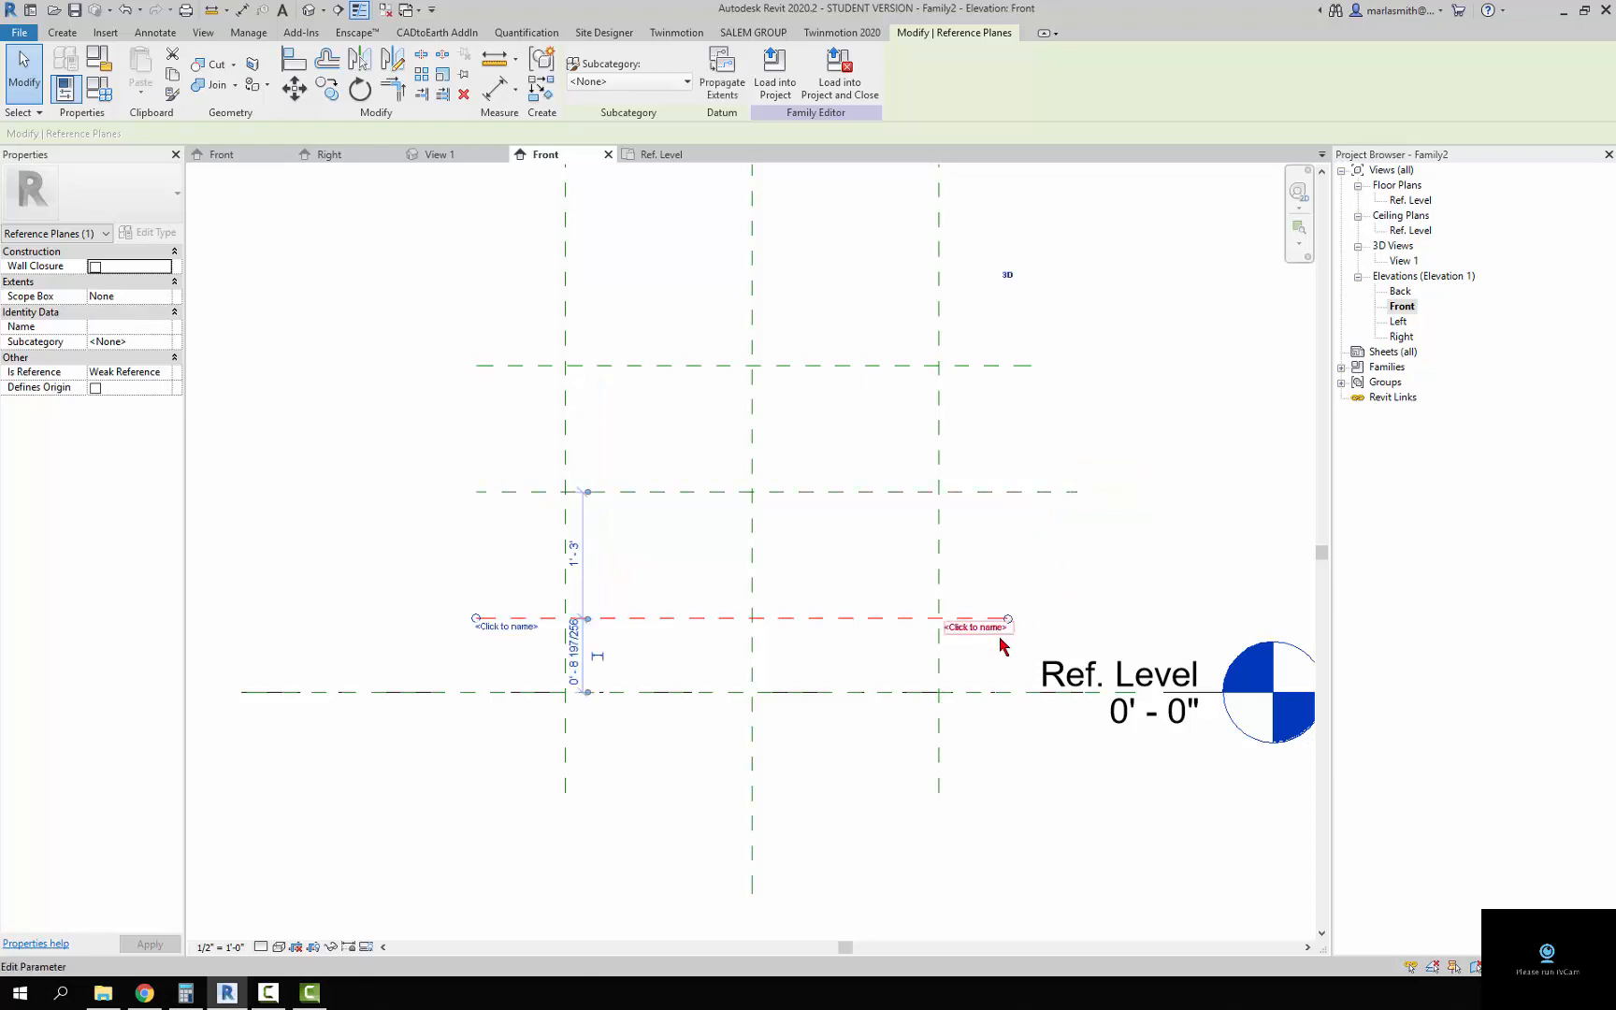
{"action": "left_click", "coordinate": [997, 627]}
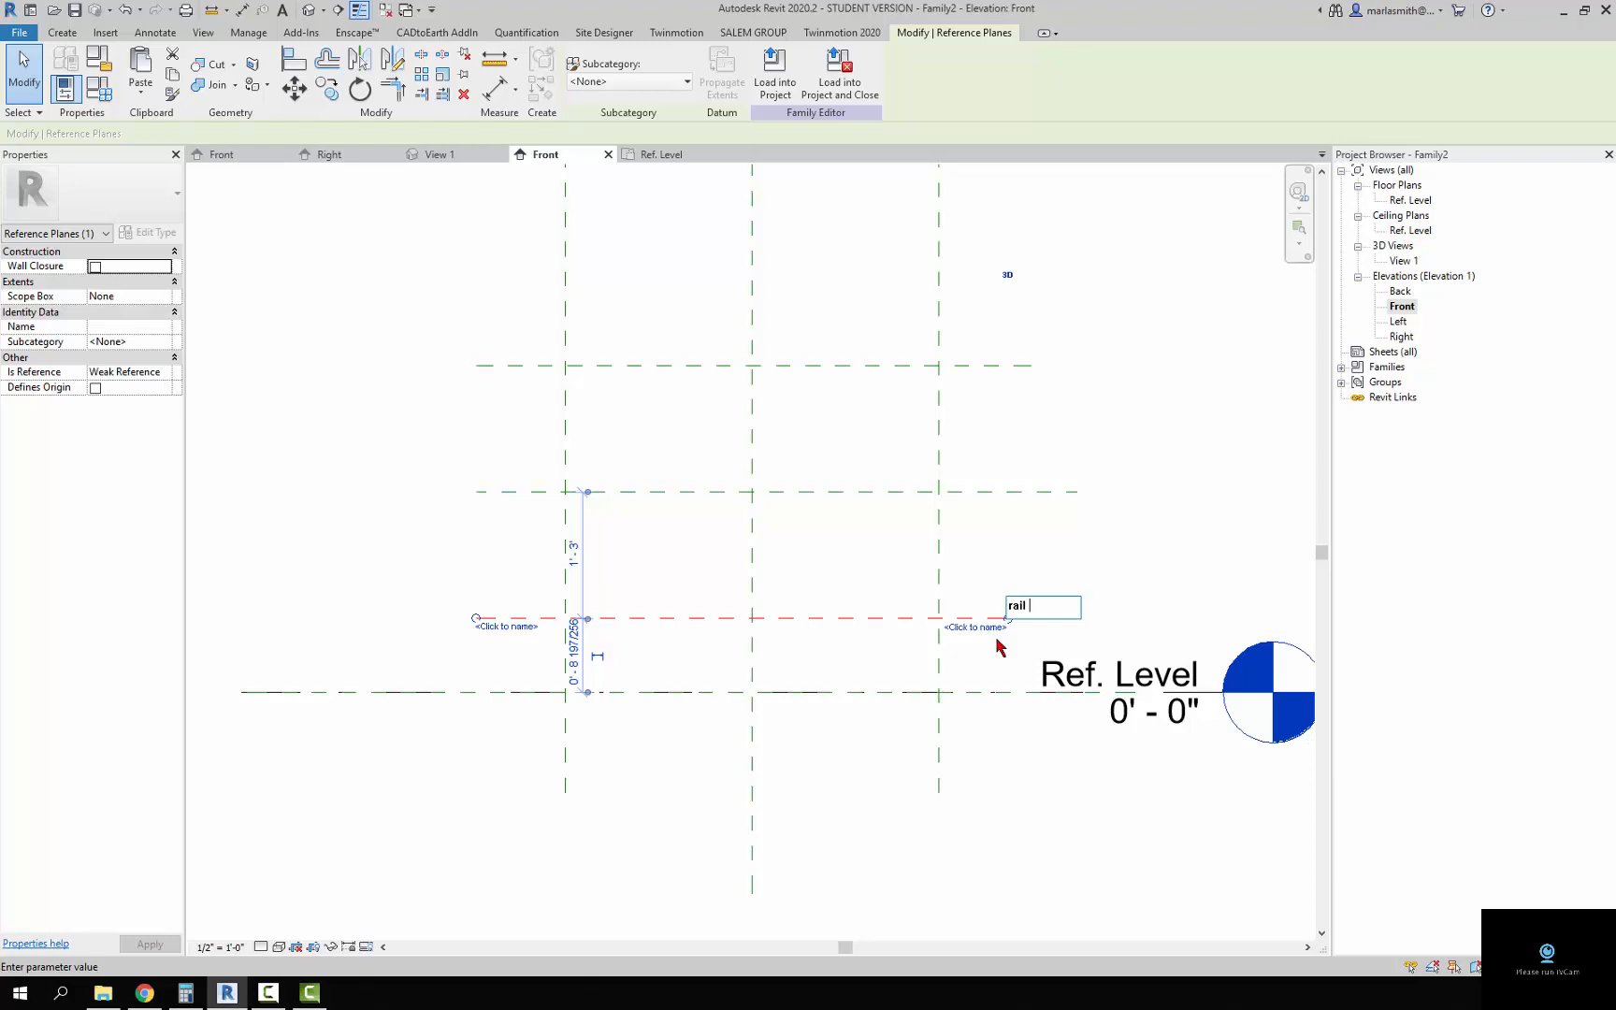
{"action": "type", "text": "rail bot"}
{"action": "key", "text": "Return"}
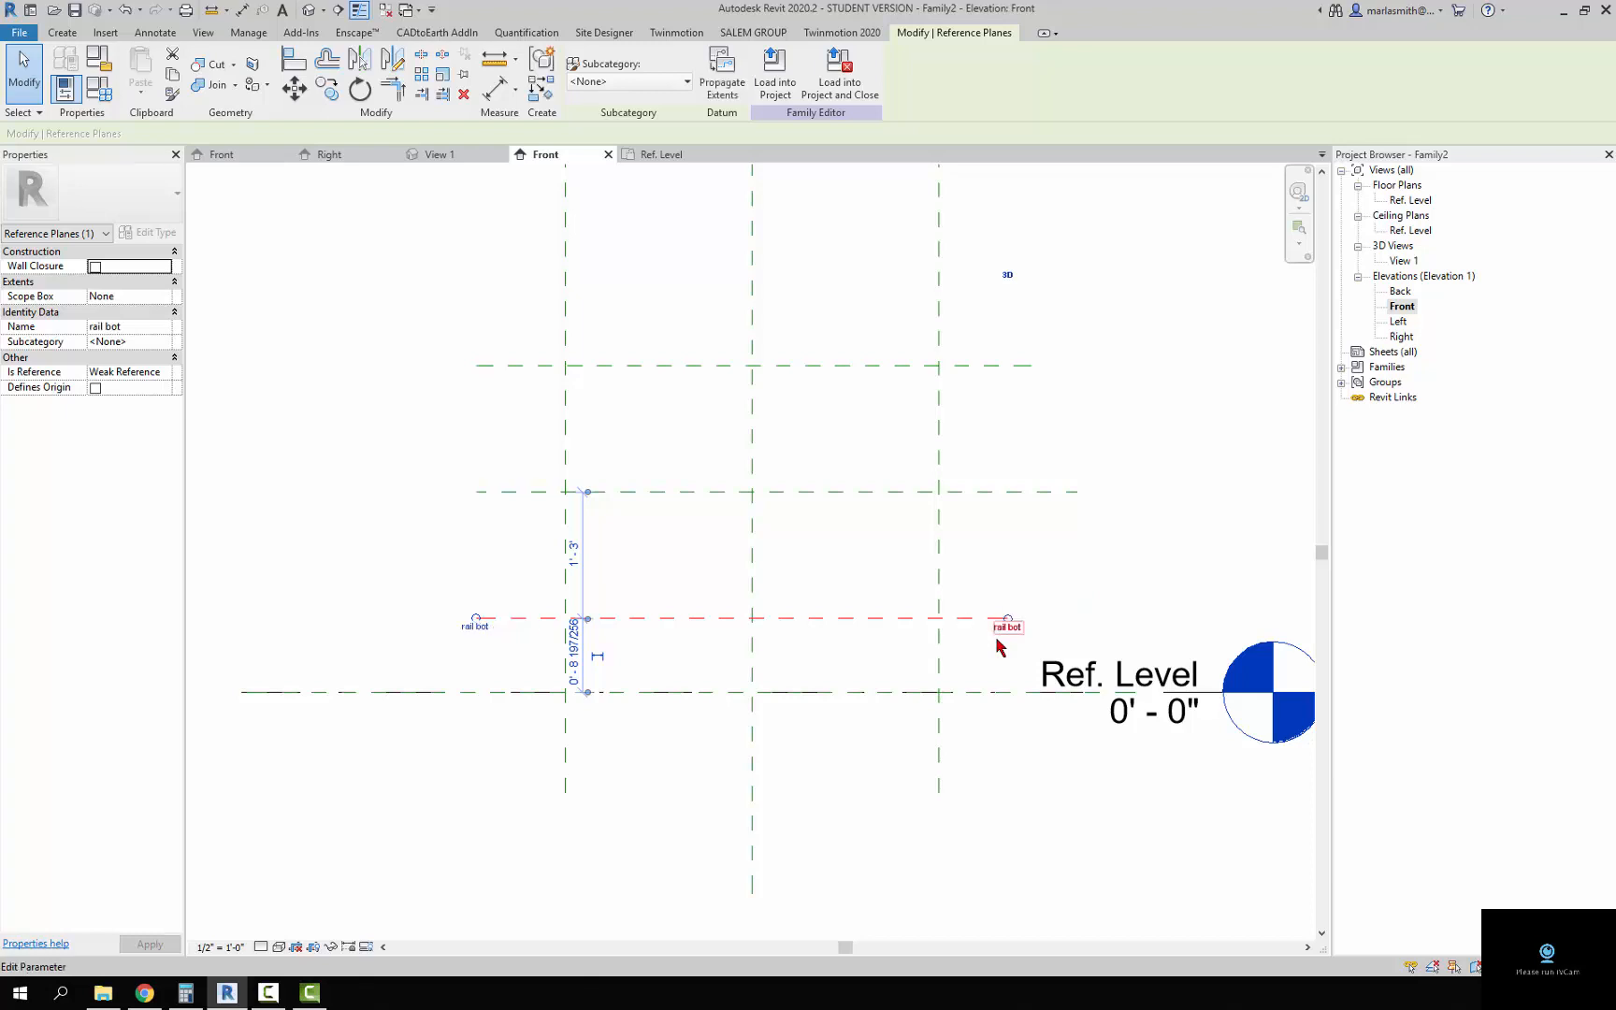
{"action": "left_click", "coordinate": [374, 381]}
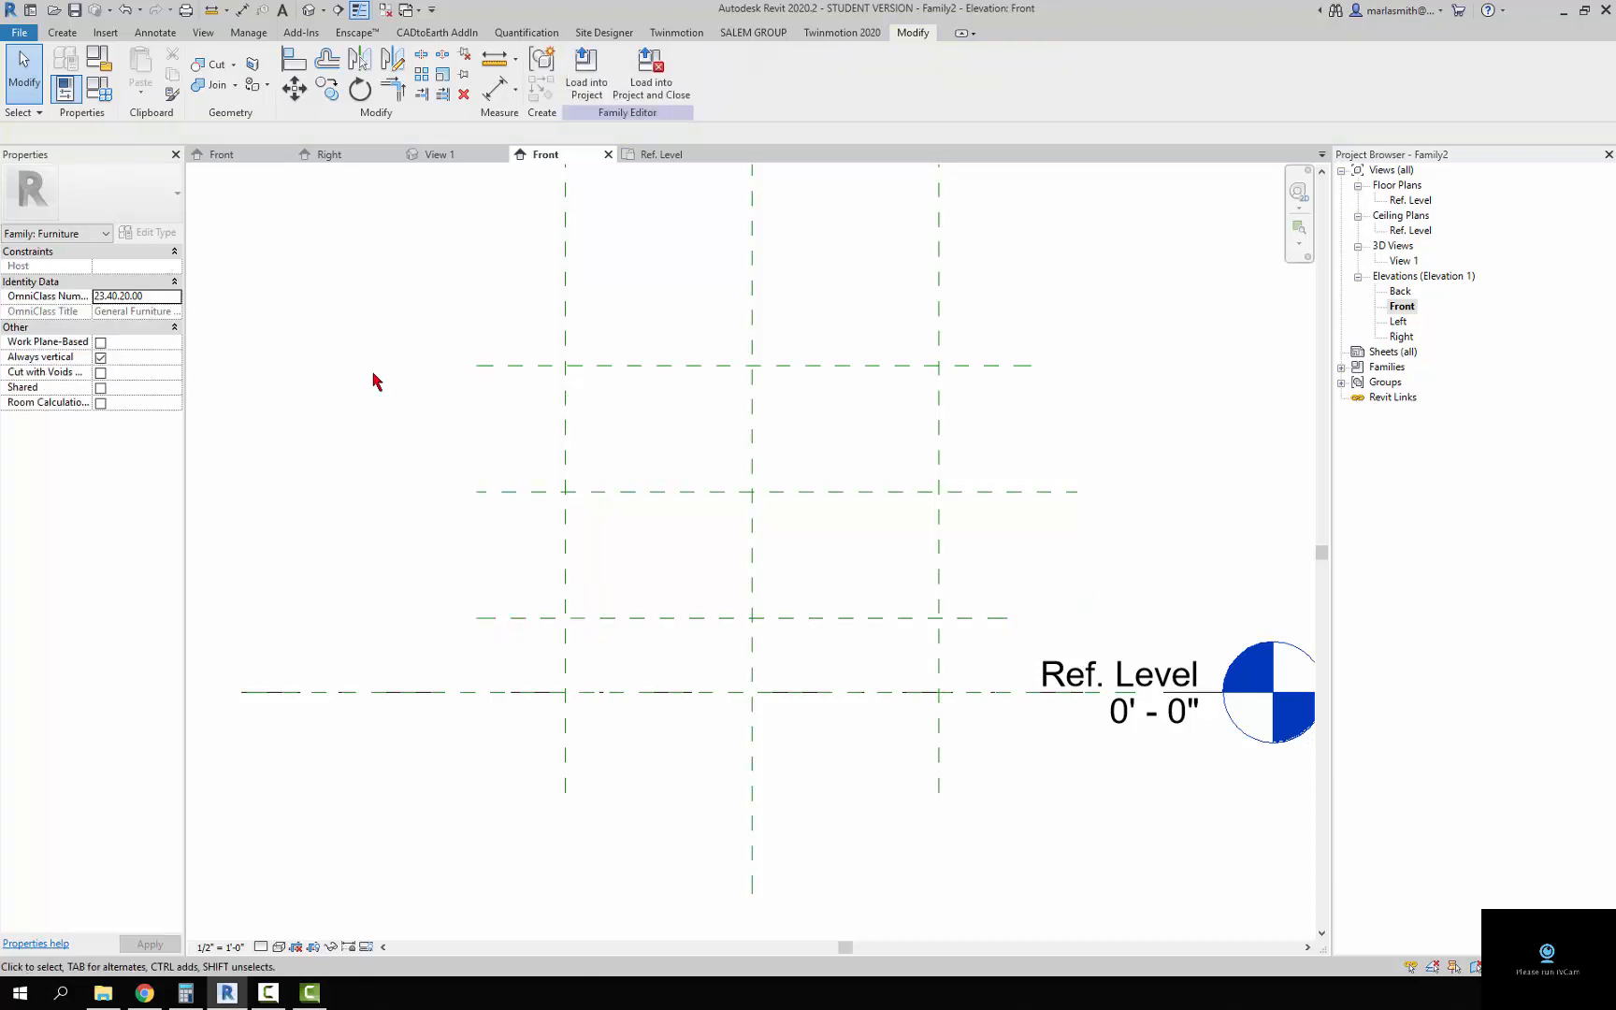
- Add an aligned dimension from the reference plane at Ref. Level up to the rail bot plane, beside the planes' left ends
{"action": "left_click", "coordinate": [63, 32]}
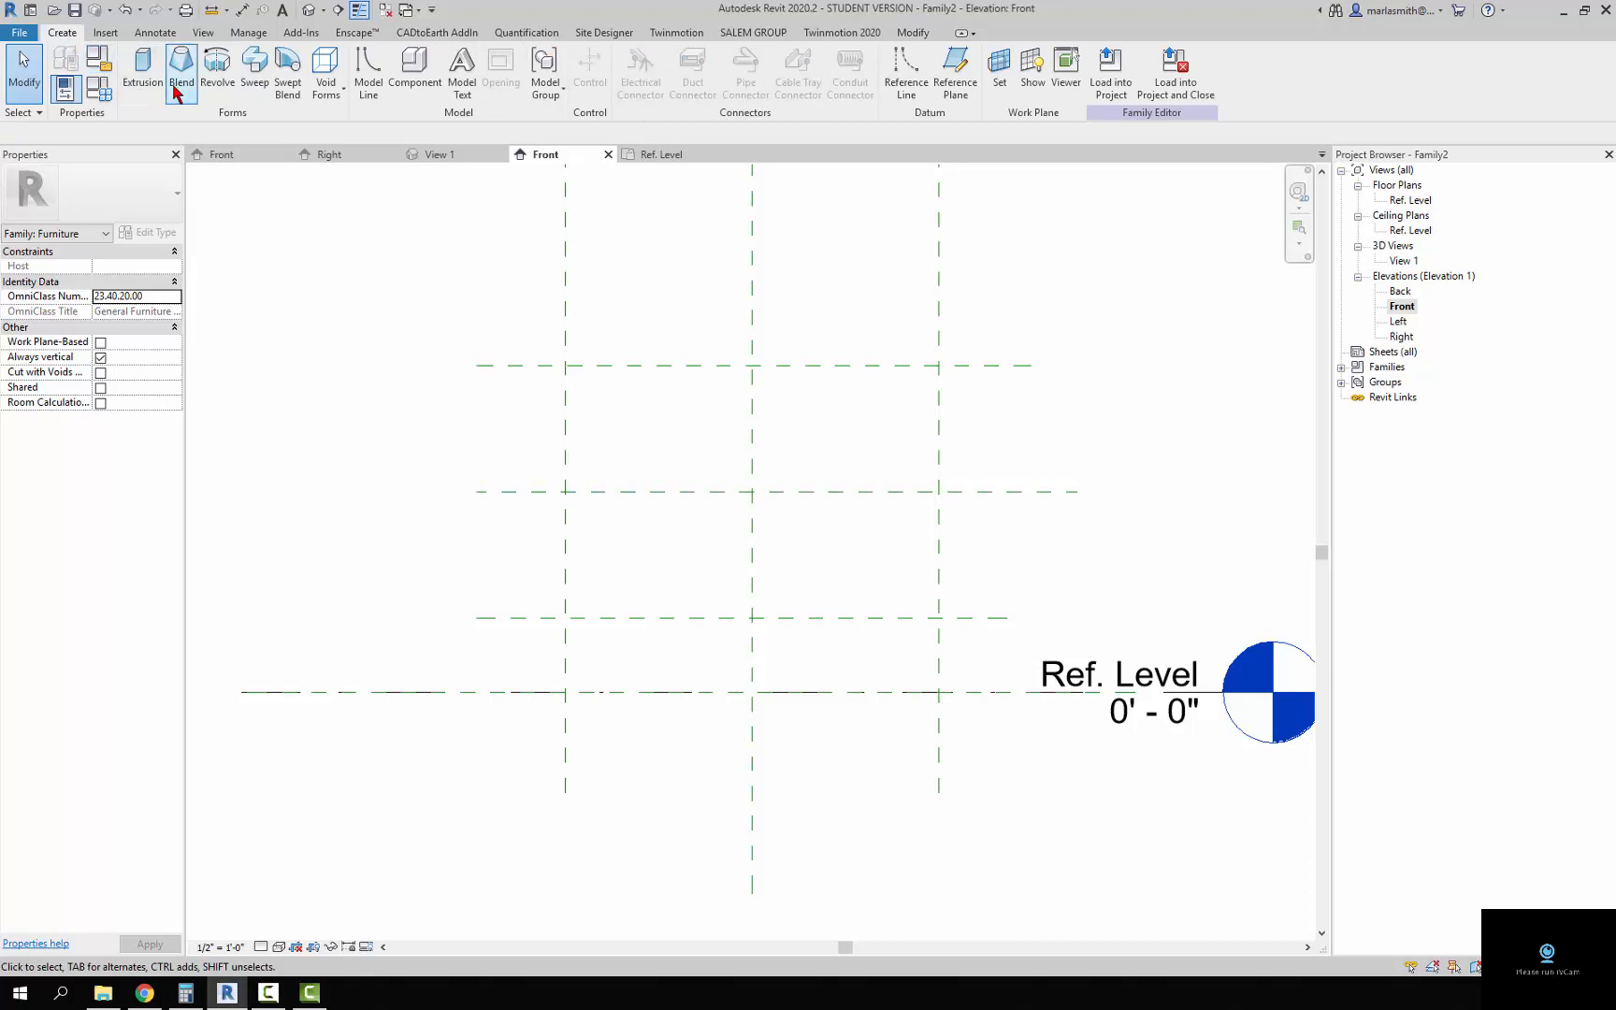
{"action": "left_click", "coordinate": [156, 32]}
{"action": "left_click", "coordinate": [63, 73]}
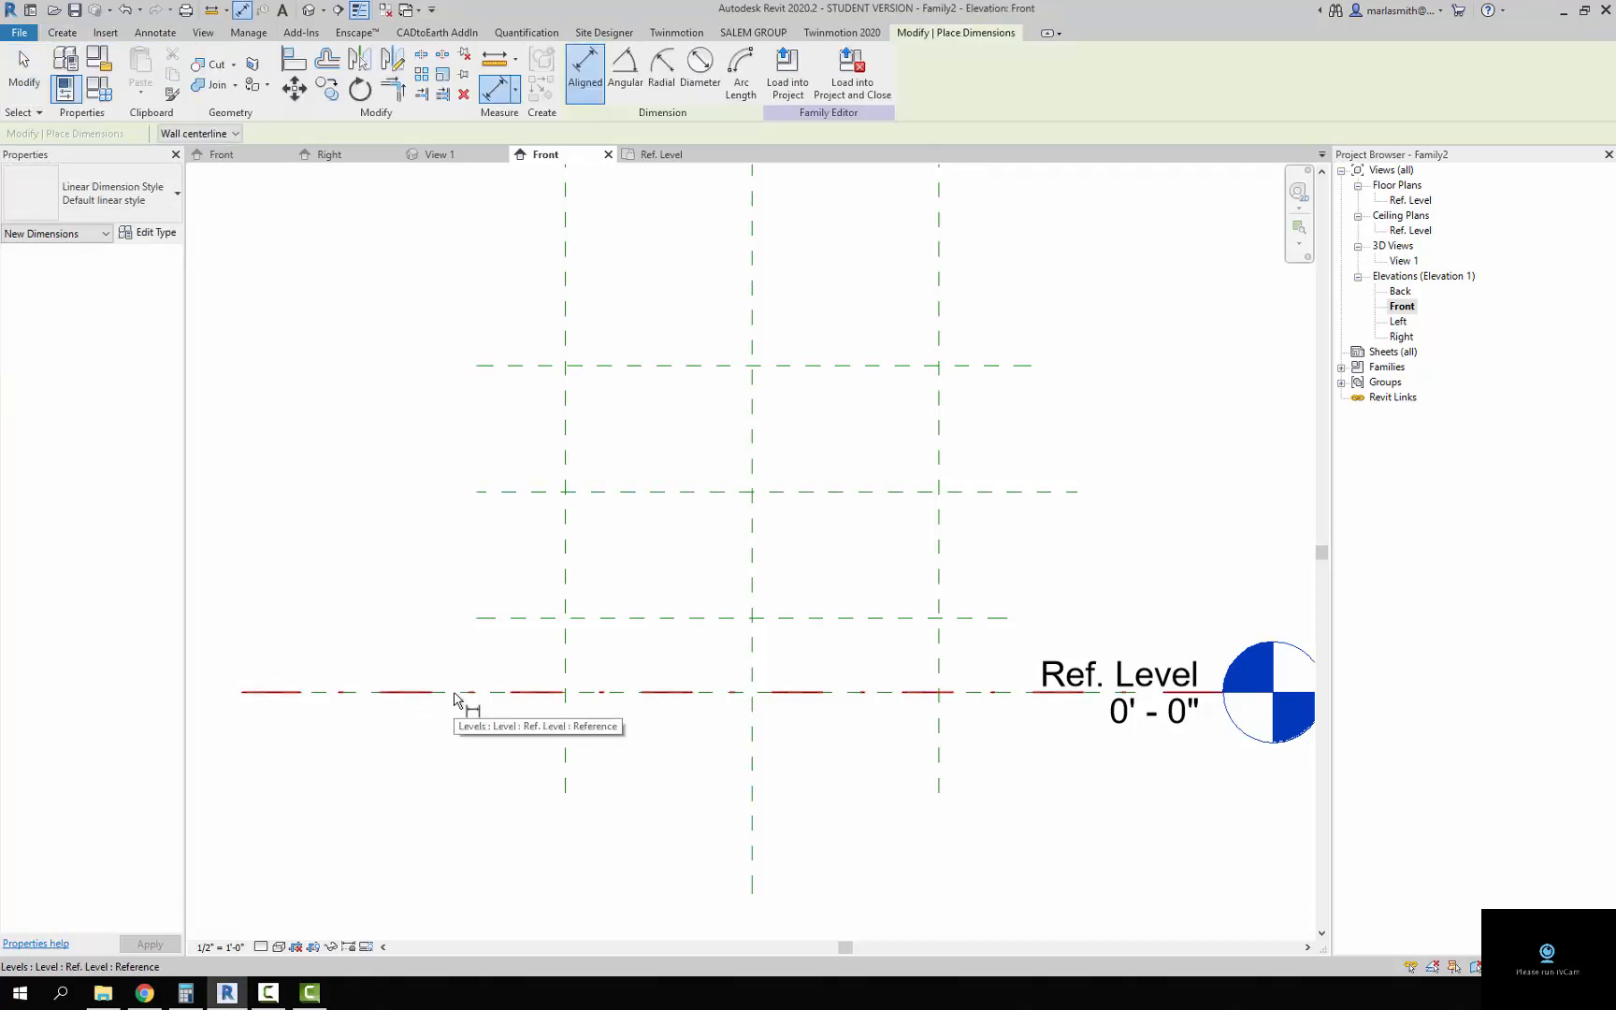
{"action": "key", "text": "Tab"}
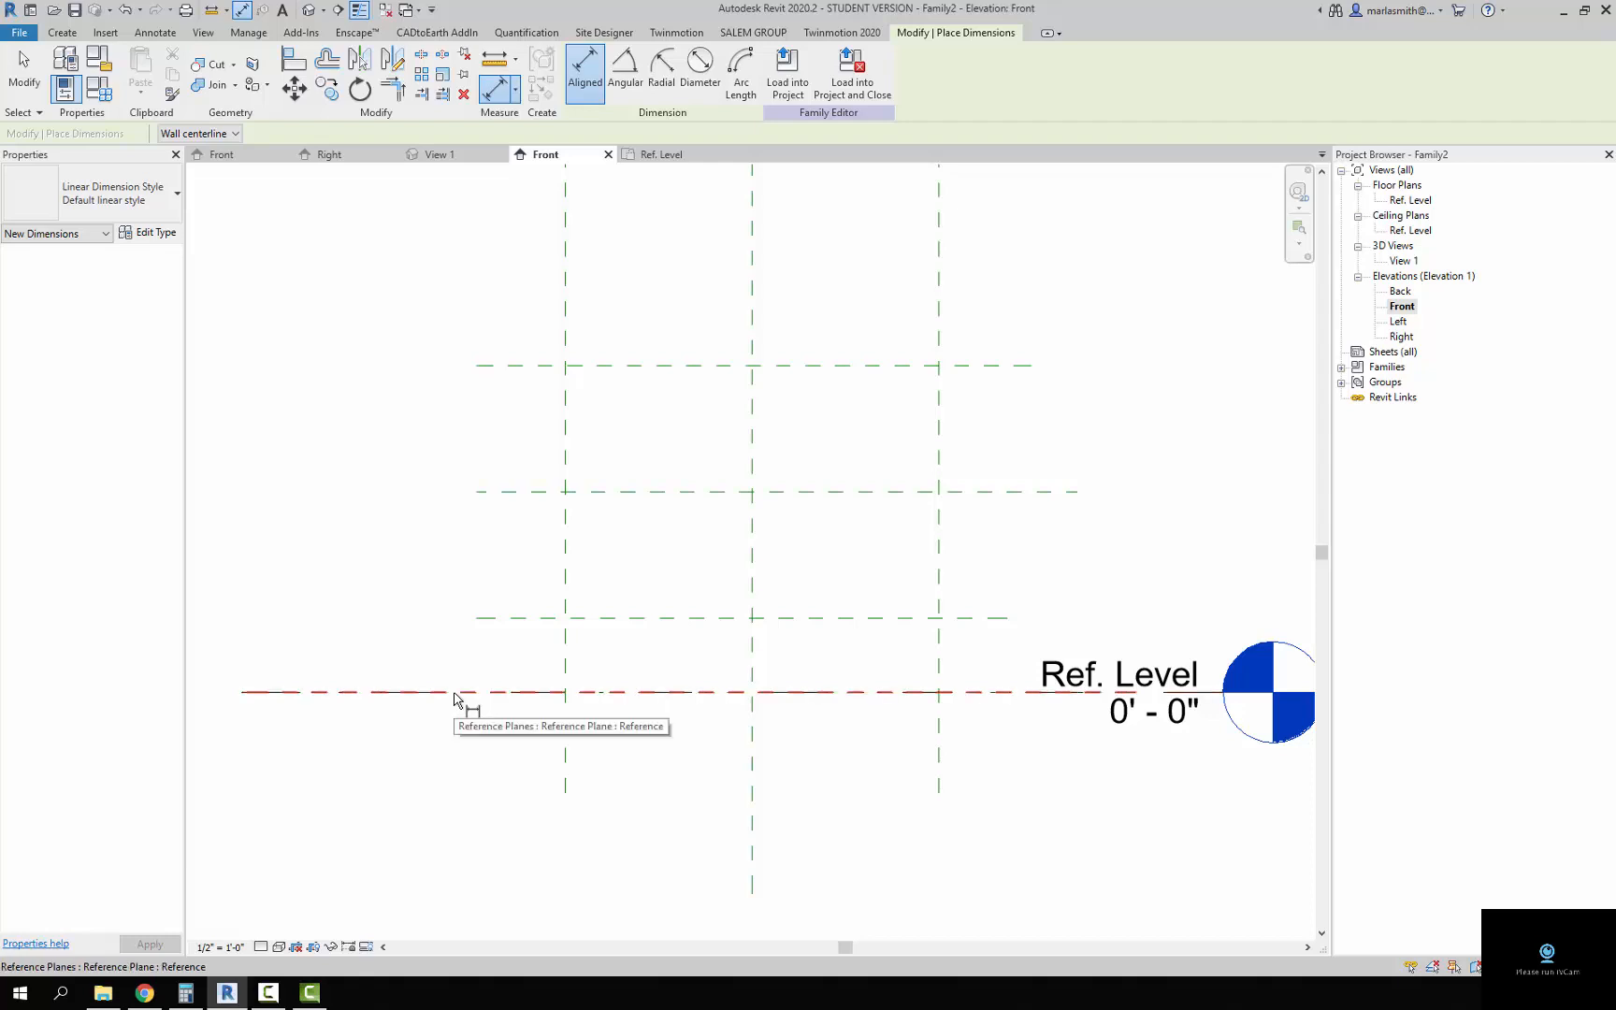
{"action": "left_click", "coordinate": [462, 697]}
{"action": "left_click", "coordinate": [484, 624]}
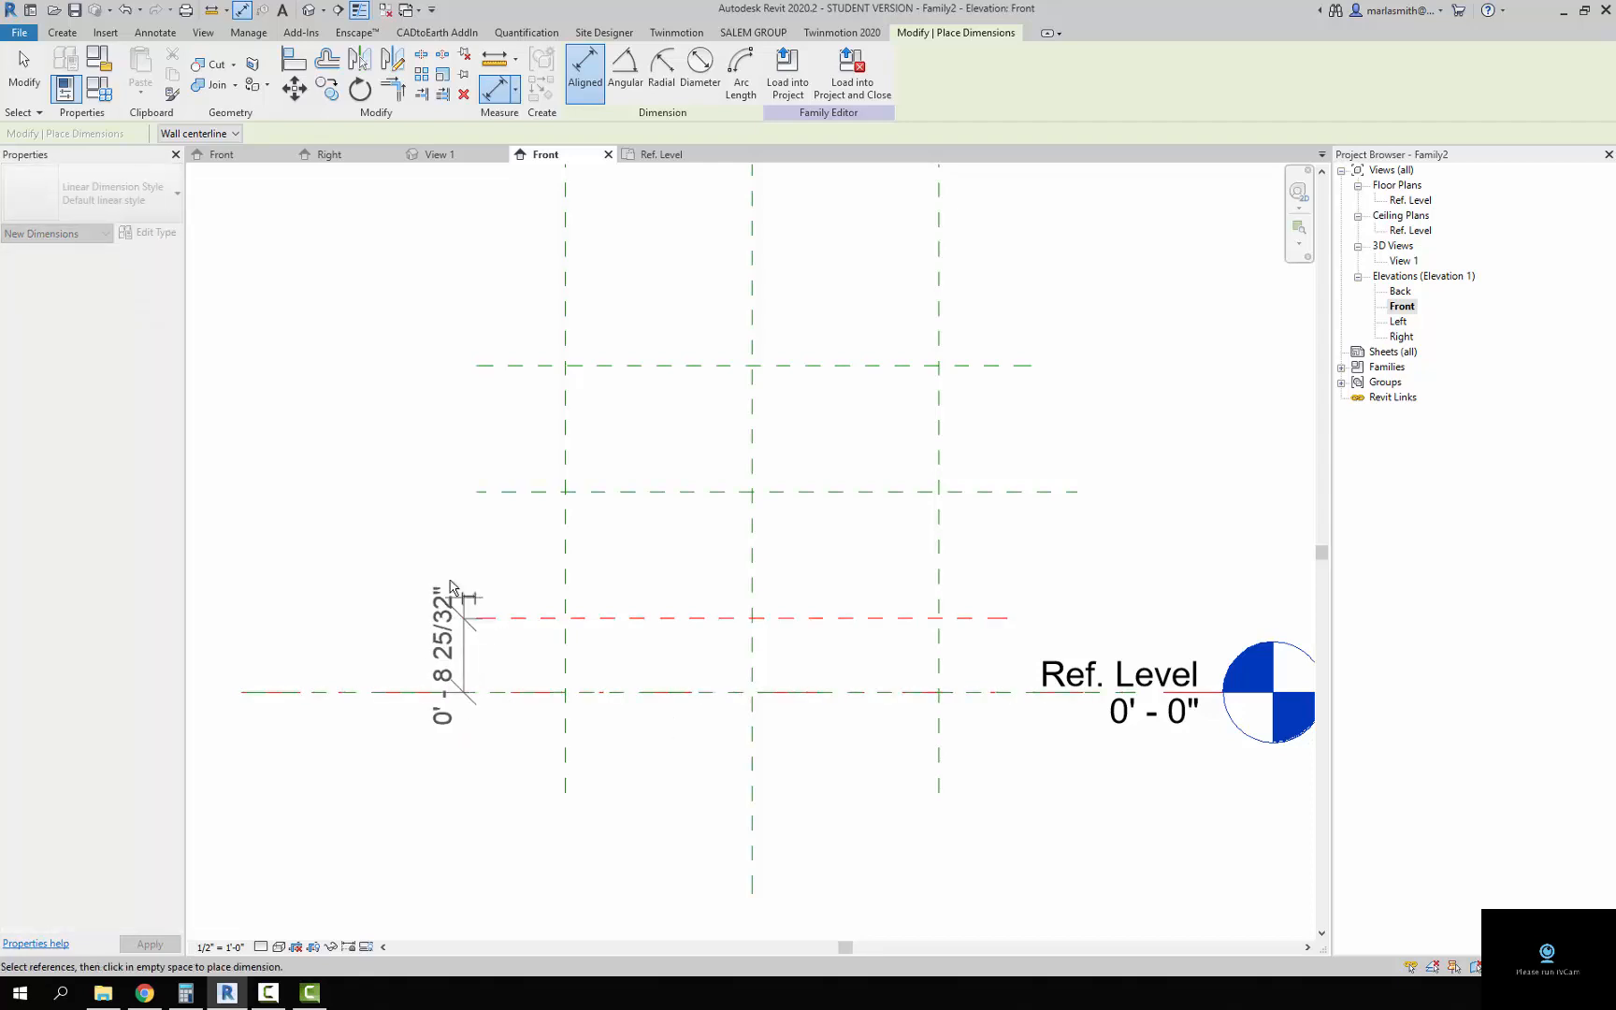
{"action": "left_click", "coordinate": [446, 550]}
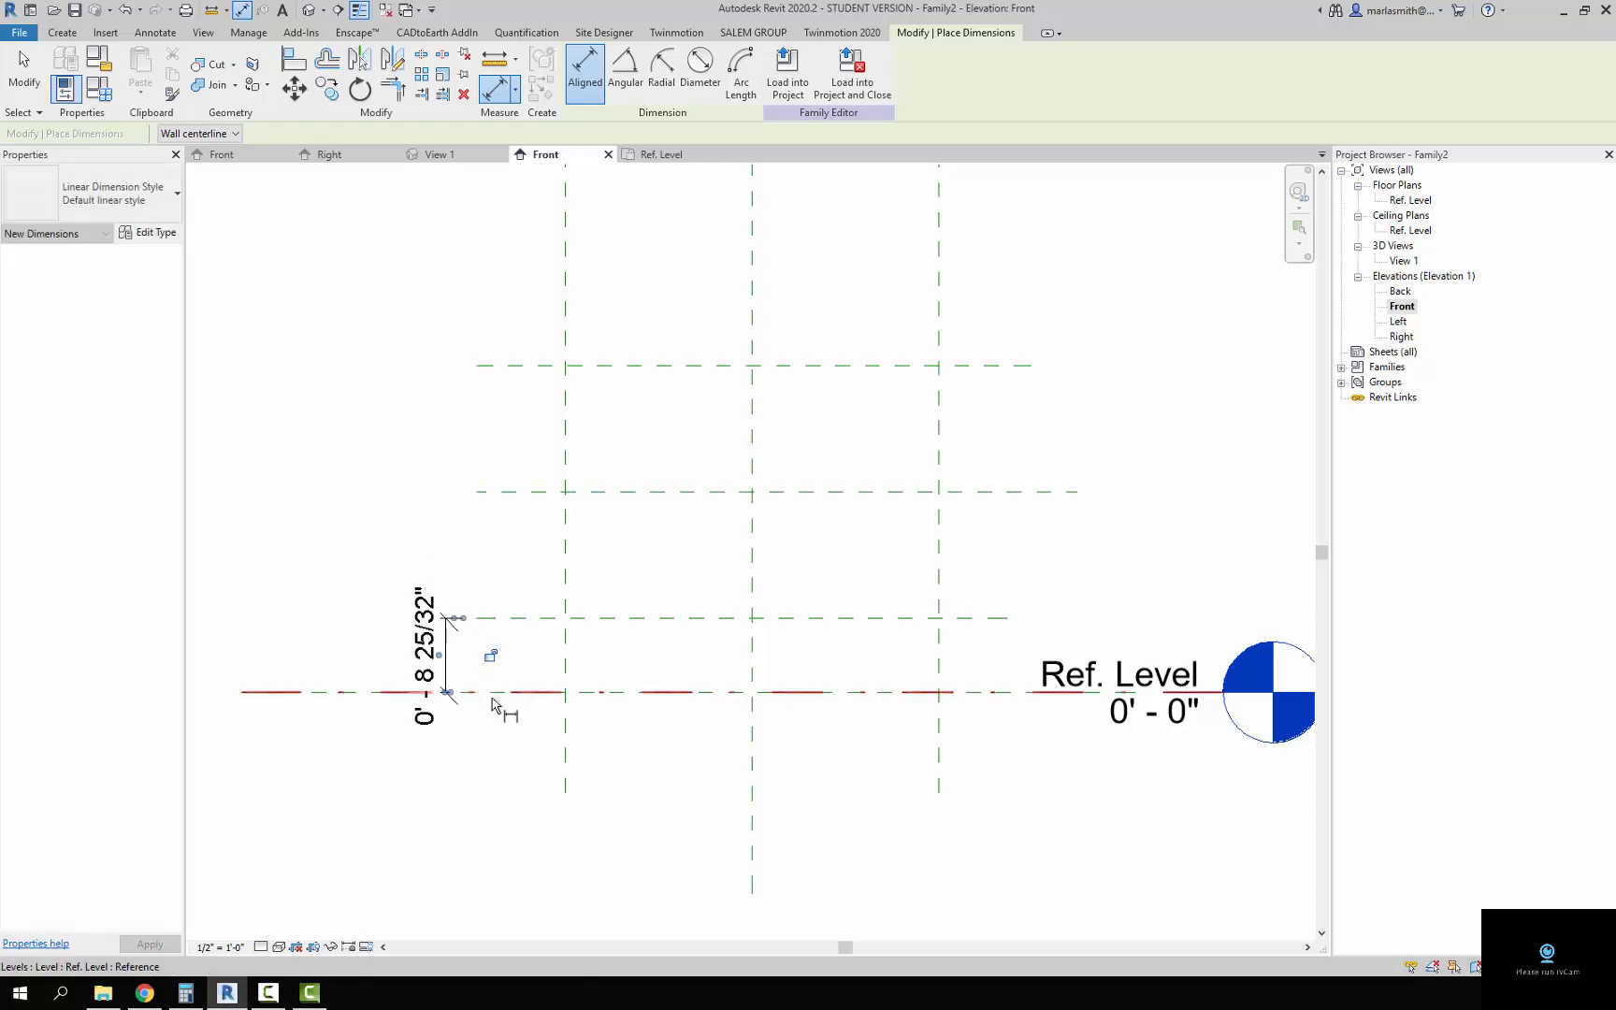
- Add separate aligned dimensions from Ref. Level to the rail mid plane and to the rail top plane, each placed farther outward
{"action": "left_click", "coordinate": [494, 694]}
{"action": "left_click", "coordinate": [483, 493]}
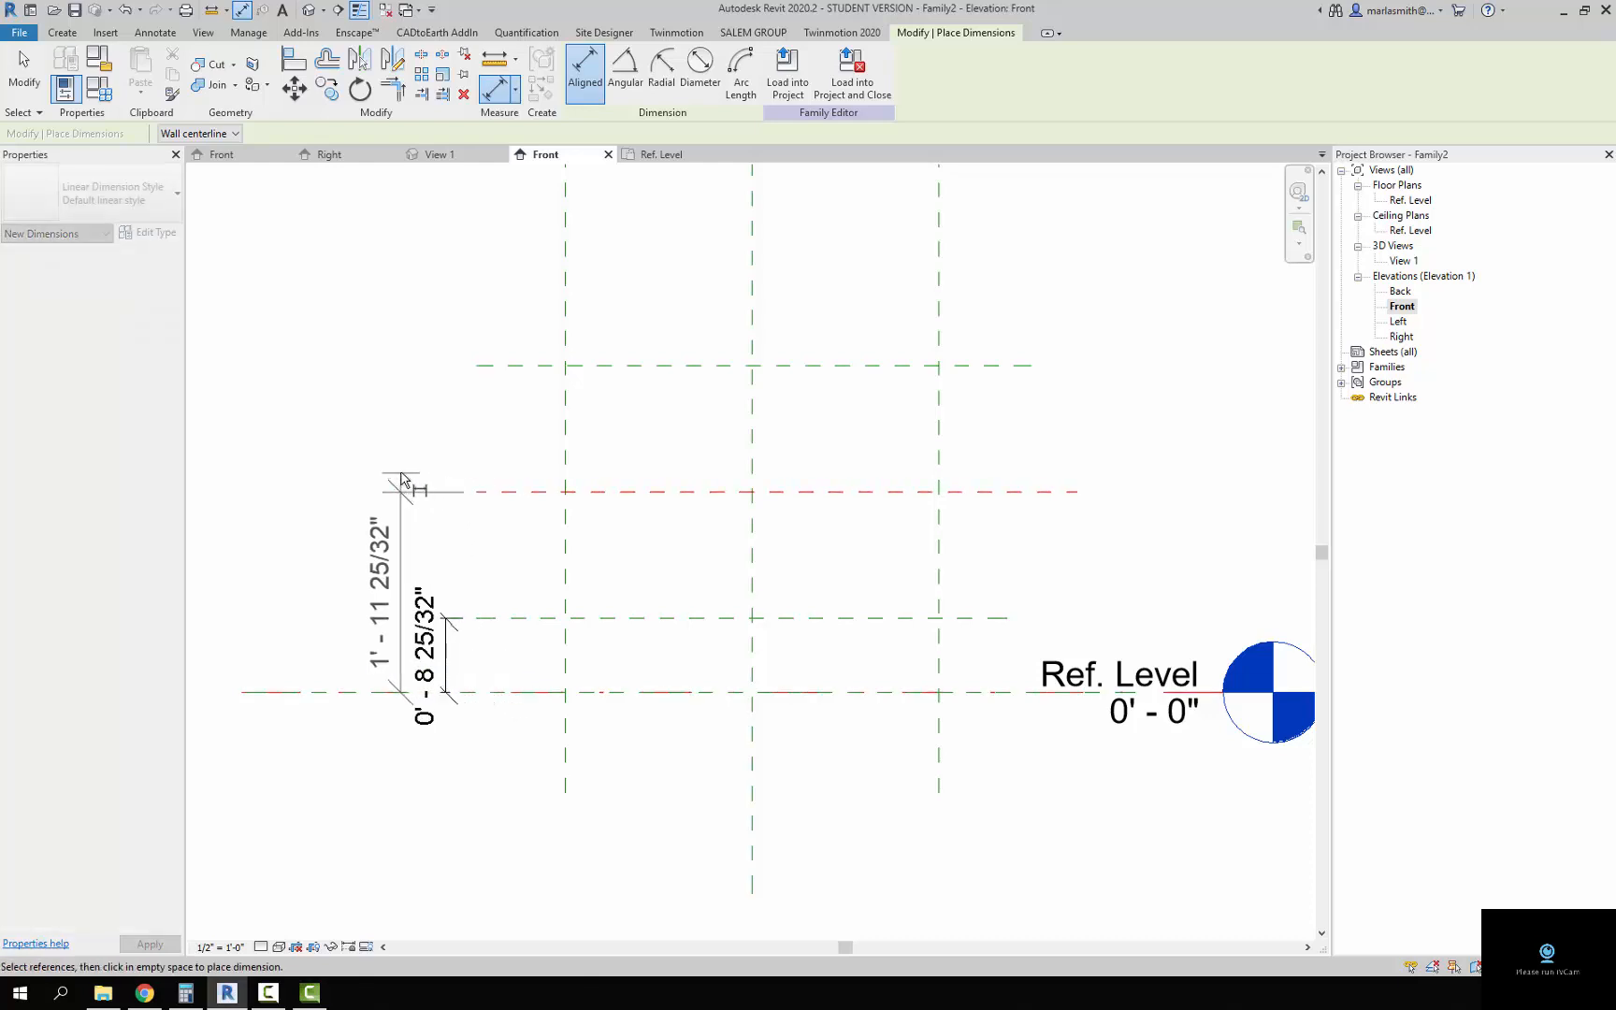
{"action": "left_click", "coordinate": [396, 472]}
{"action": "left_click", "coordinate": [527, 699]}
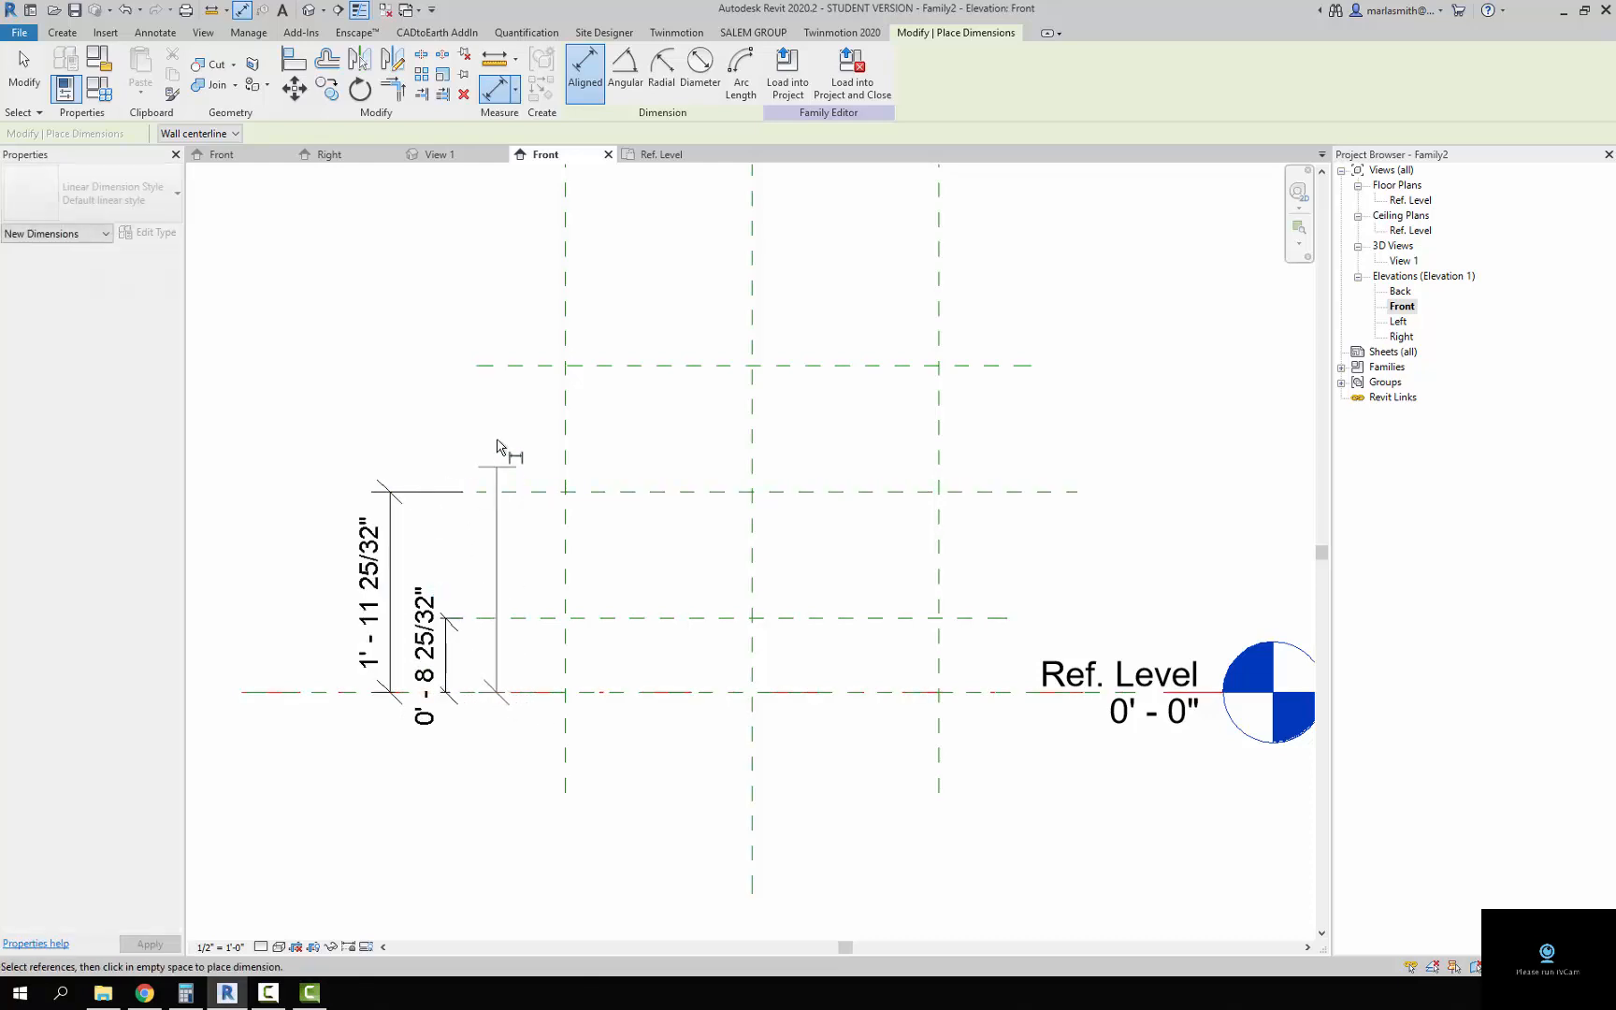
{"action": "left_click", "coordinate": [509, 367]}
{"action": "left_click", "coordinate": [313, 357]}
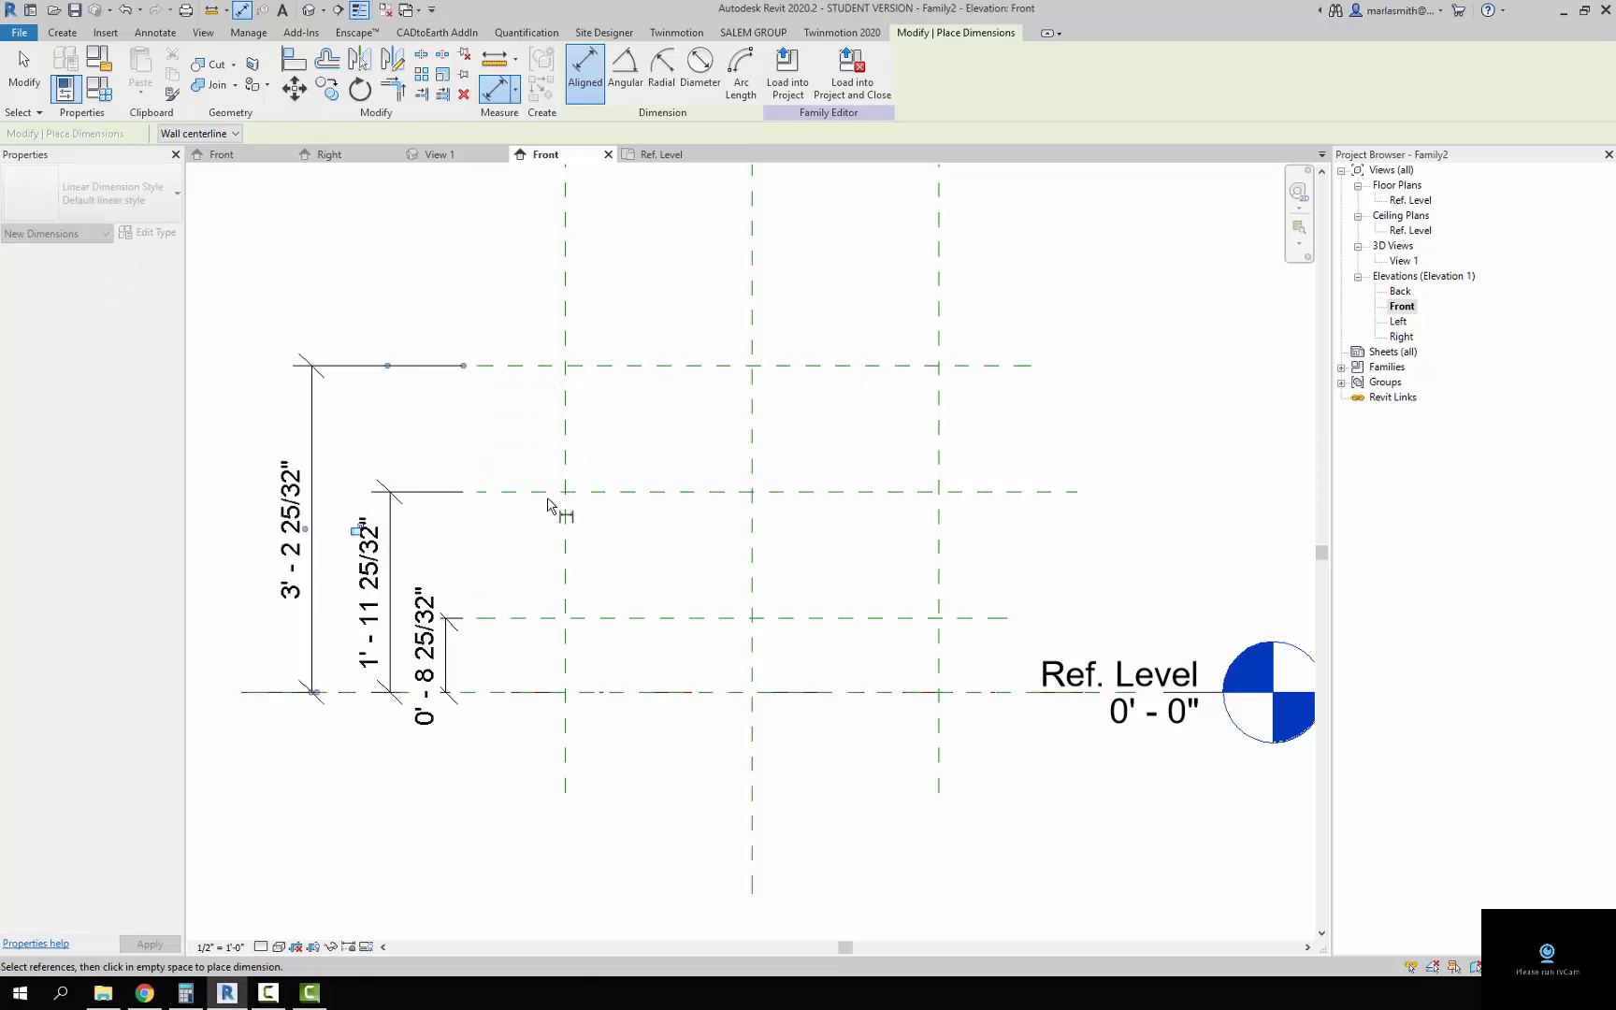
{"action": "key", "text": "Escape"}
- Label the shortest vertical dimension, from Ref. Level to the lowest rail plane, with a new family type parameter named rail bot
{"action": "left_click", "coordinate": [447, 654]}
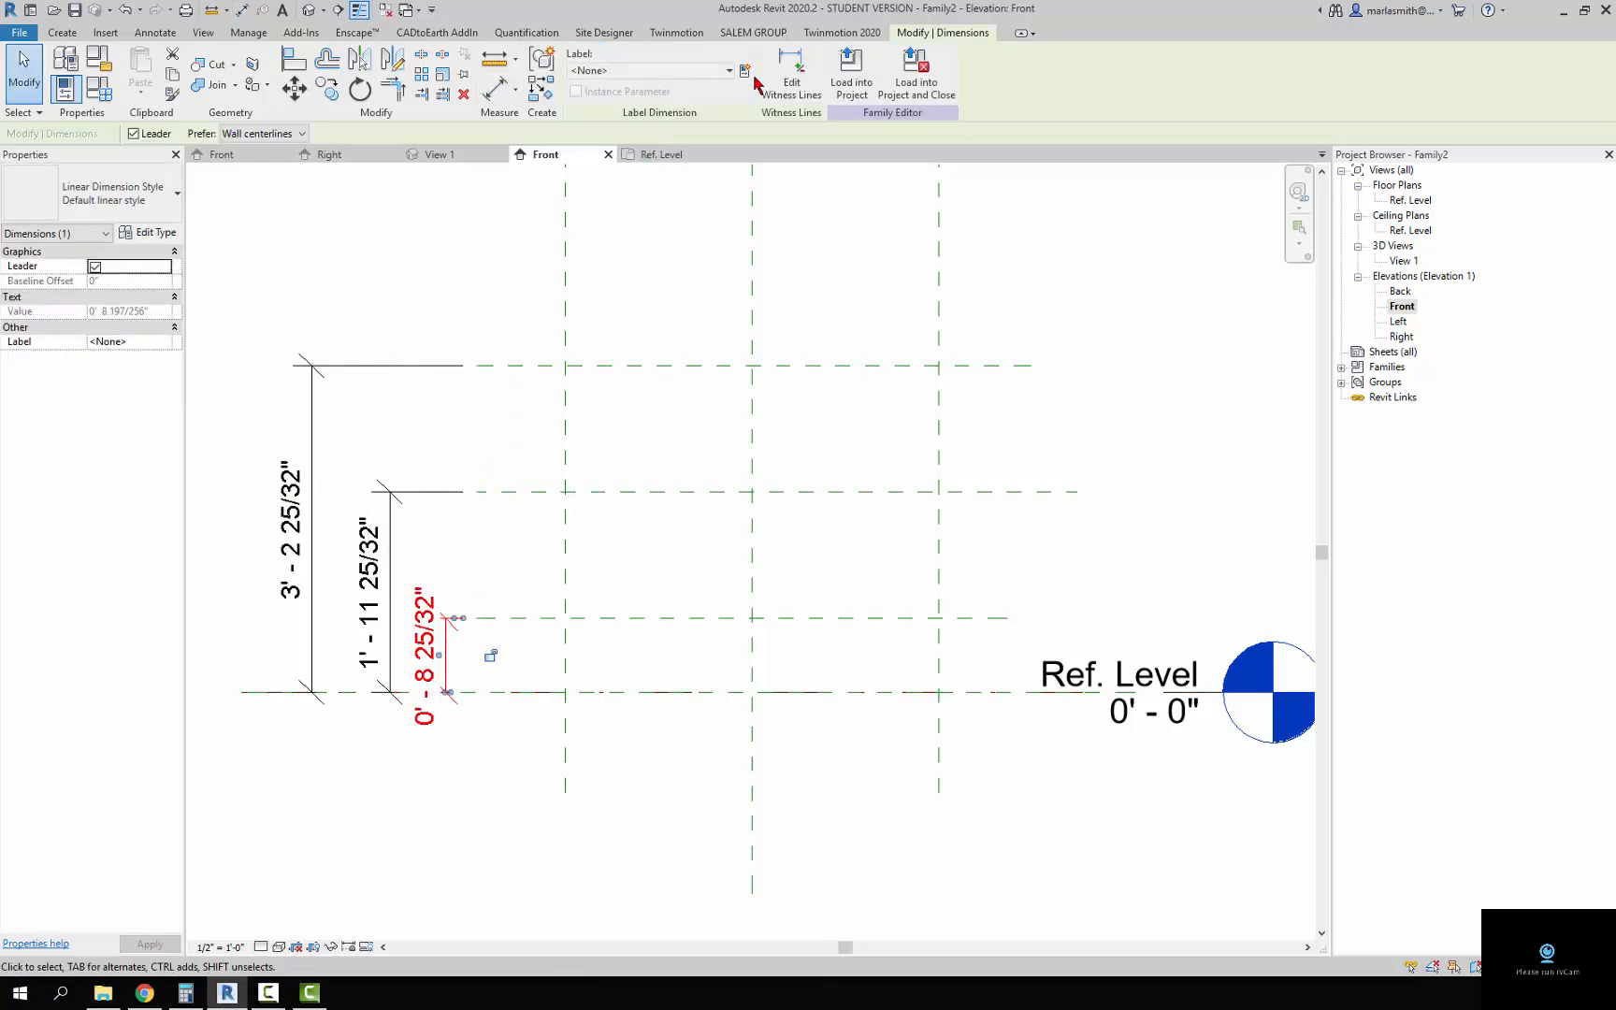
{"action": "left_click", "coordinate": [748, 73]}
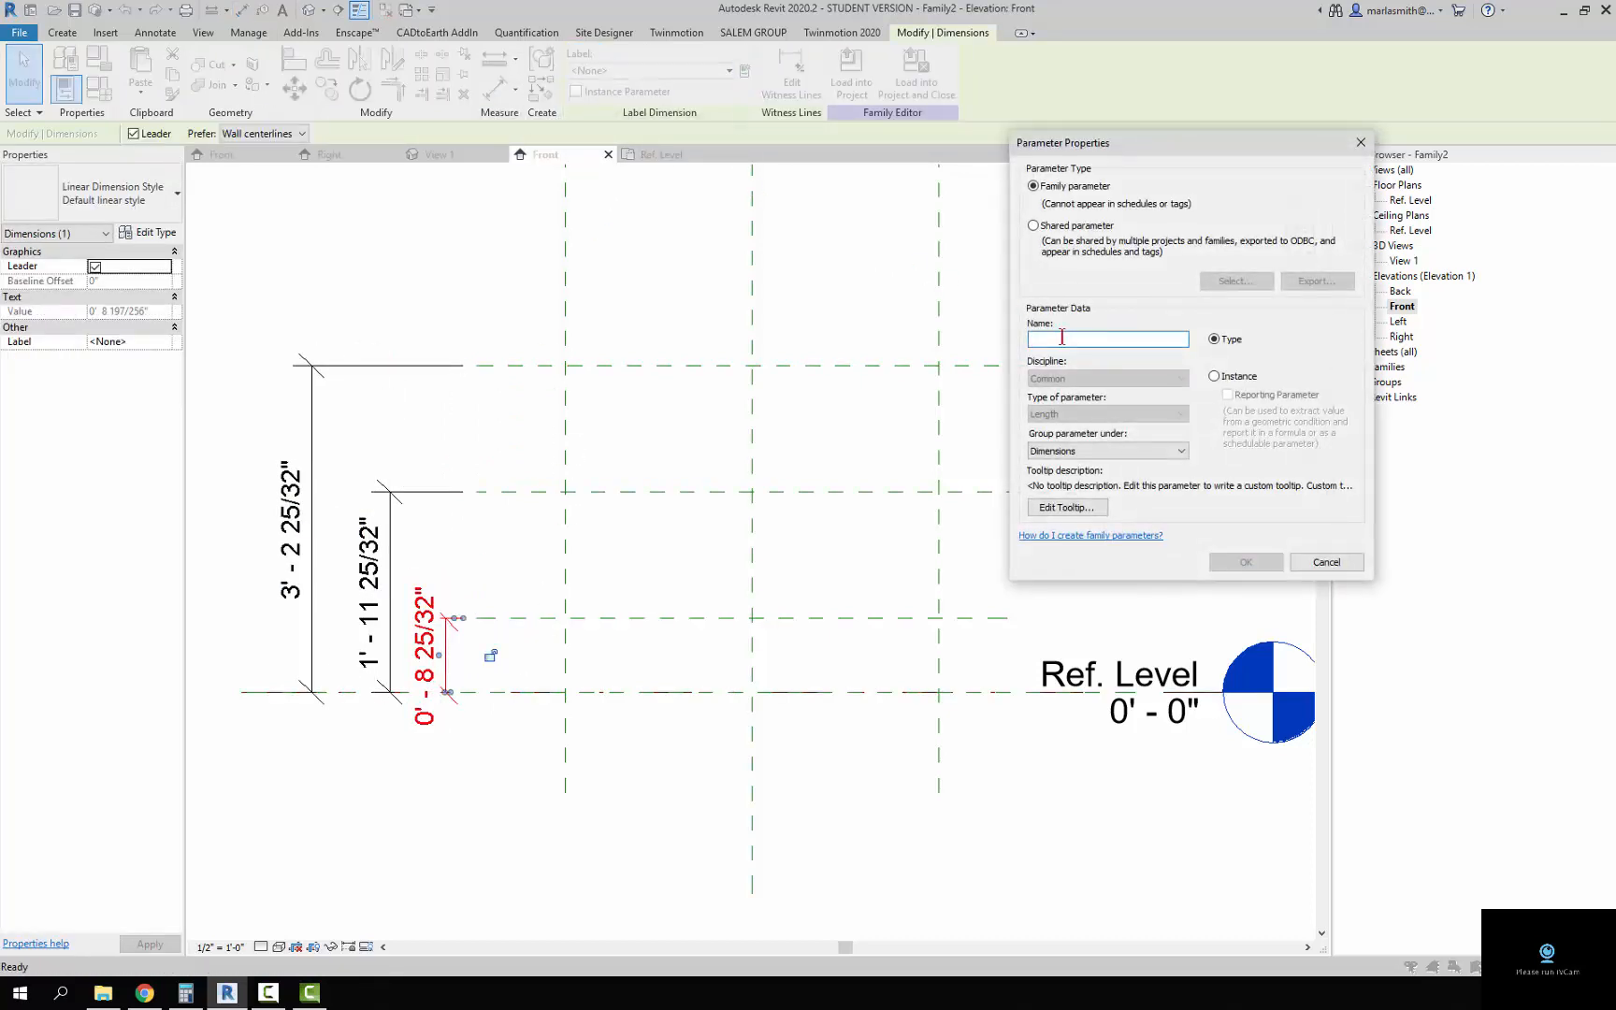
{"action": "type", "text": "rail bot"}
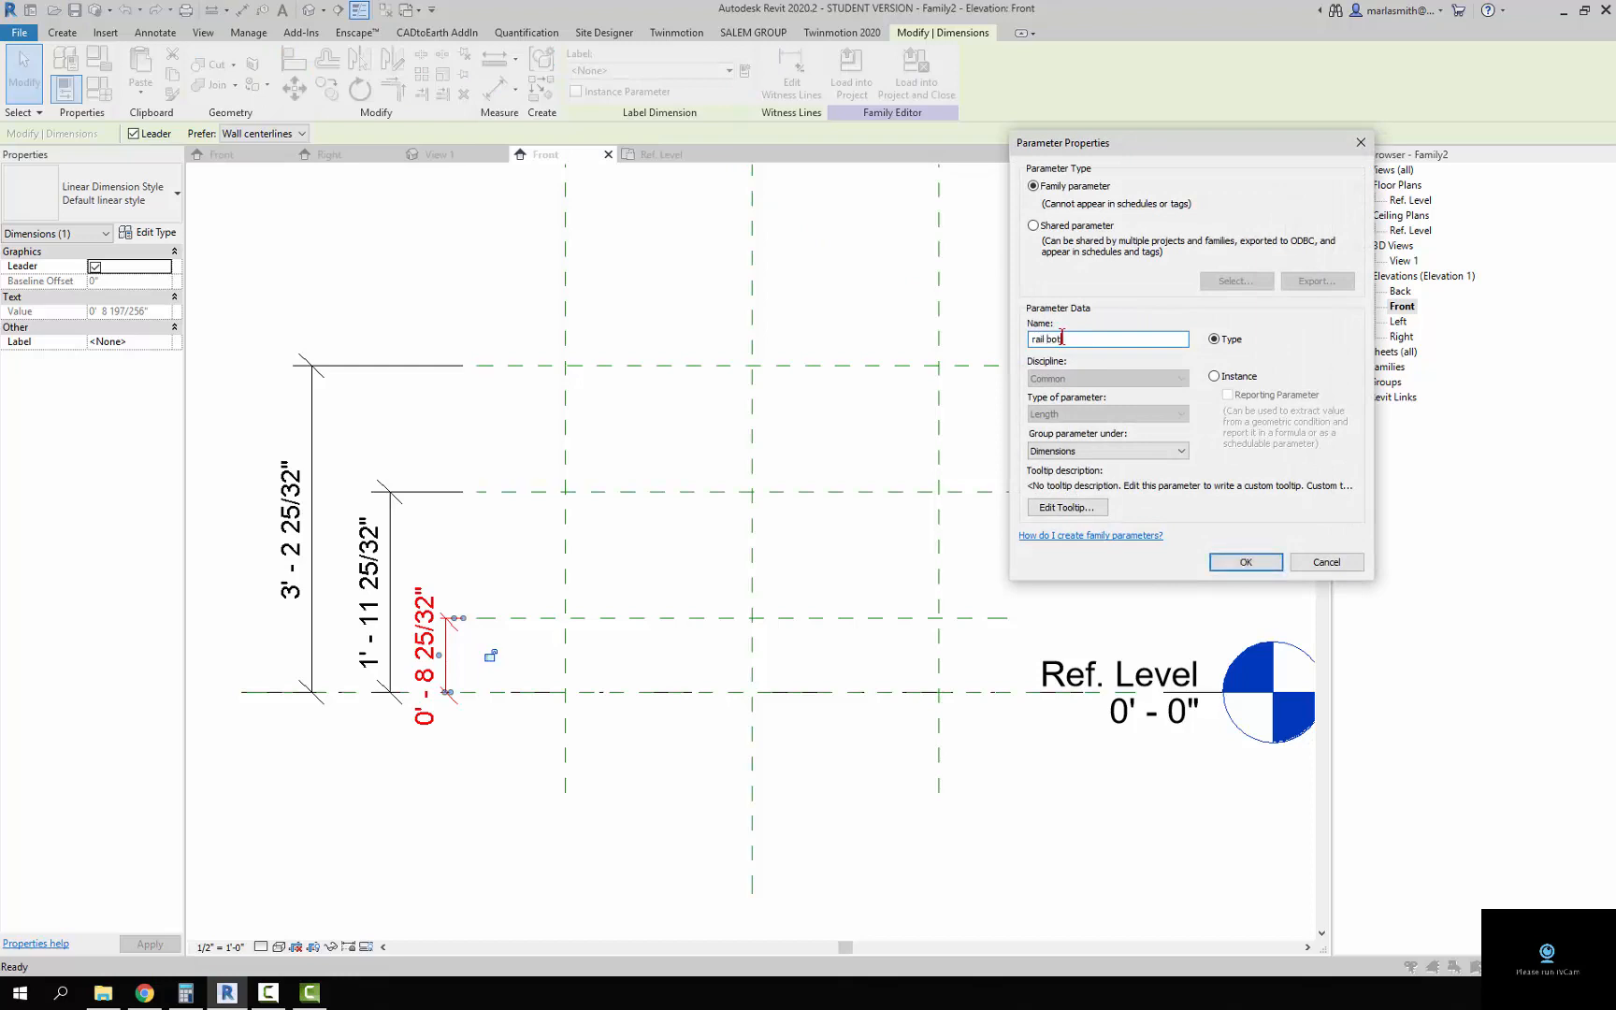
{"action": "left_click", "coordinate": [1259, 566]}
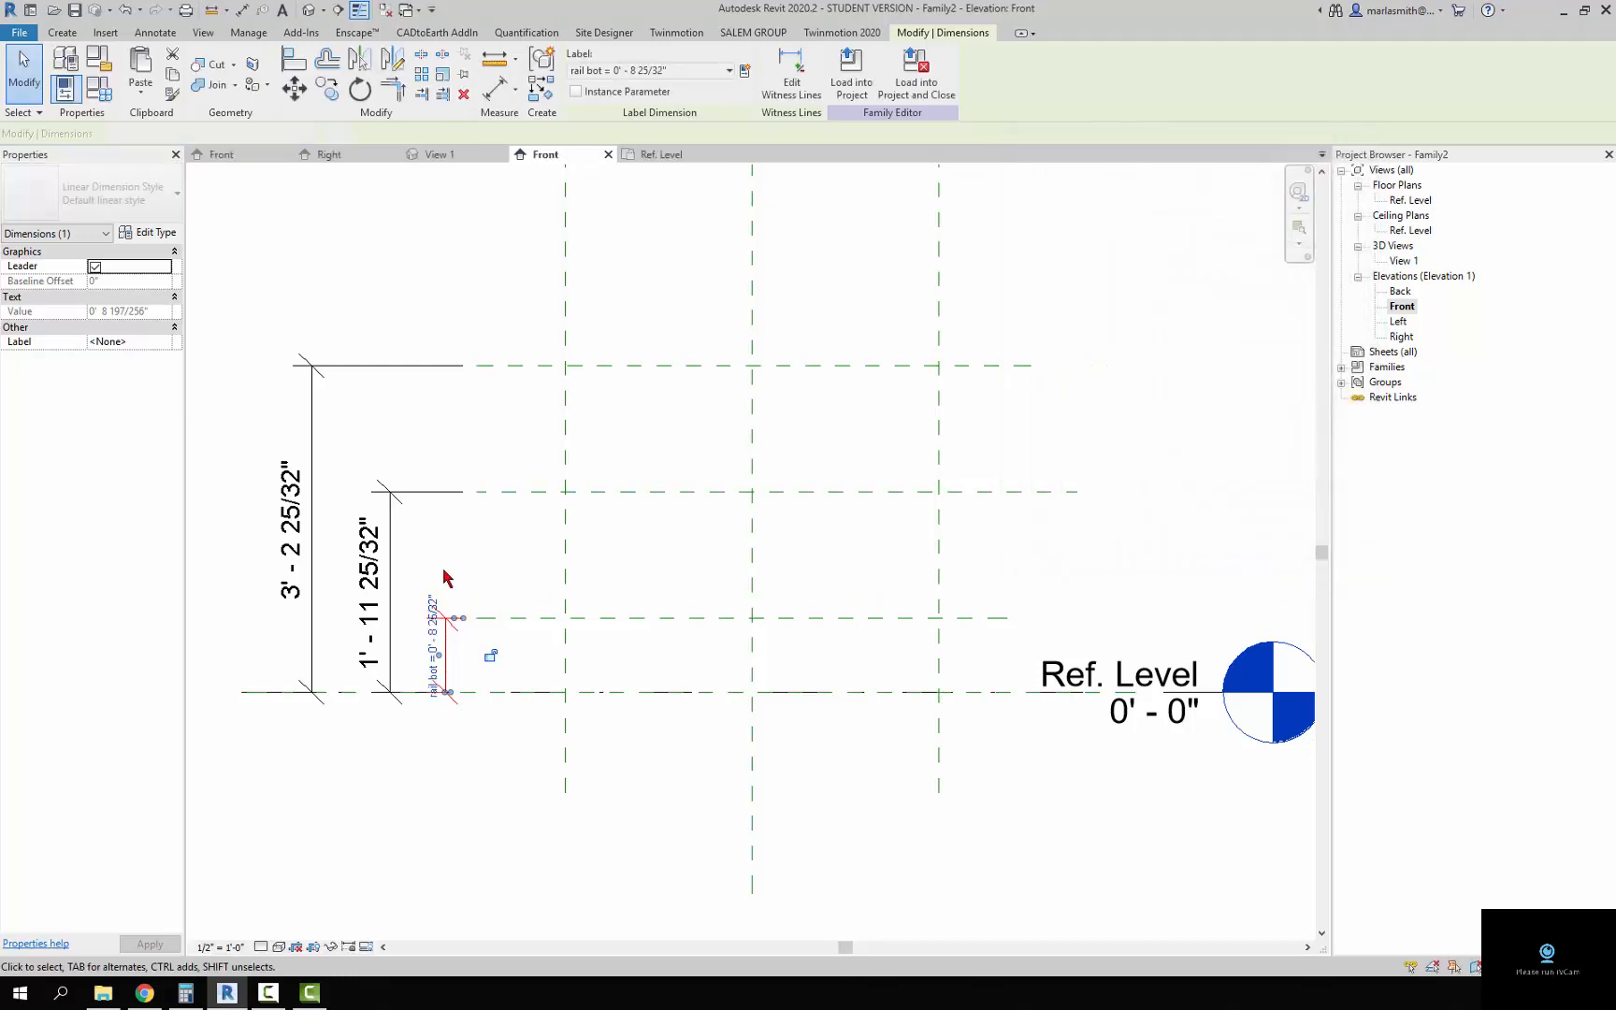
- Label the middle vertical dimension, from Ref. Level to the rail mid plane, with a new type parameter named rail mid
{"action": "left_click", "coordinate": [456, 499]}
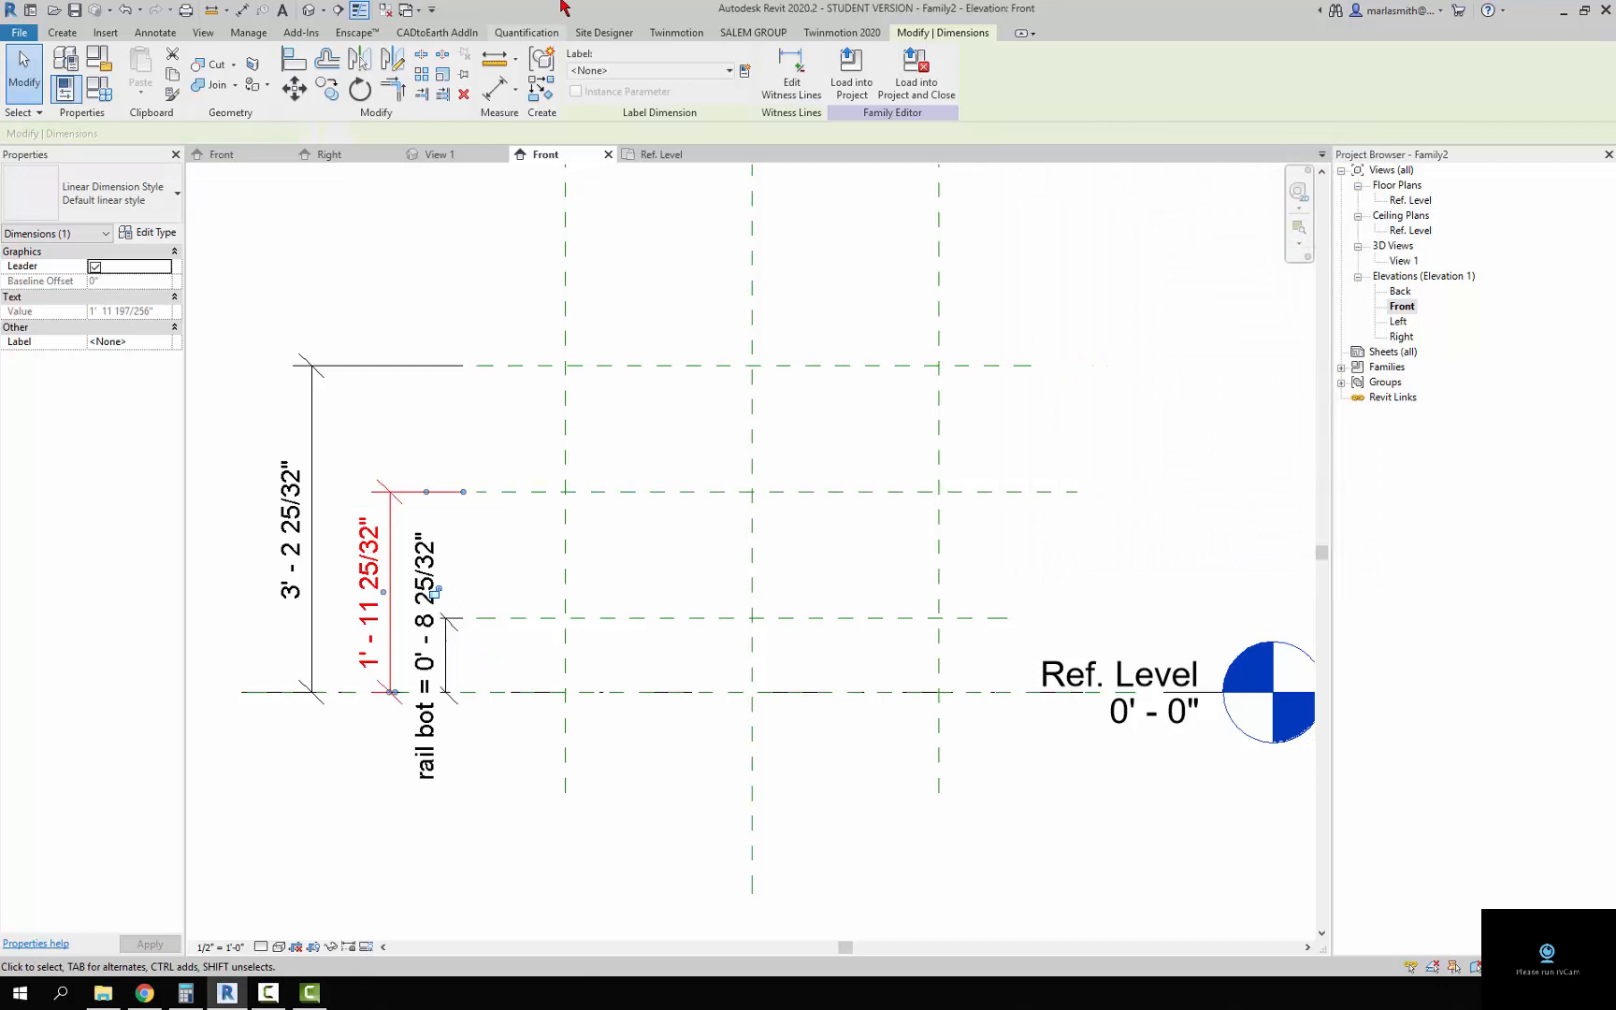
{"action": "left_click", "coordinate": [745, 73]}
{"action": "type", "text": "ra"}
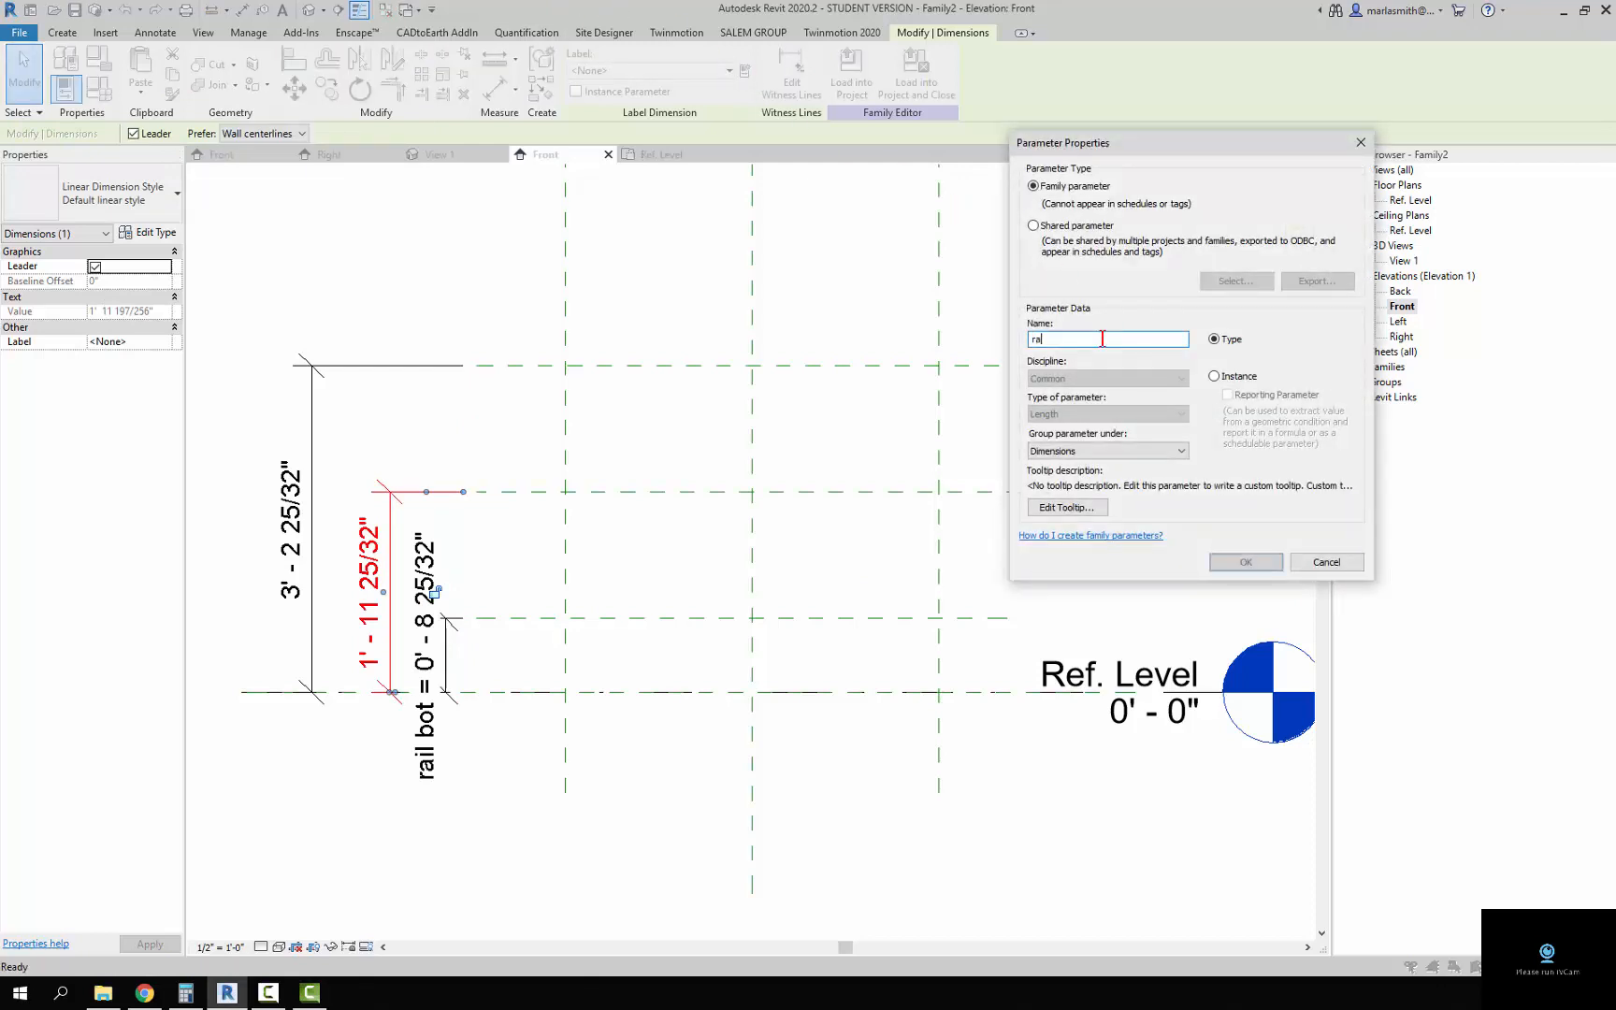
{"action": "type", "text": "il mid"}
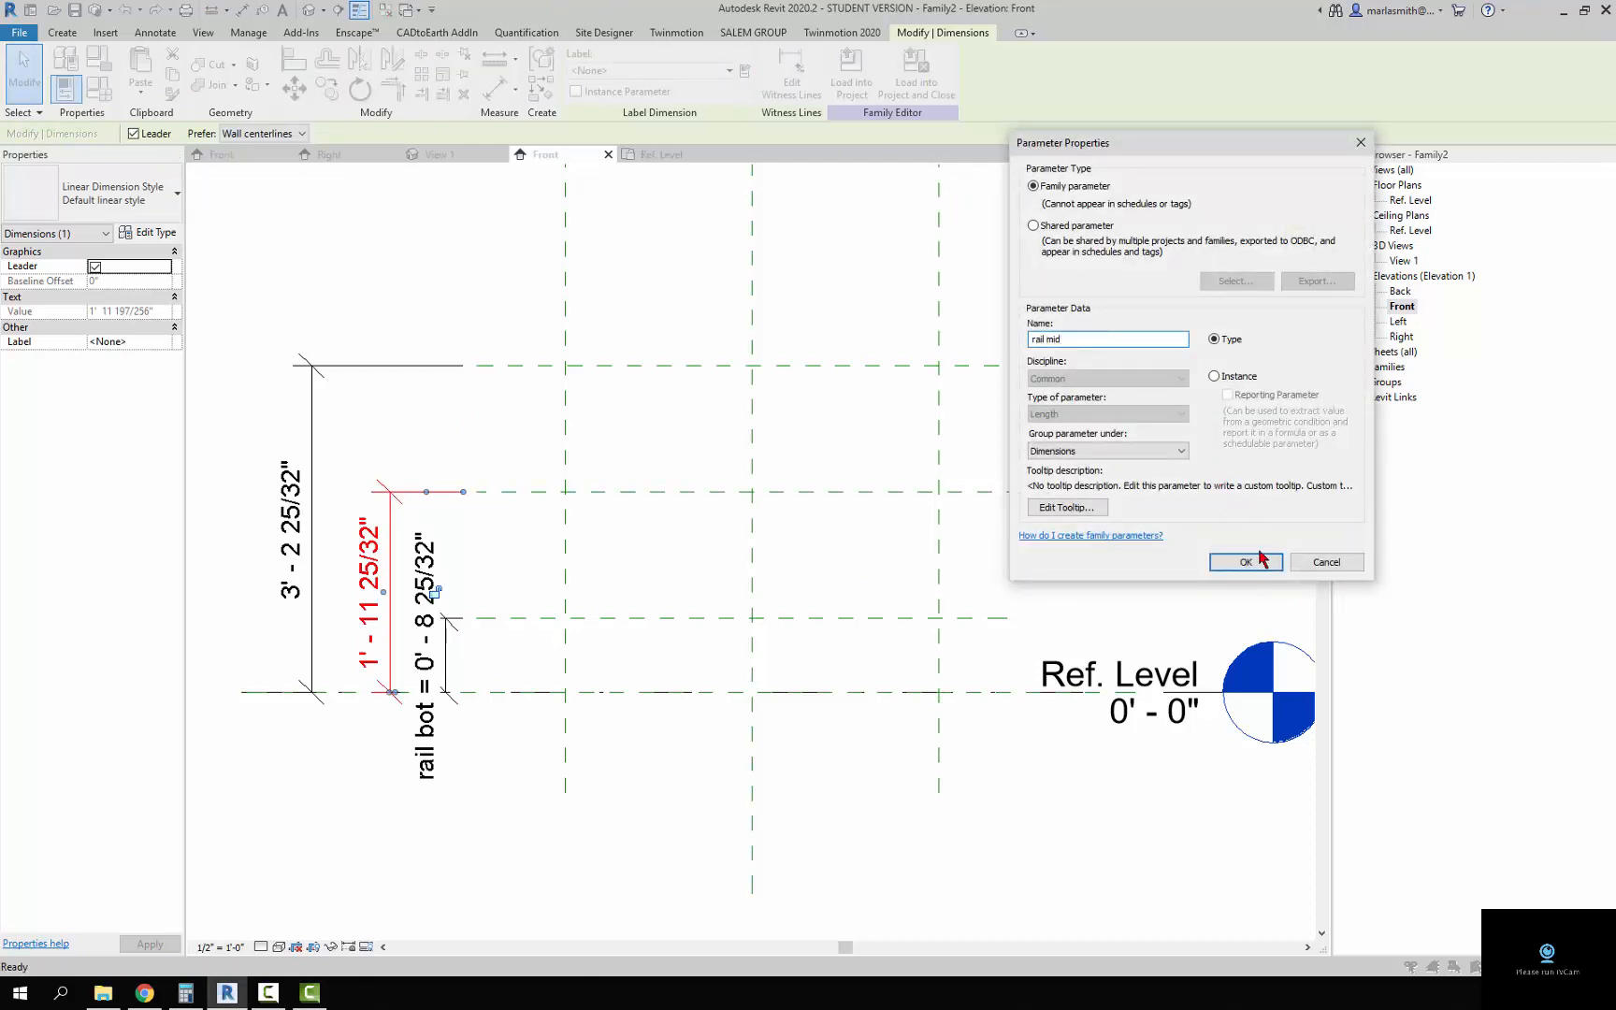
{"action": "left_click", "coordinate": [1246, 561]}
- Label the outermost vertical dimension, from Ref. Level to the highest rail plane, with a new type parameter named rail top
{"action": "left_click", "coordinate": [312, 400]}
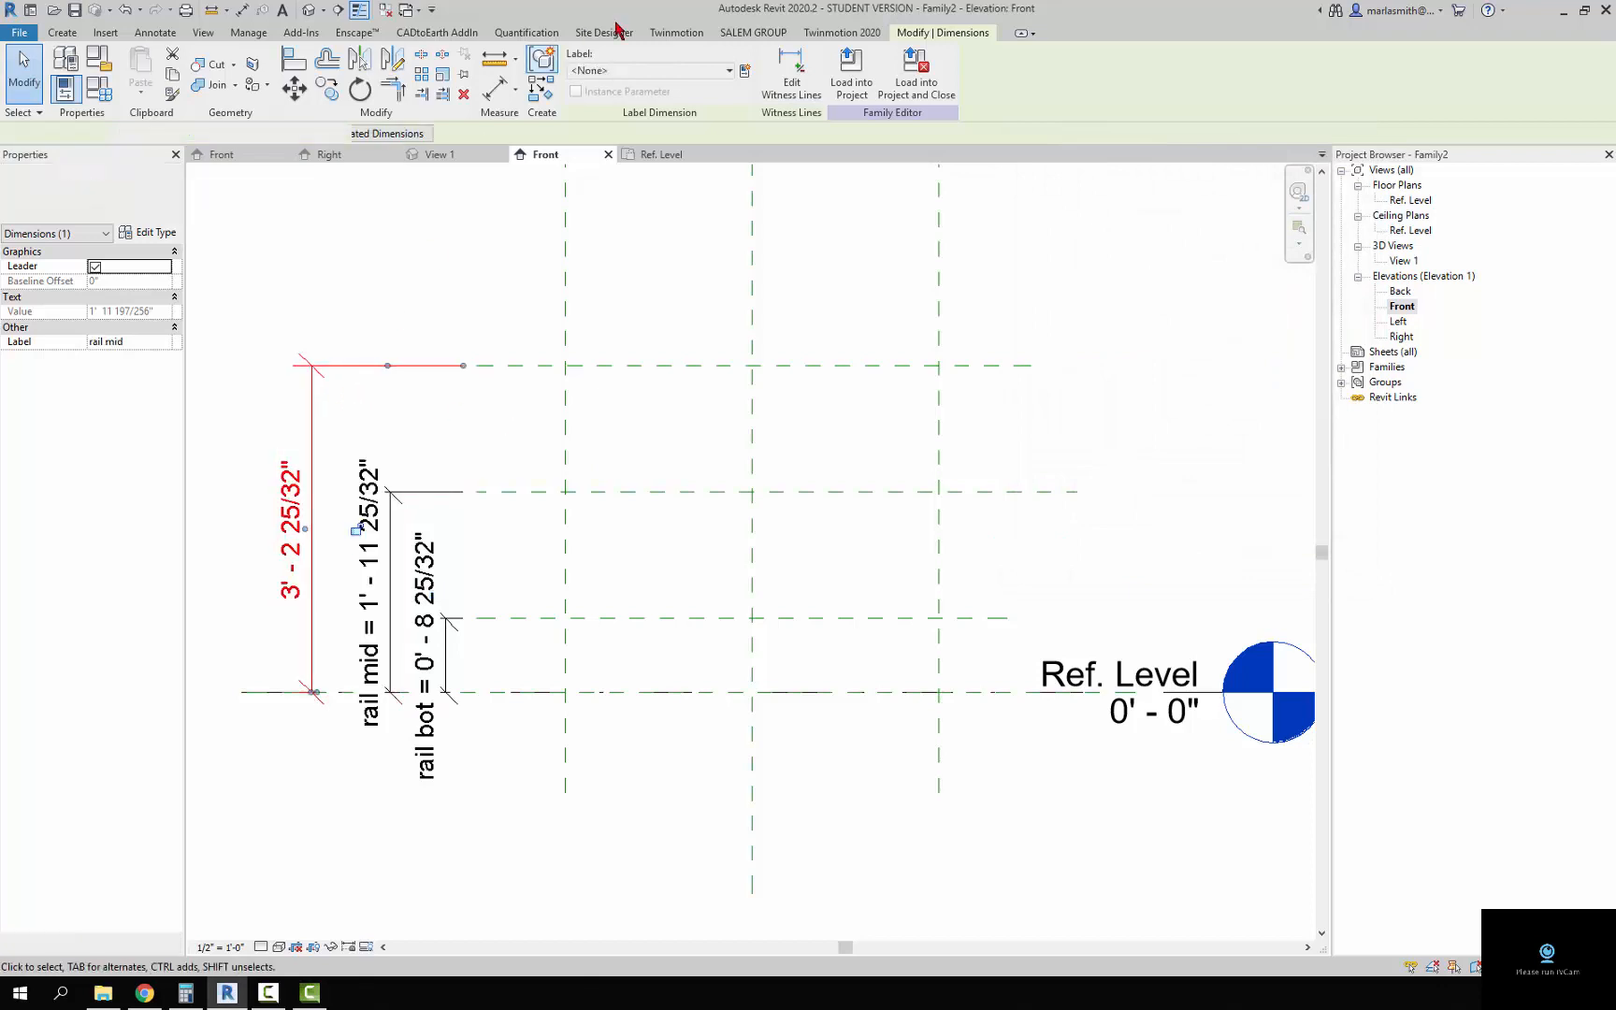
{"action": "type", "text": "ra"}
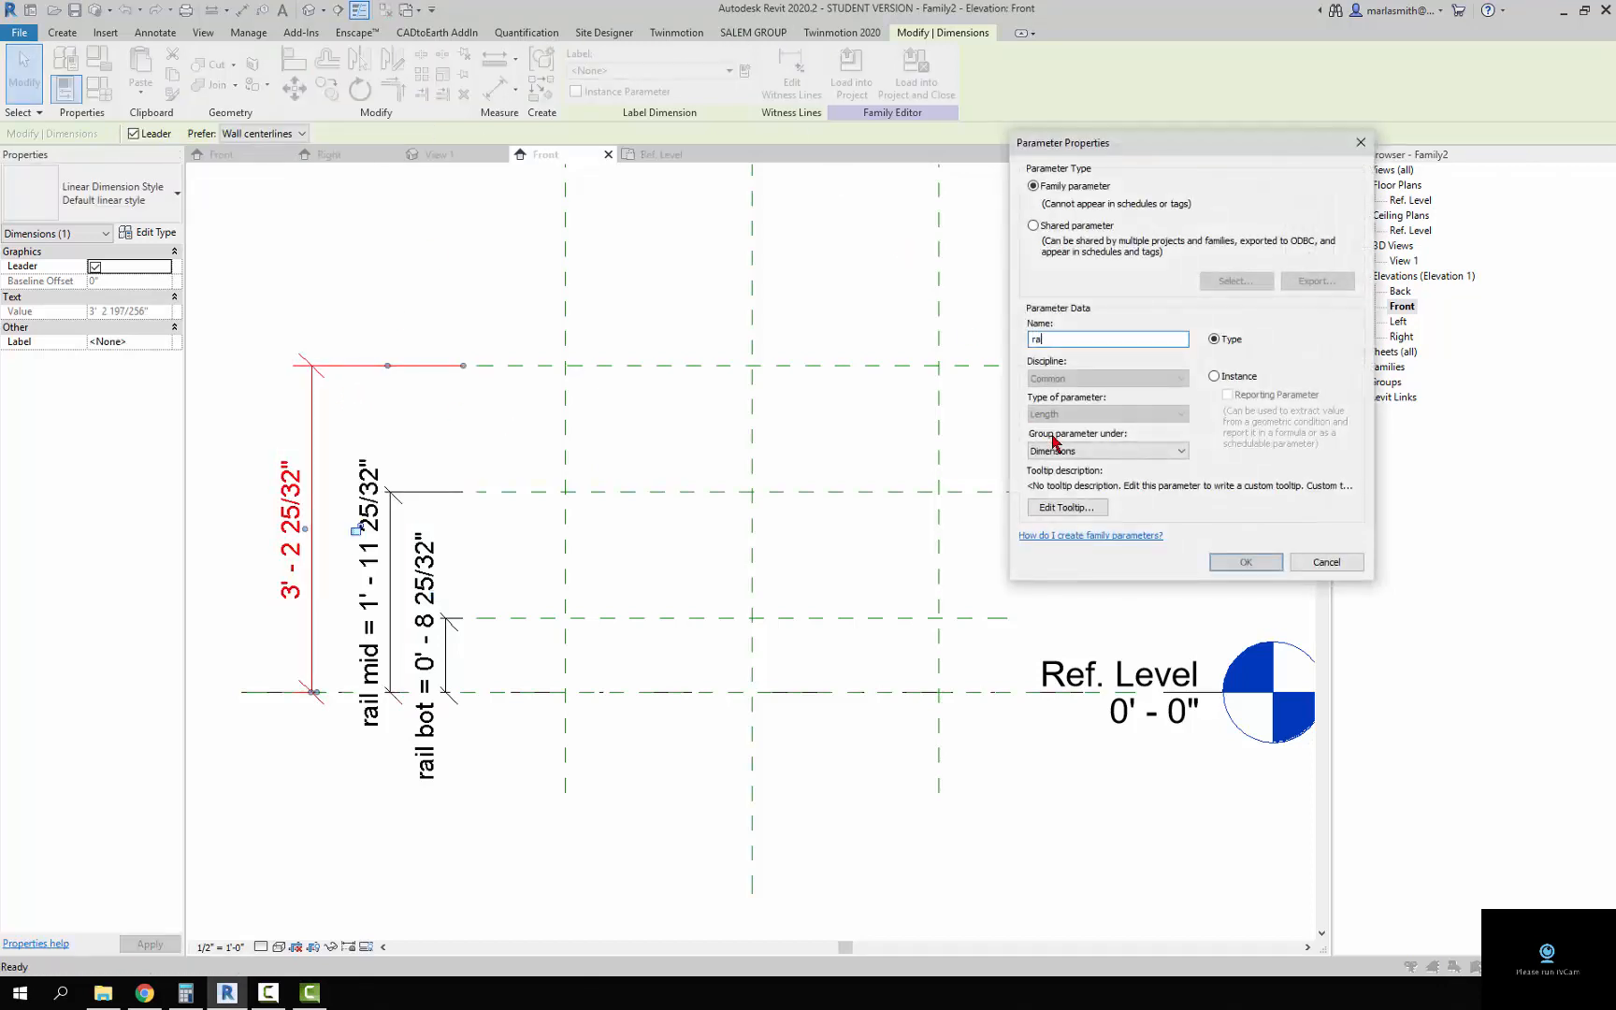
{"action": "type", "text": "il top"}
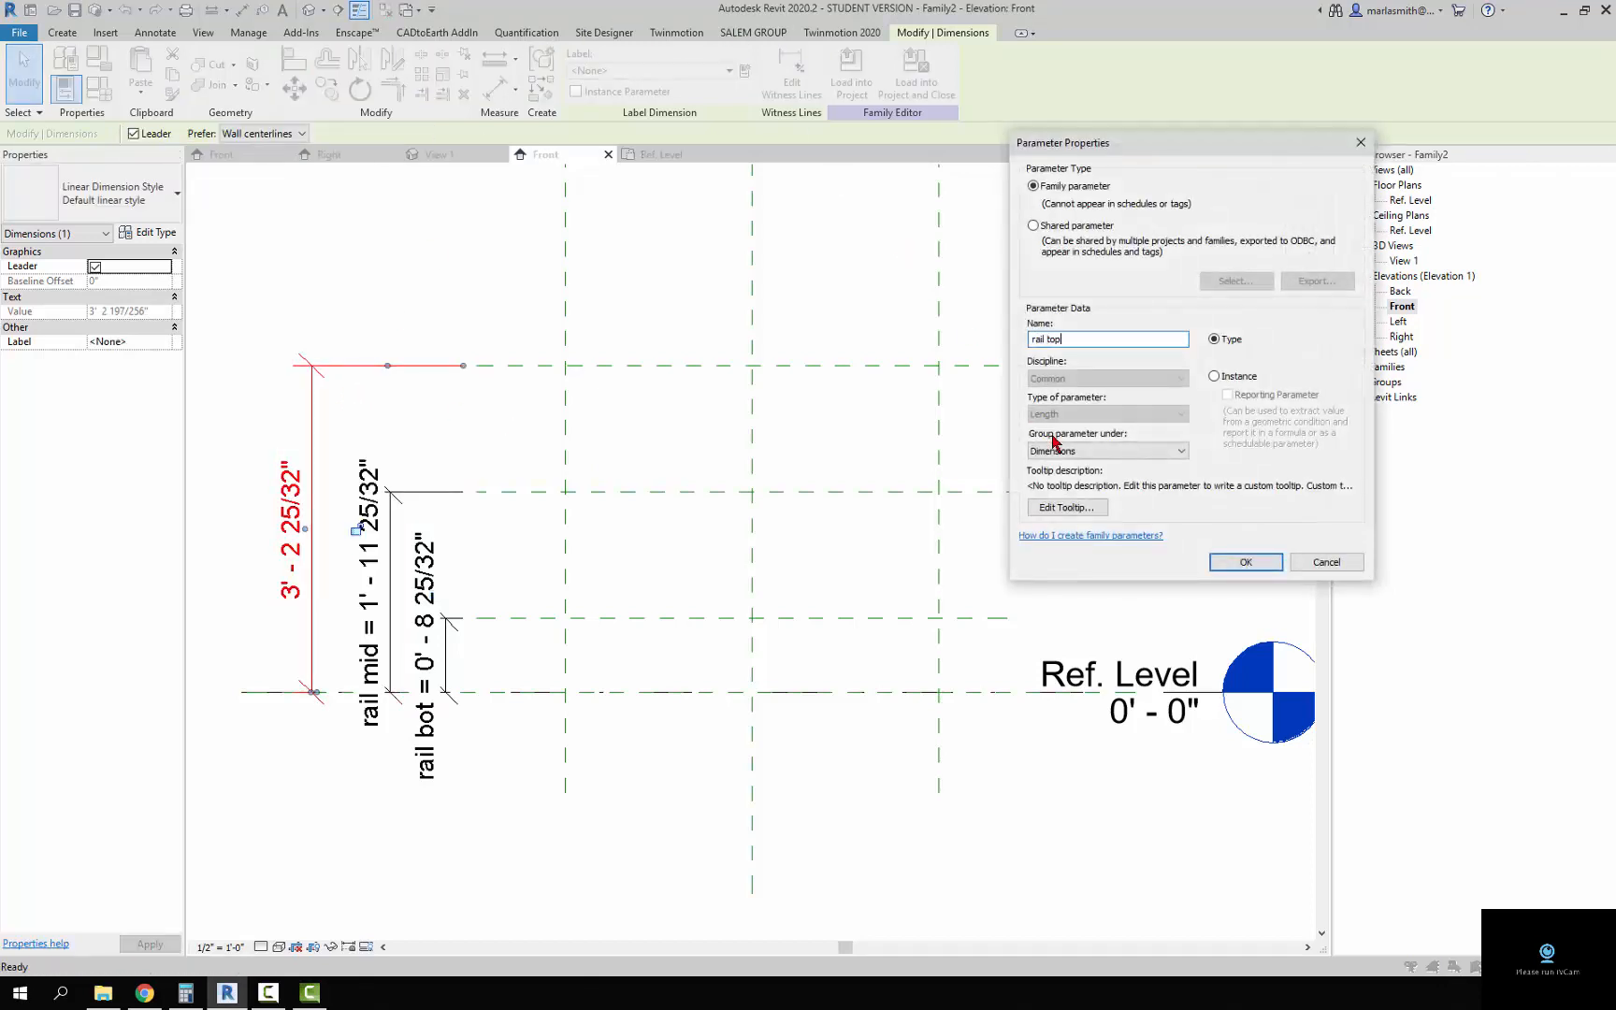
{"action": "left_click", "coordinate": [1246, 561]}
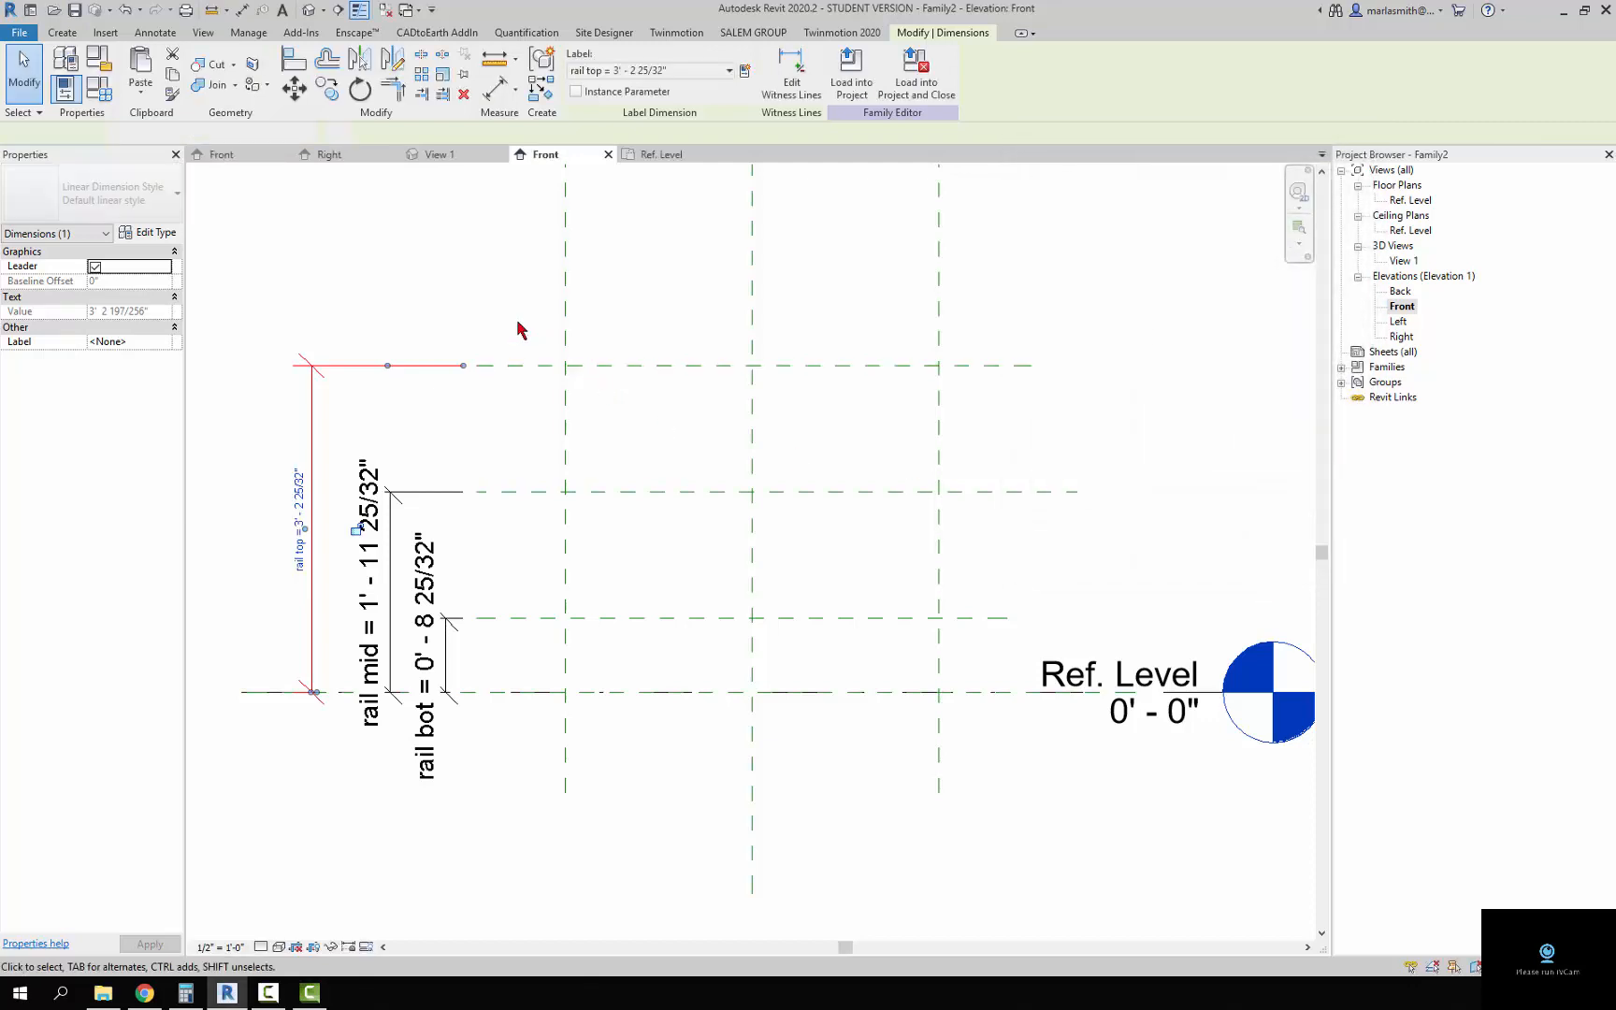
{"action": "left_click", "coordinate": [497, 305]}
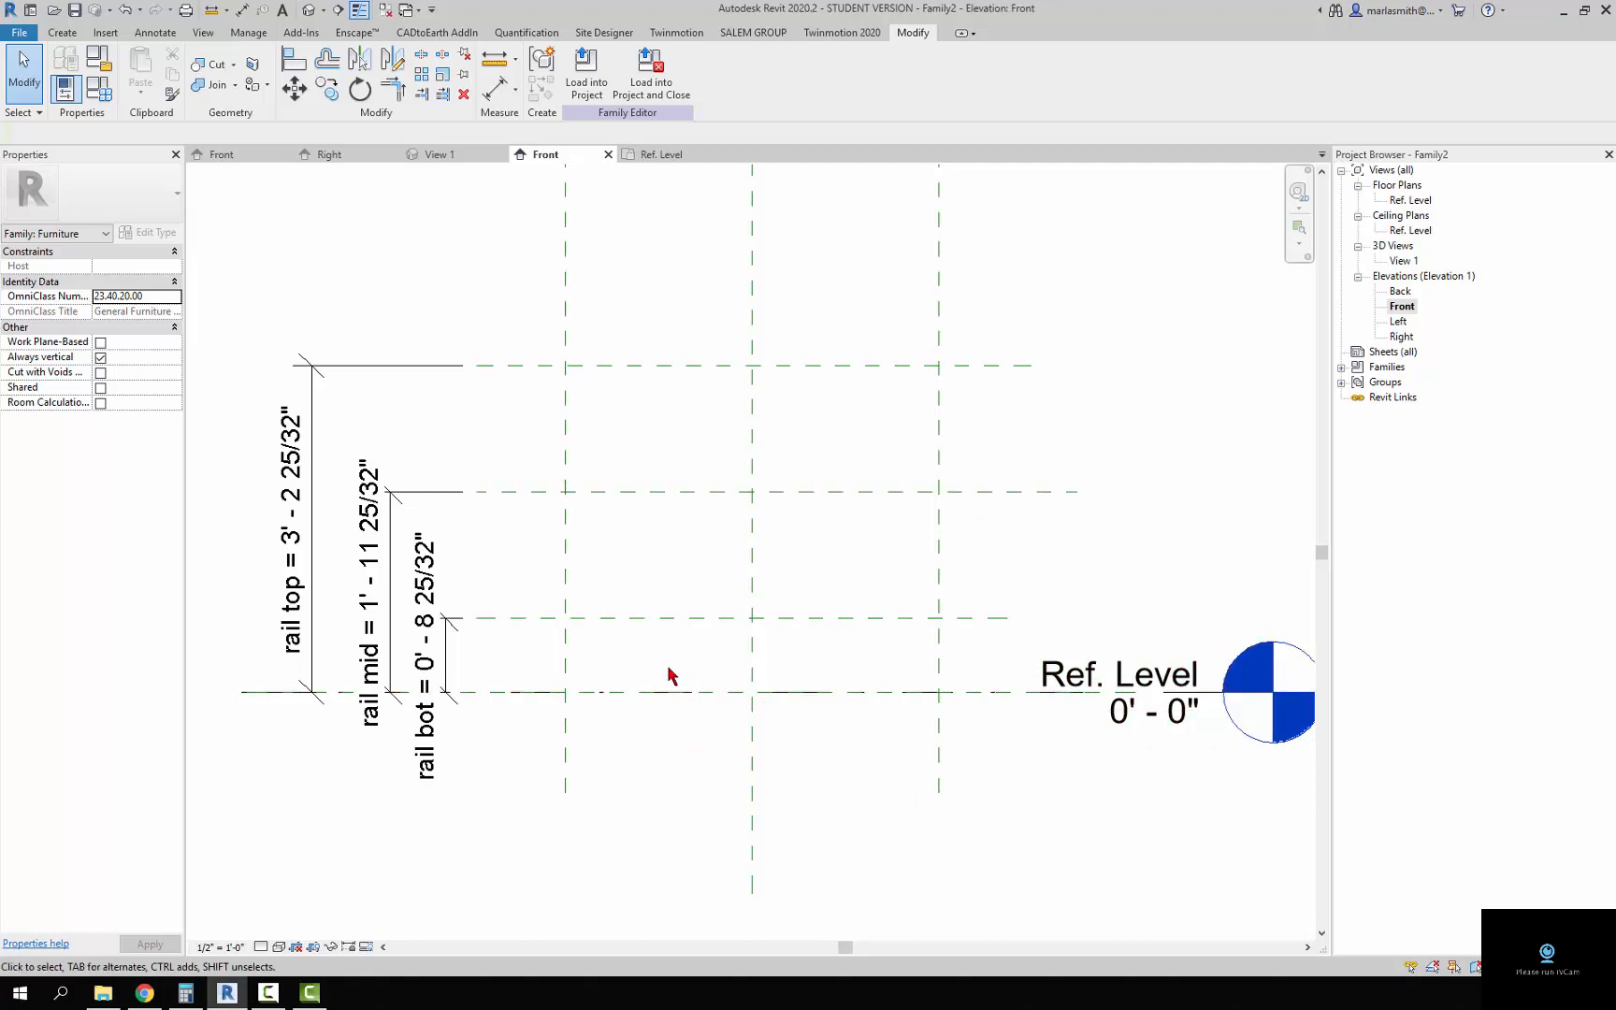
- Open the family types and set the Width parameter to 2' 6"
{"action": "left_click", "coordinate": [105, 93]}
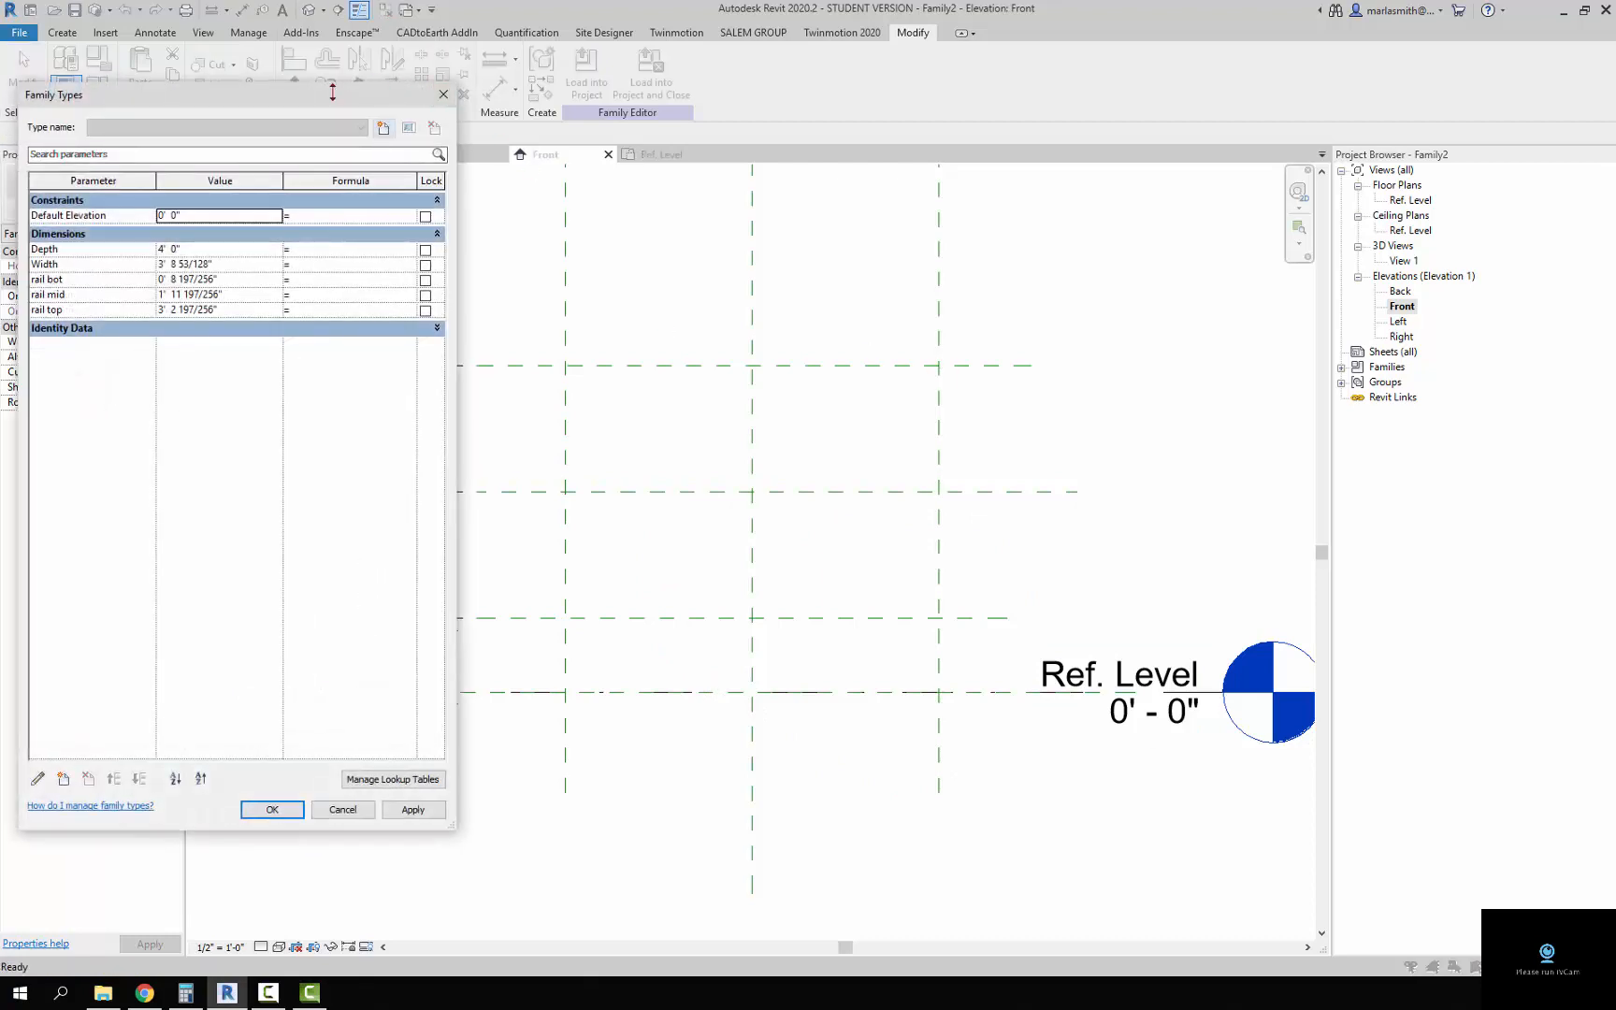
{"action": "left_click_drag", "start_coordinate": [380, 101], "coordinate": [1171, 104]}
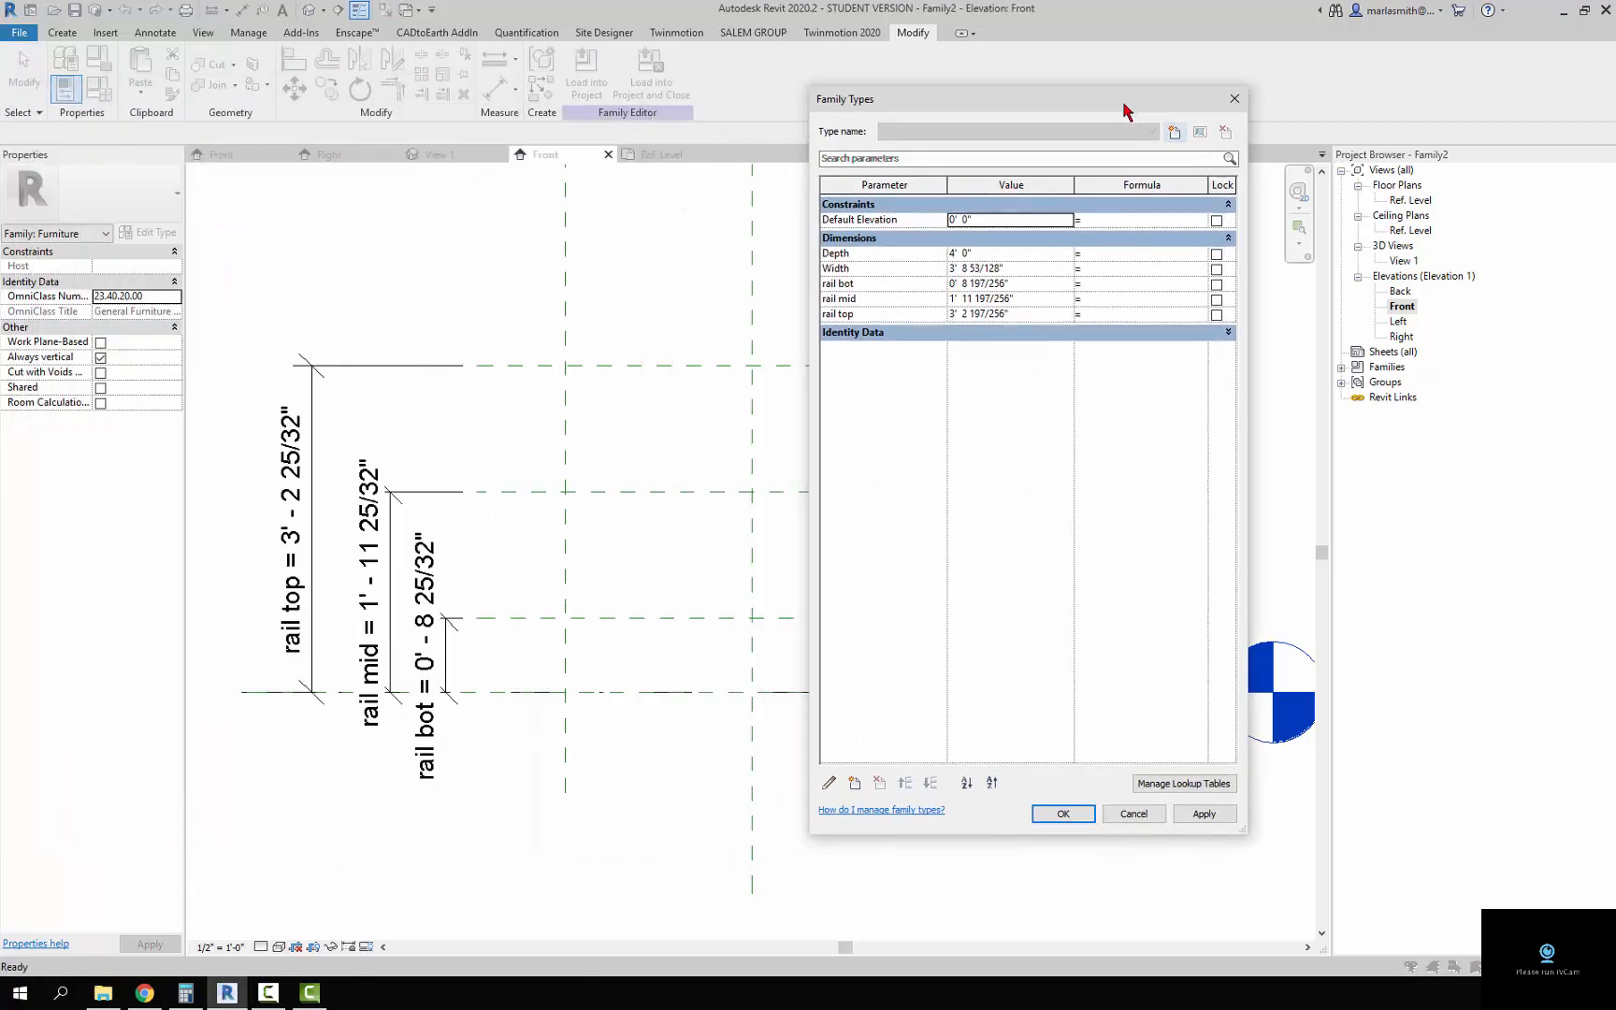
{"action": "left_click", "coordinate": [1041, 270]}
{"action": "left_click", "coordinate": [1042, 272]}
{"action": "type", "text": "2'6"}
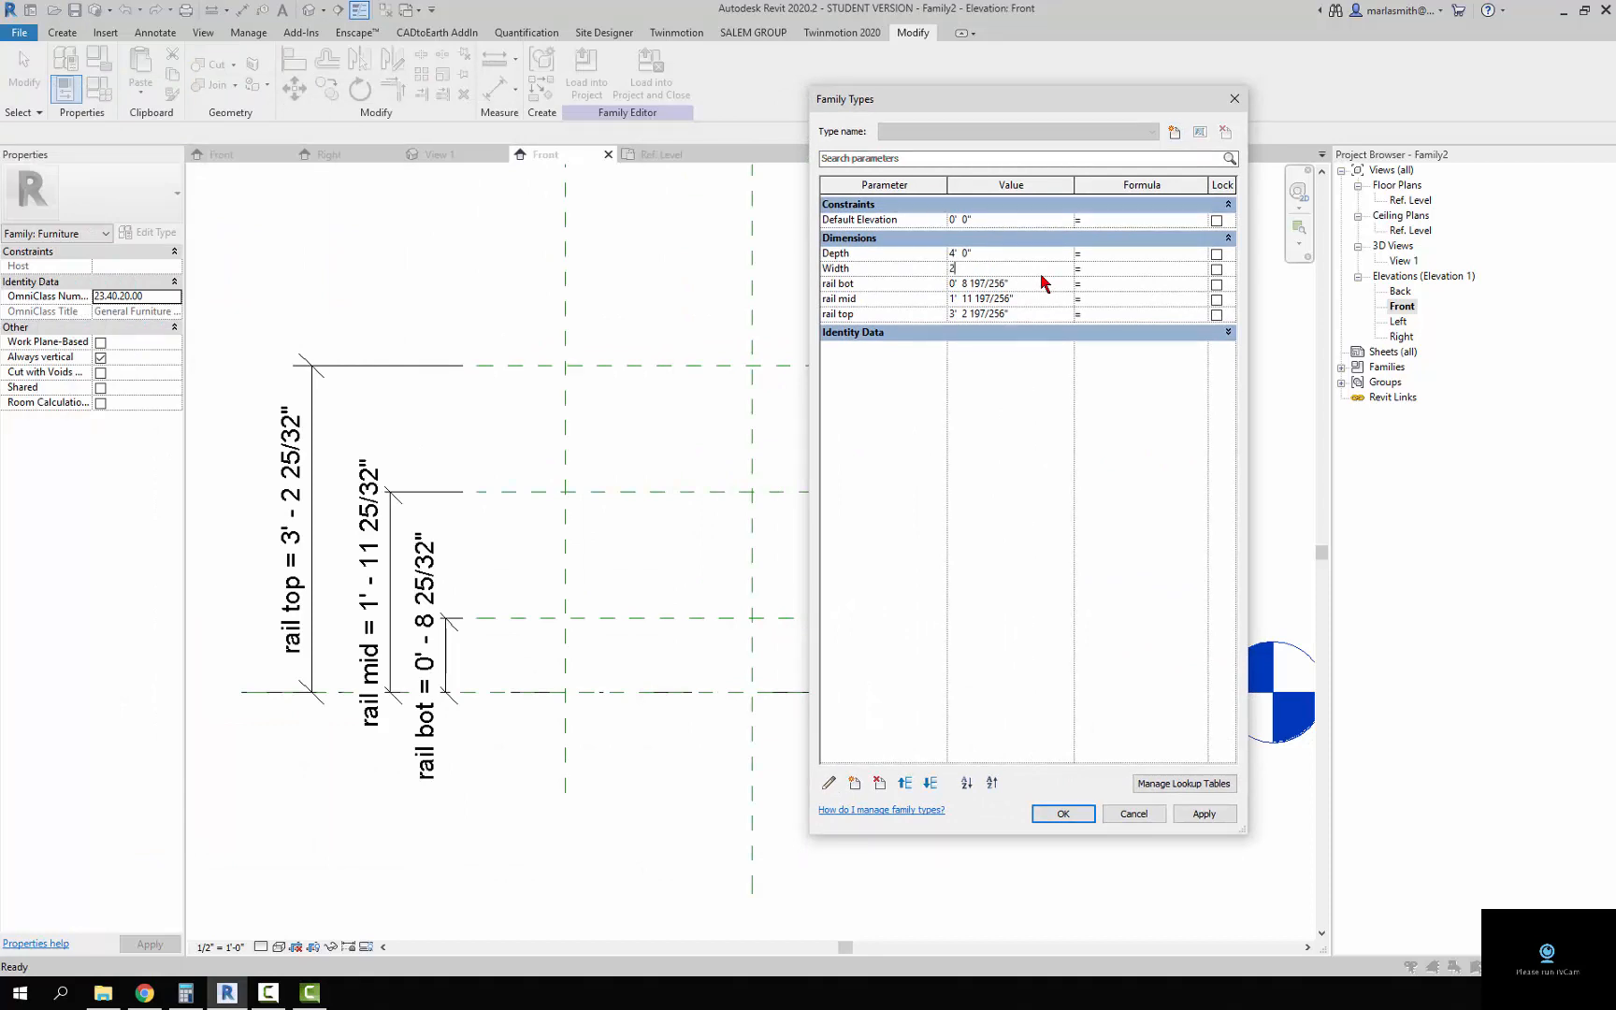
- Set rail bot to 2", rail mid to 1' and rail top to 2', and apply the parameter values to the family
{"action": "left_click", "coordinate": [1038, 285]}
{"action": "type", "text": "2\""}
{"action": "left_click", "coordinate": [1037, 298]}
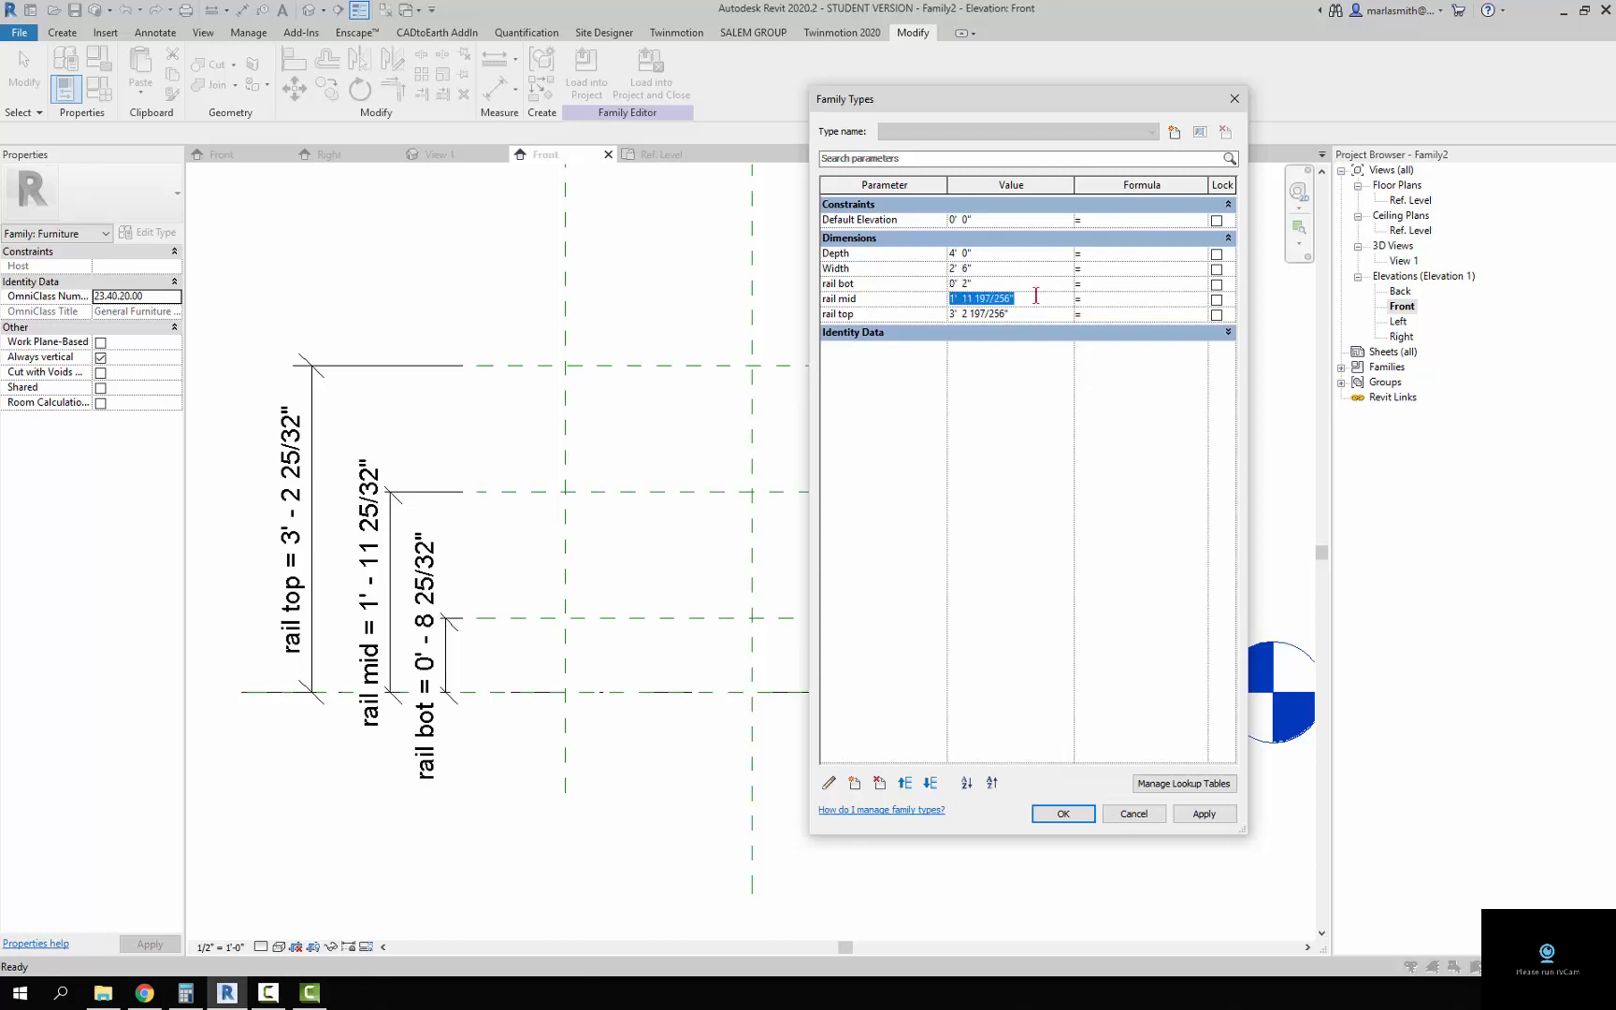
{"action": "type", "text": "1'"}
{"action": "left_click", "coordinate": [1038, 319]}
{"action": "type", "text": "2'"}
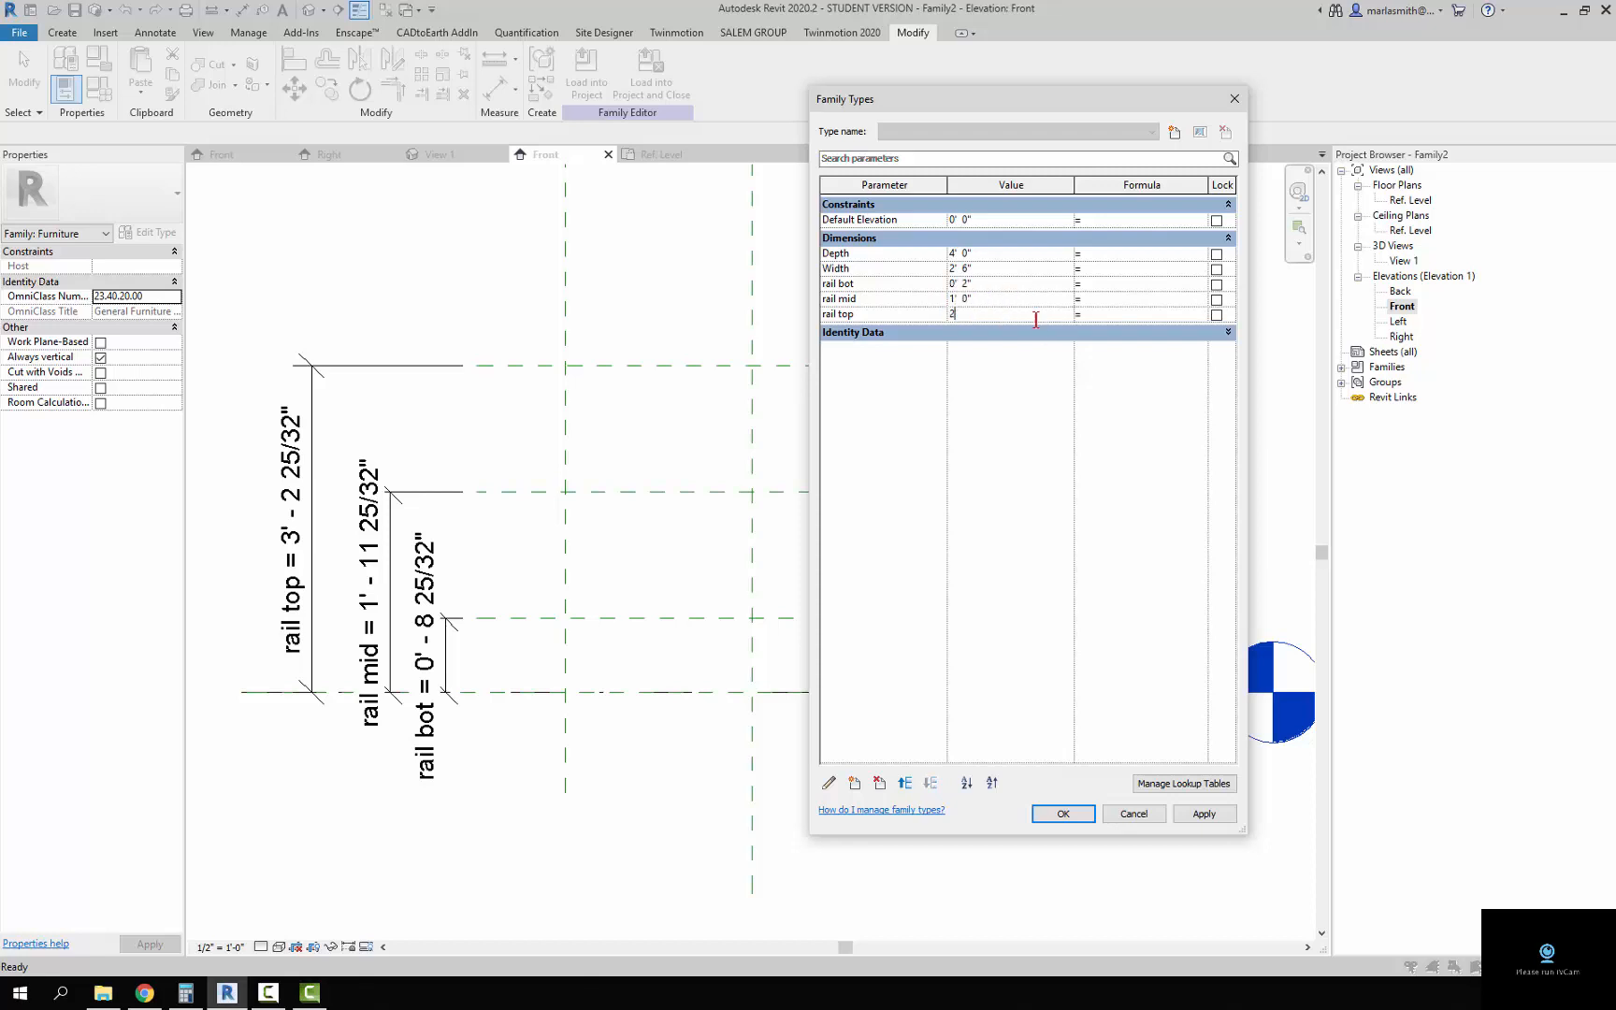
{"action": "left_click", "coordinate": [1066, 814]}
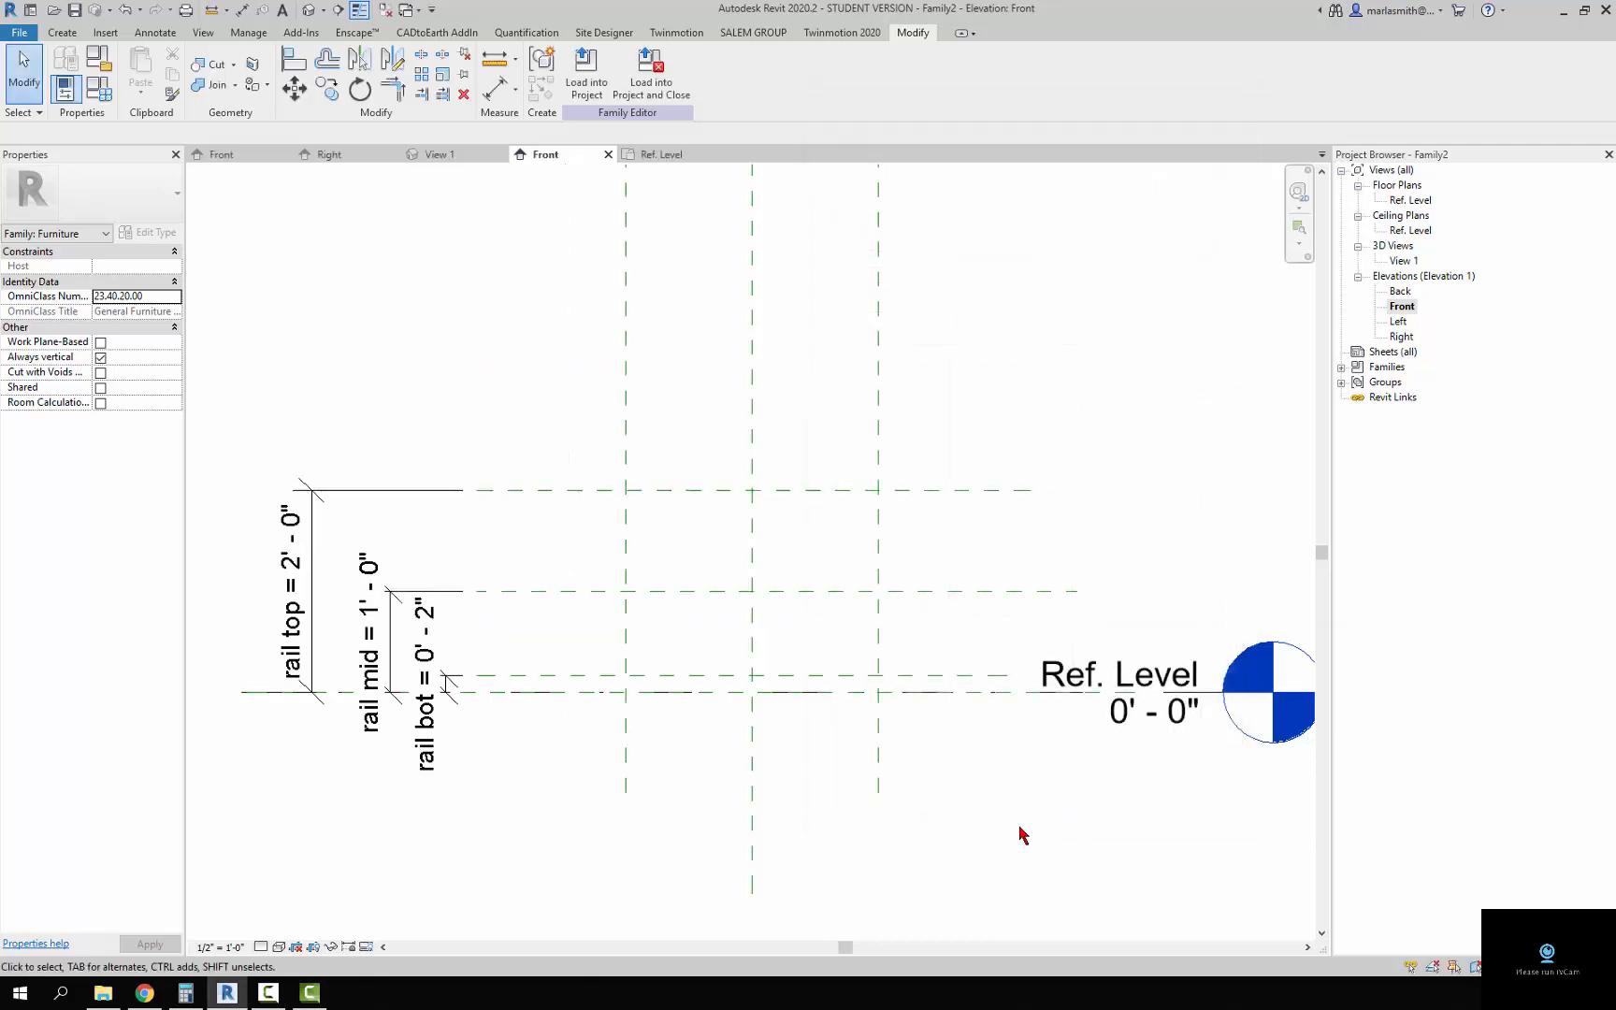